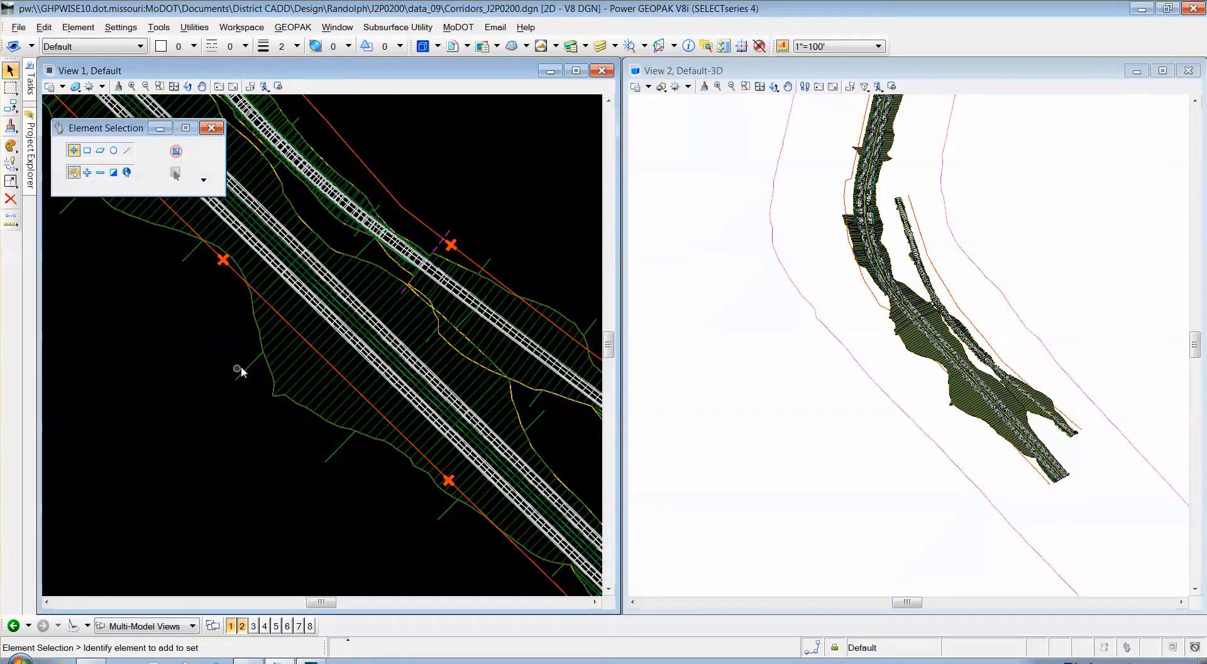
Select the Route63 corridor boundary and show its properties, with Design Stage at 1 - Preliminary.
left_click(340, 449)
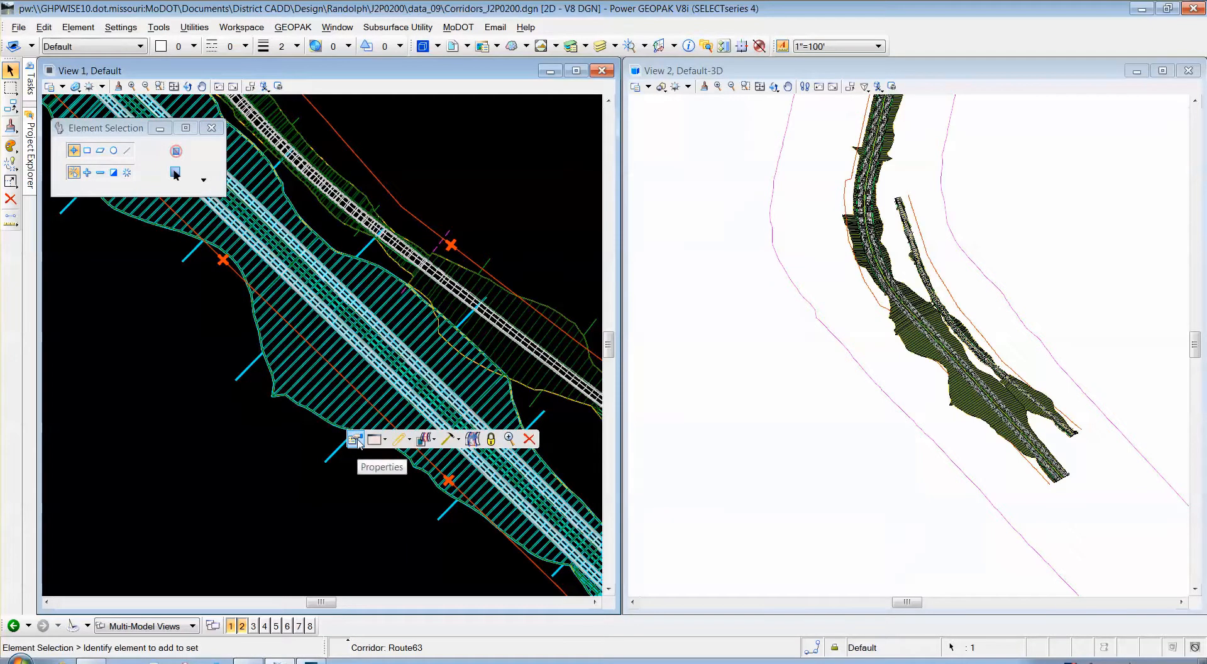
left_click(355, 442)
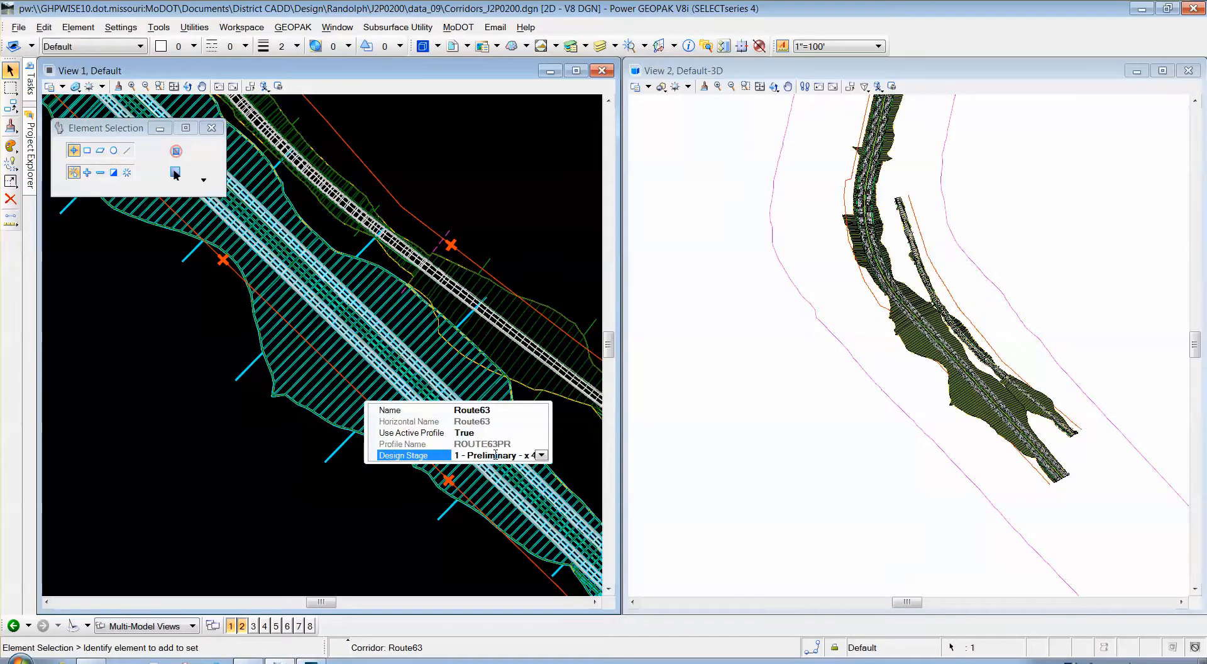
Set the Route63 corridor's Design Stage to 3 - Final - x 1.
left_click(541, 456)
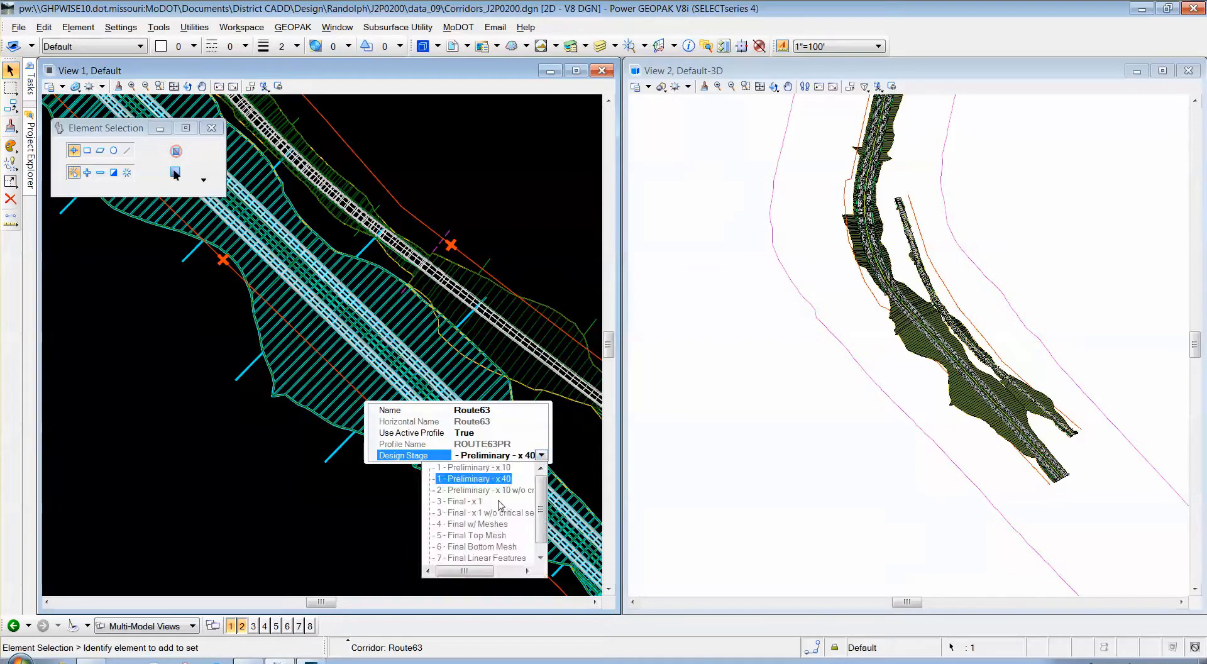
left_click(466, 502)
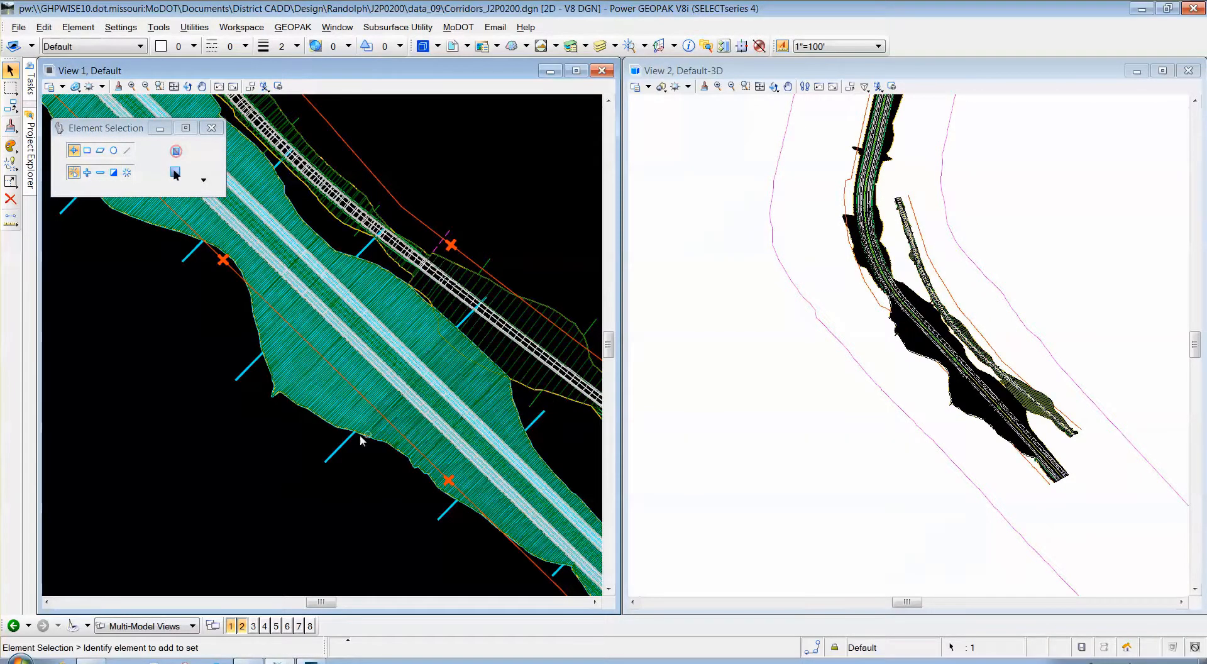
scroll(297, 379, "down", 1)
scroll(408, 444, "up", 1)
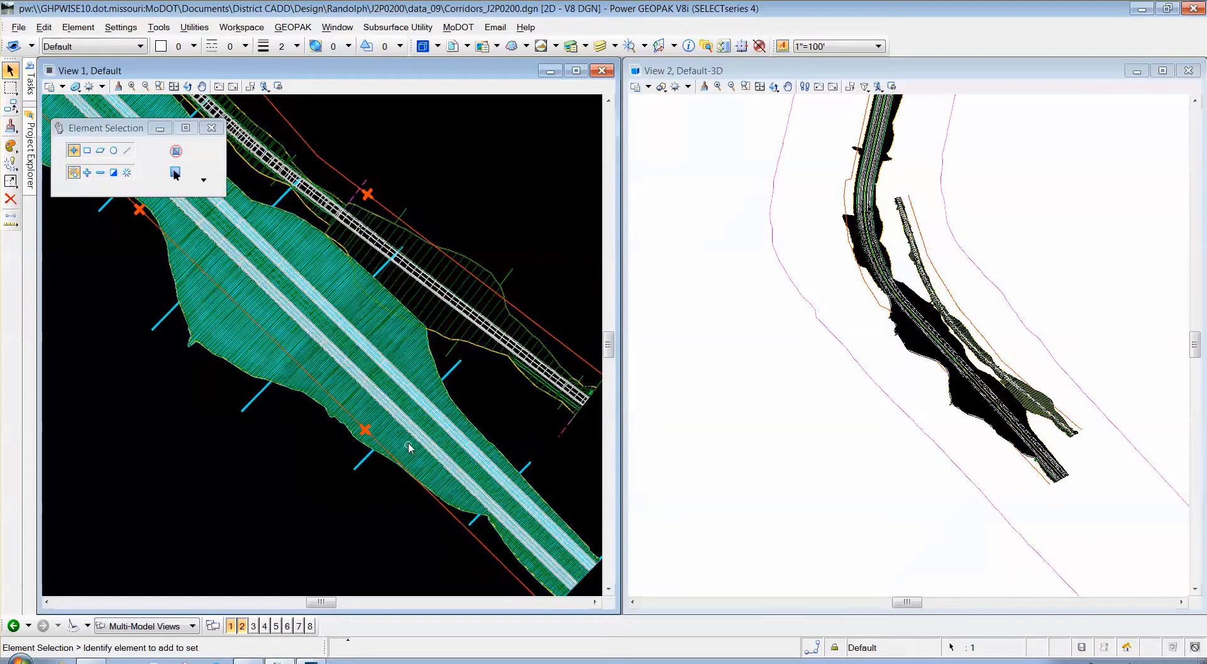
scroll(405, 445, "up", 2)
scroll(214, 324, "down", 1)
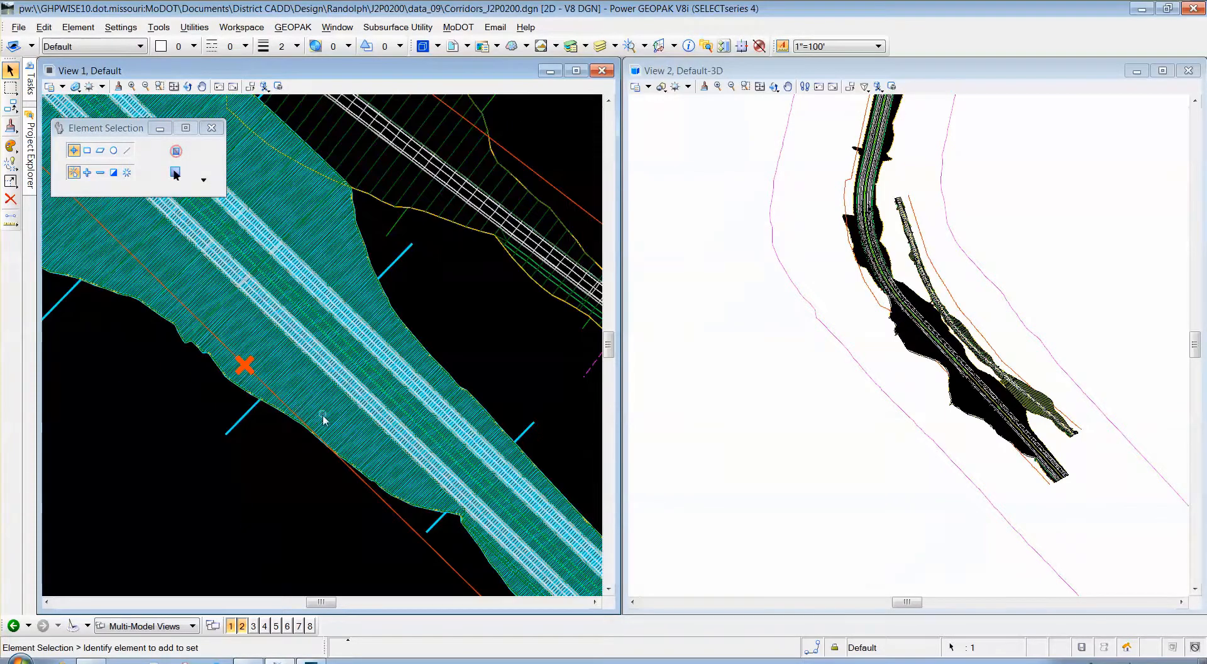
scroll(323, 420, "up", 1)
scroll(1015, 428, "up", 2)
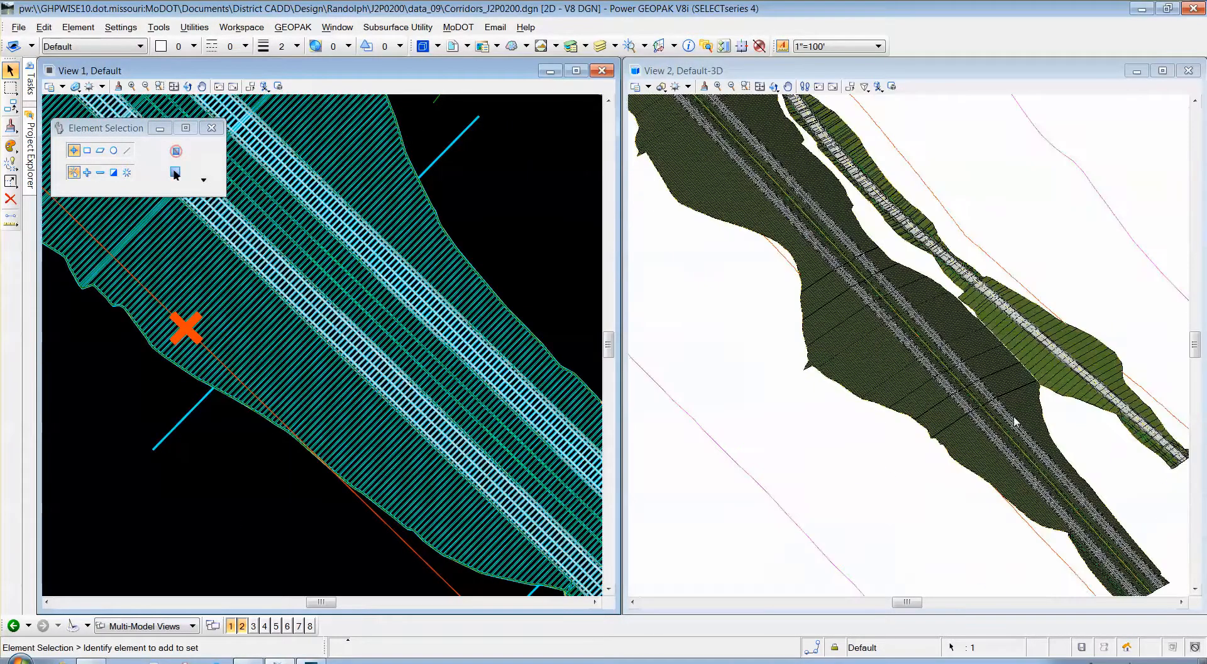
scroll(840, 324, "up", 2)
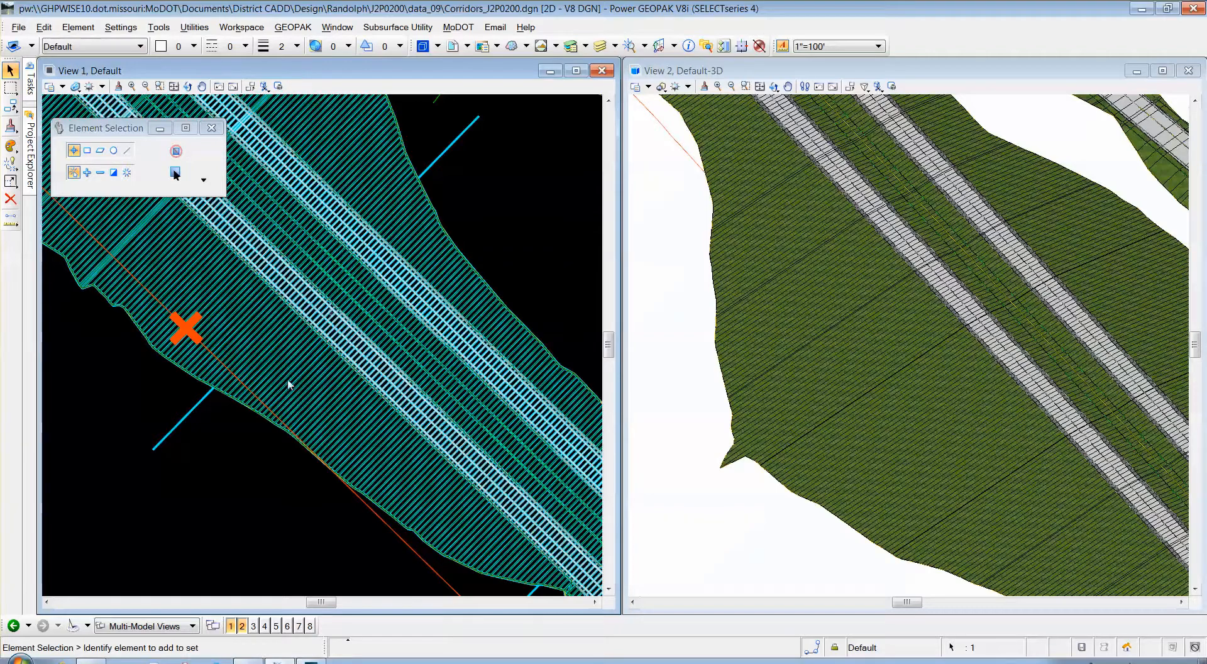
mouse_move(179, 422)
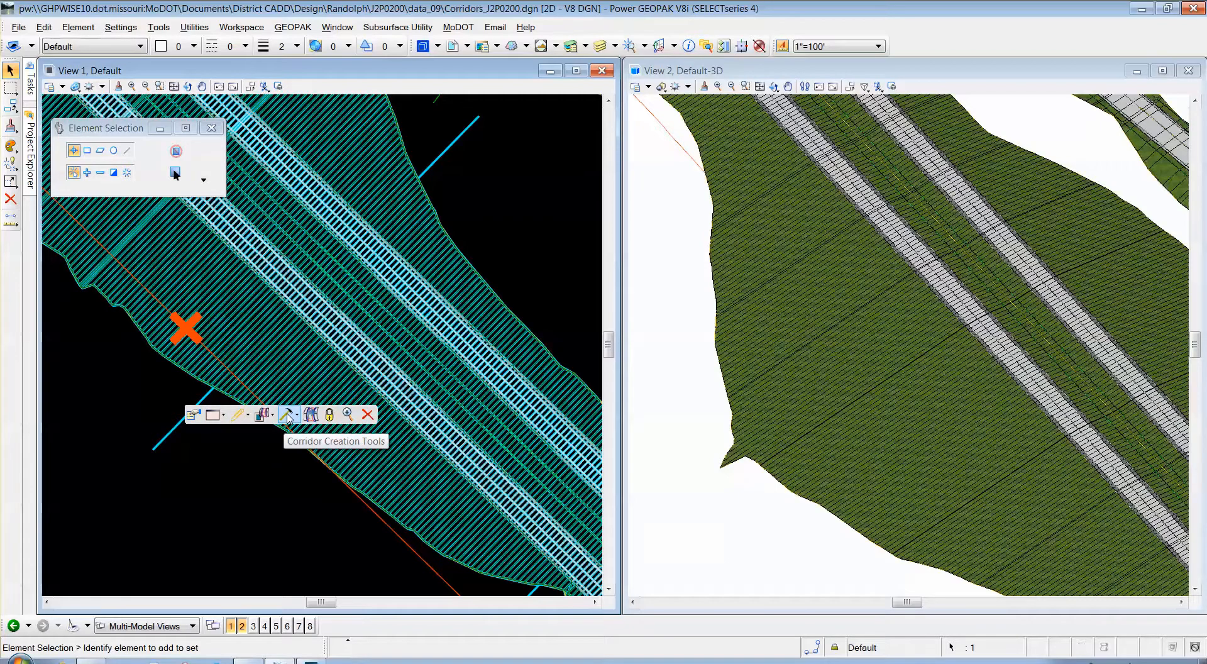
Change the Route63 template drop interval from 5 to 25 in Corridor Objects and rebuild the corridor.
left_click(288, 416)
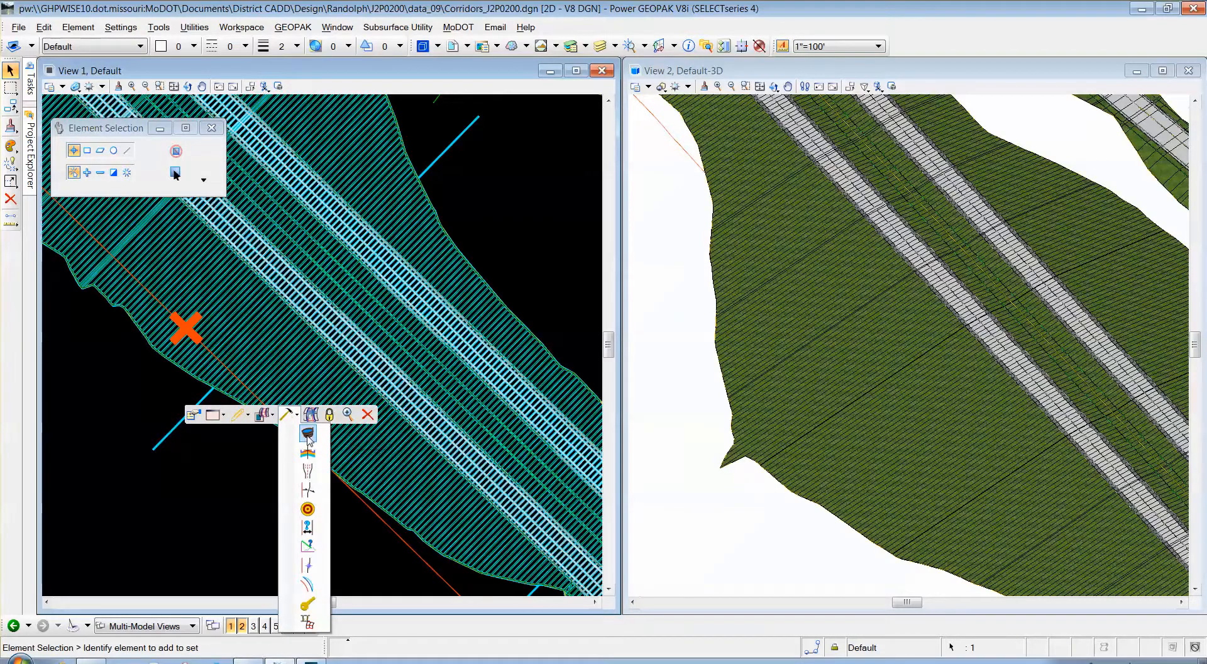
left_click(308, 434)
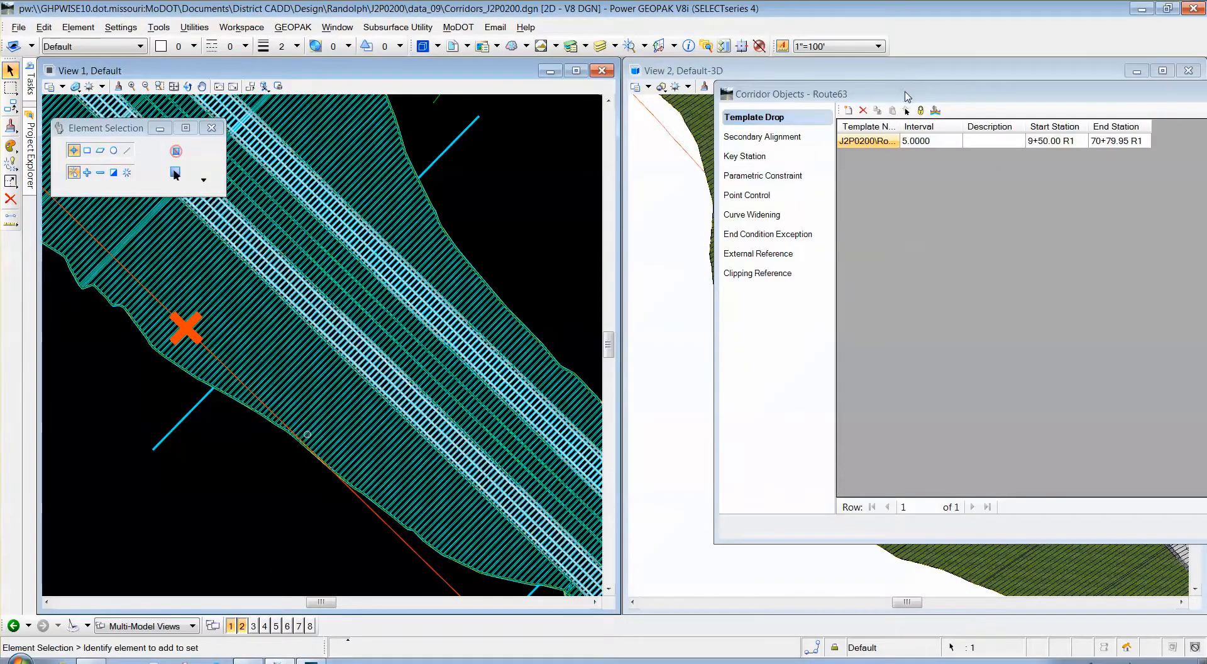
left_click_drag(907, 97, 500, 140)
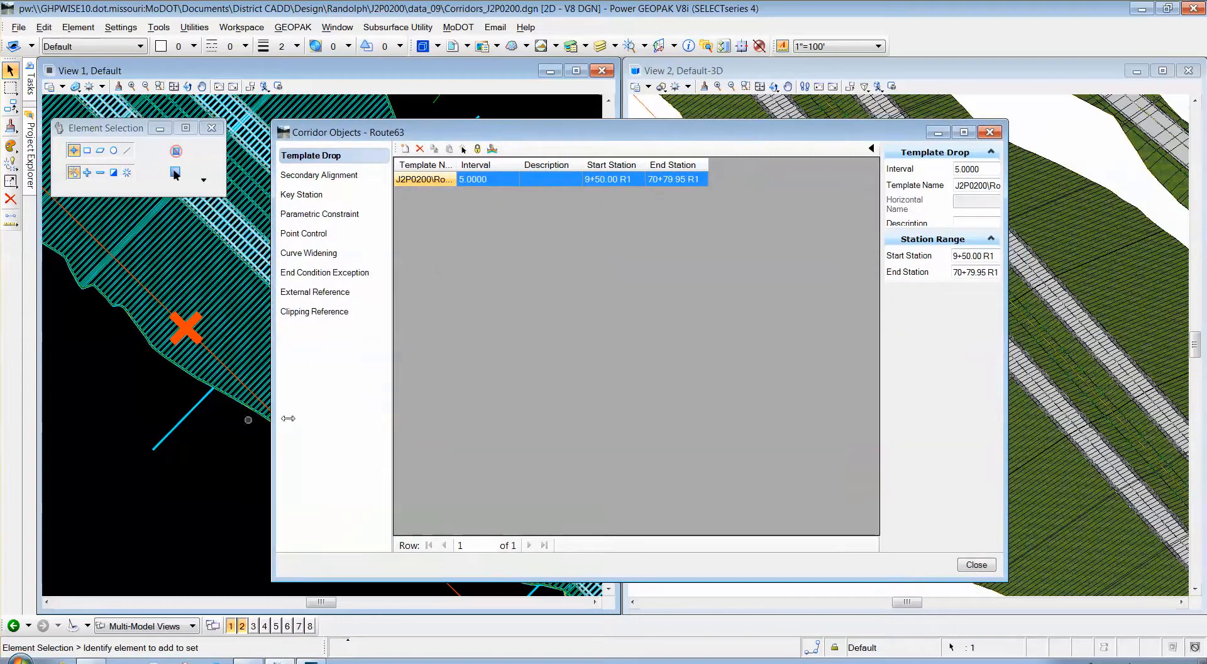
left_click(495, 178)
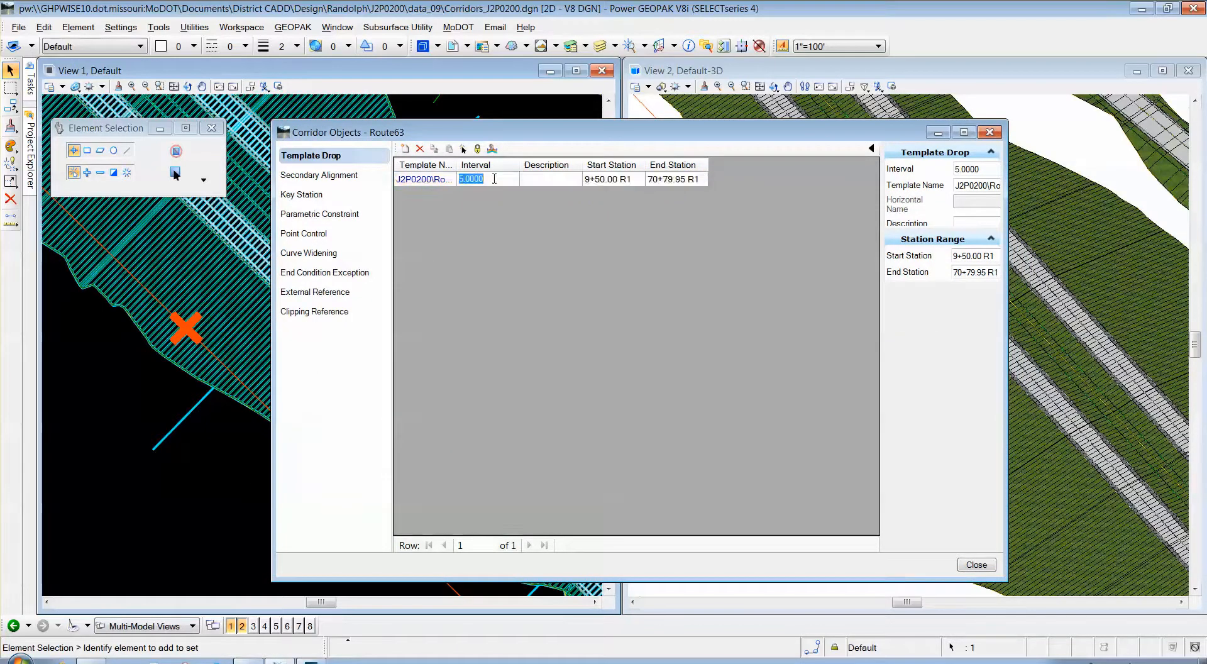
type("25")
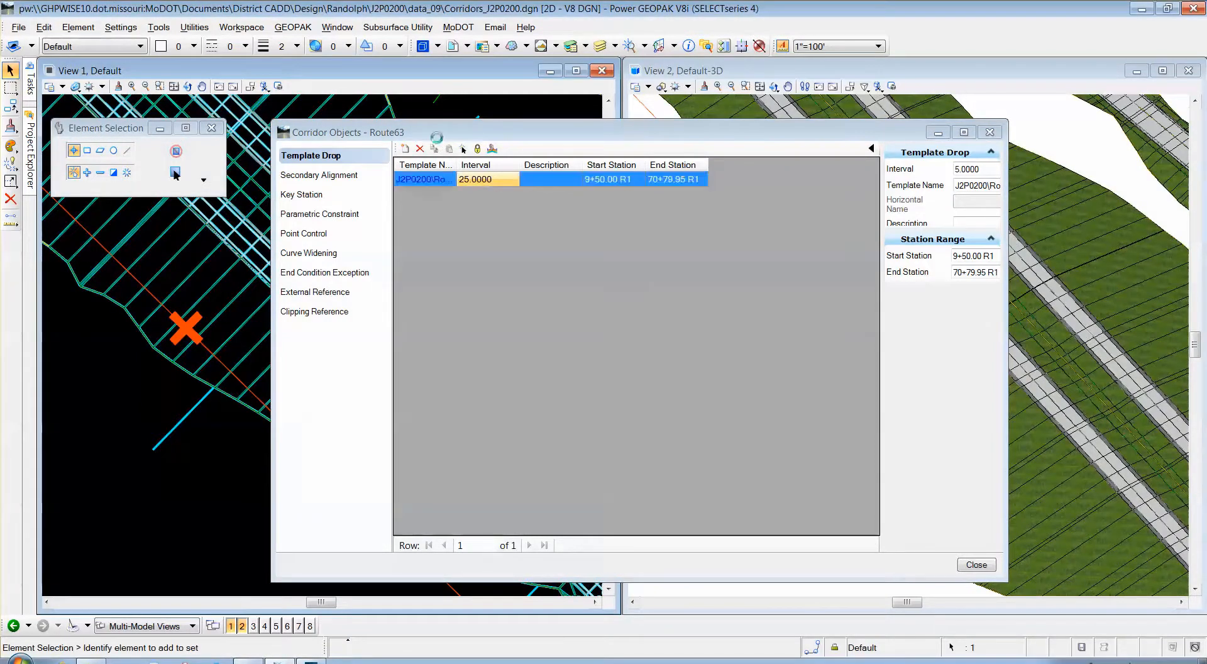
left_click(783, 136)
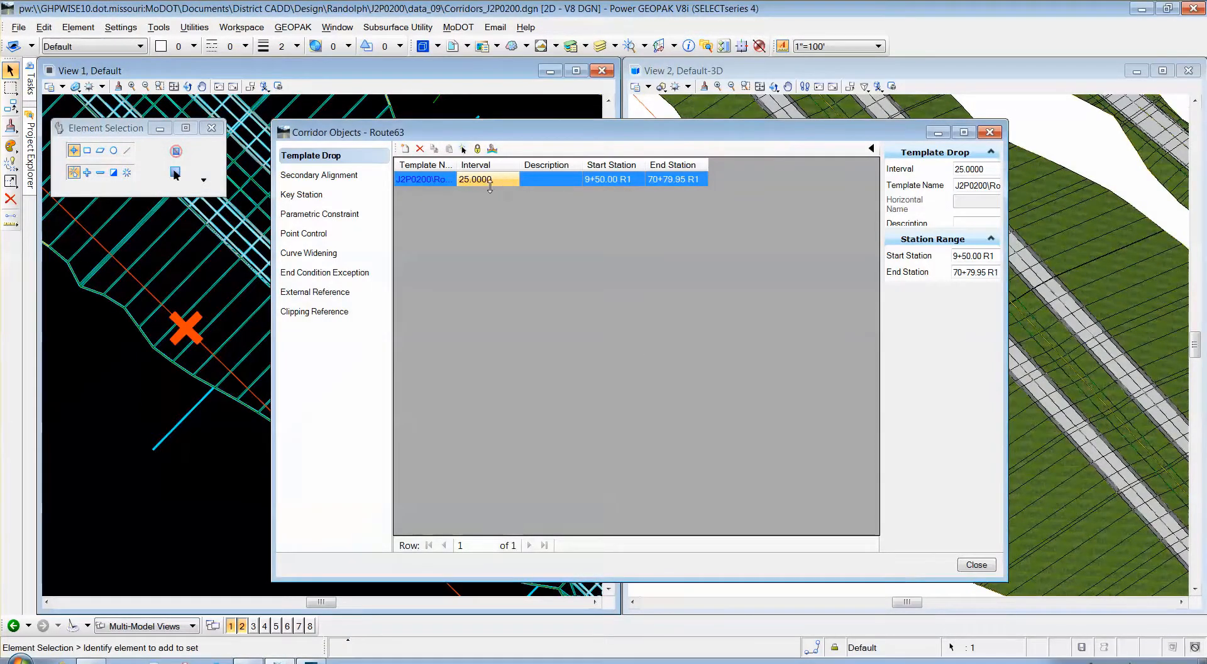
left_click_drag(496, 140, 522, 136)
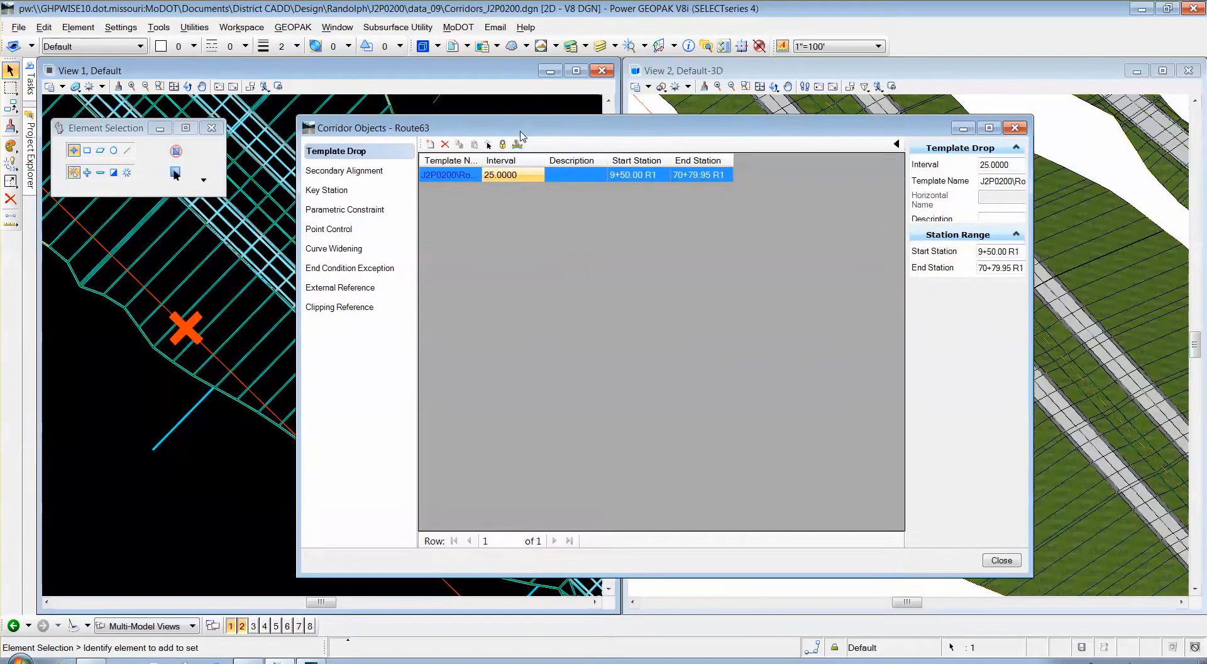
left_click(1002, 560)
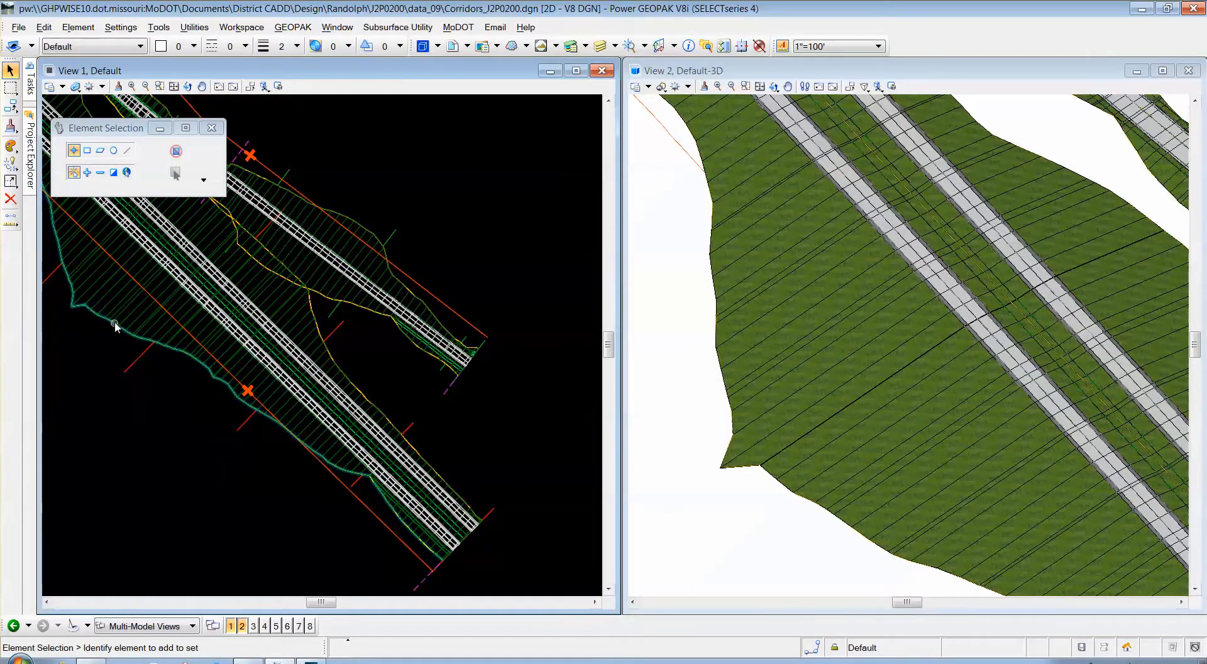
scroll(112, 308, "up", 2)
scroll(112, 308, "up", 2)
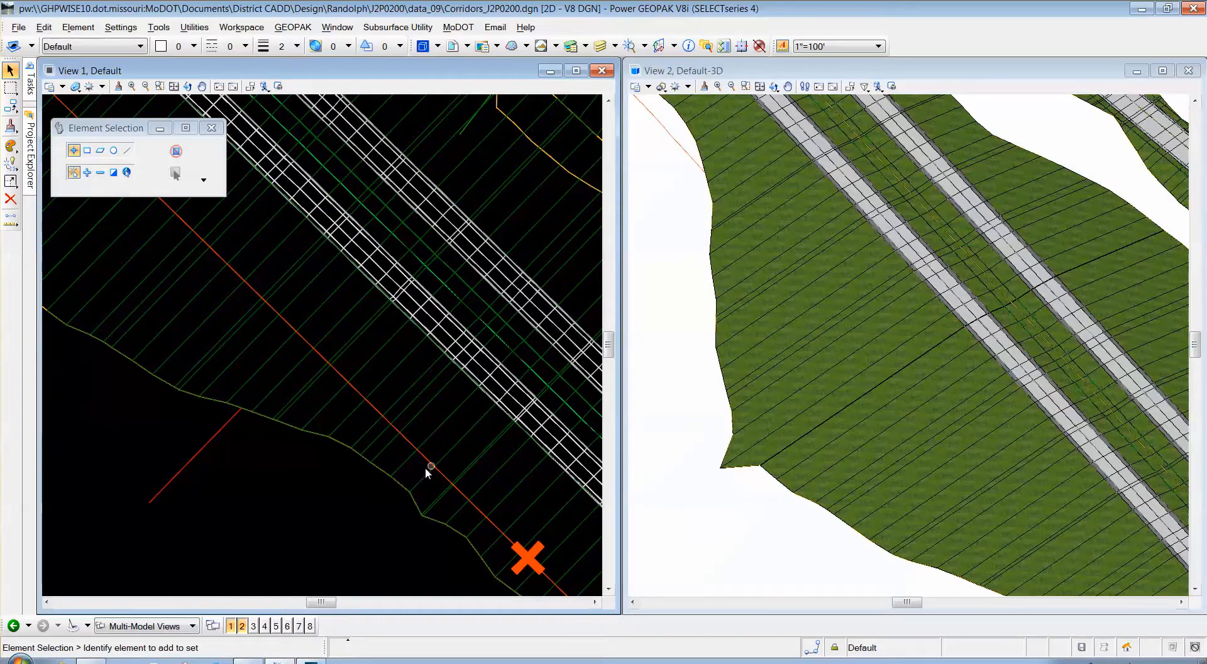
scroll(425, 466, "down", 3)
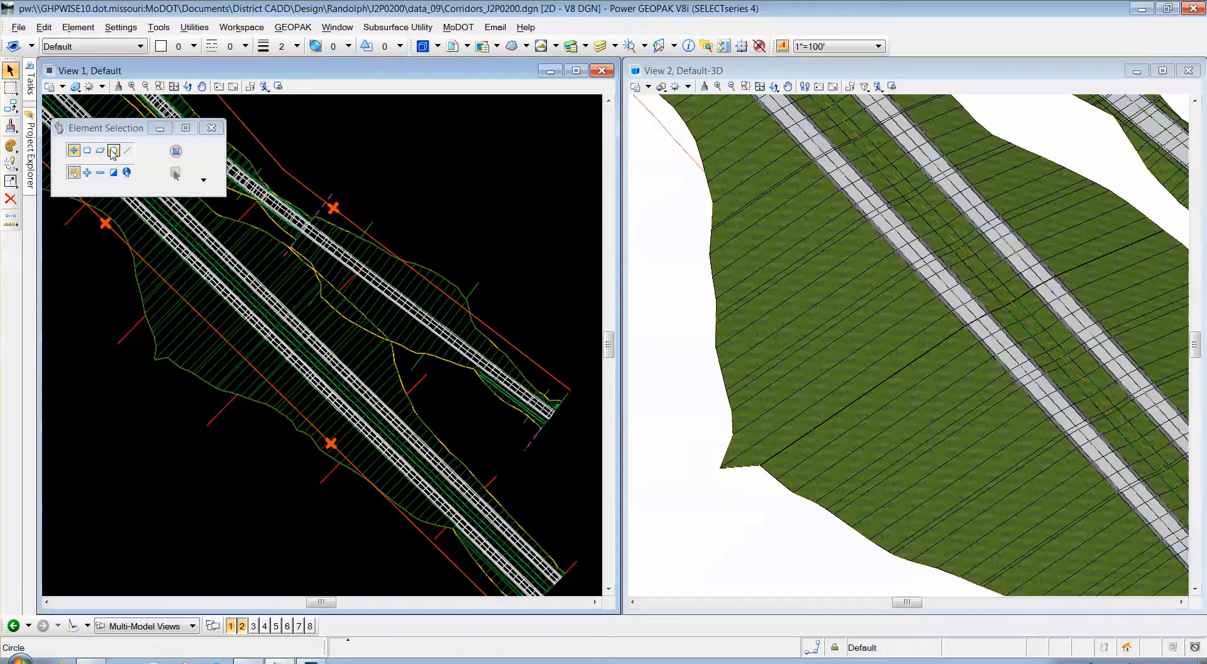
Open XS_J2P0200_Route63.dgn from ProjectWise and check Corridors_J2P0200.dgn back in.
left_click(248, 660)
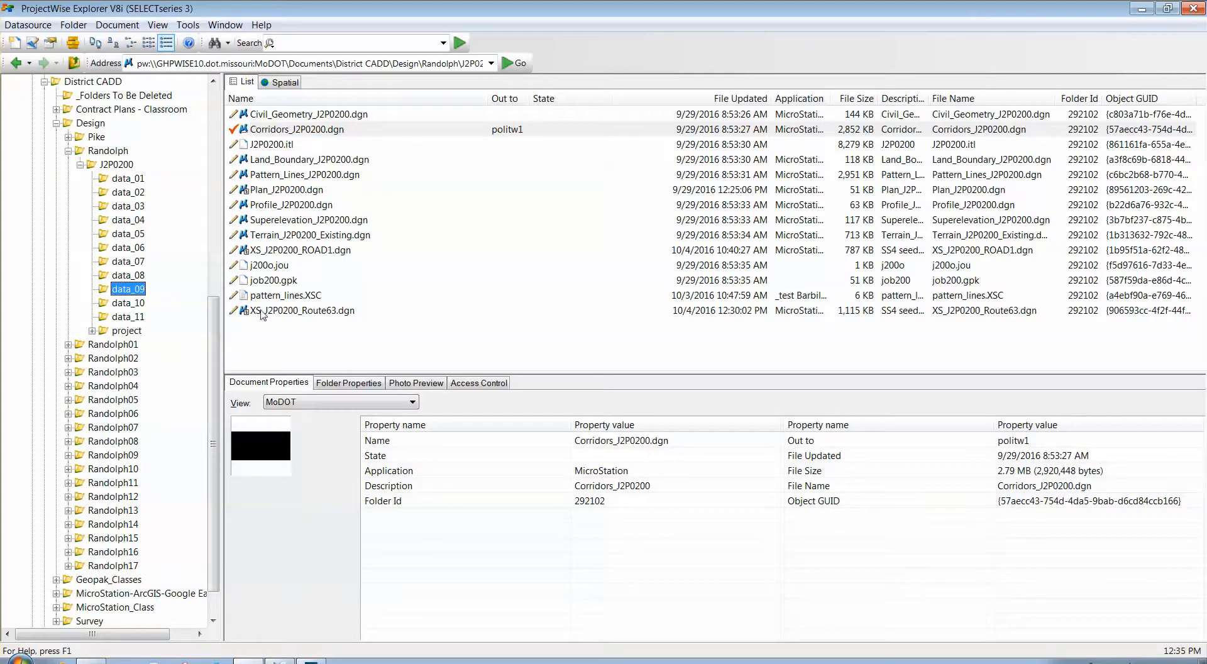
left_click(284, 314)
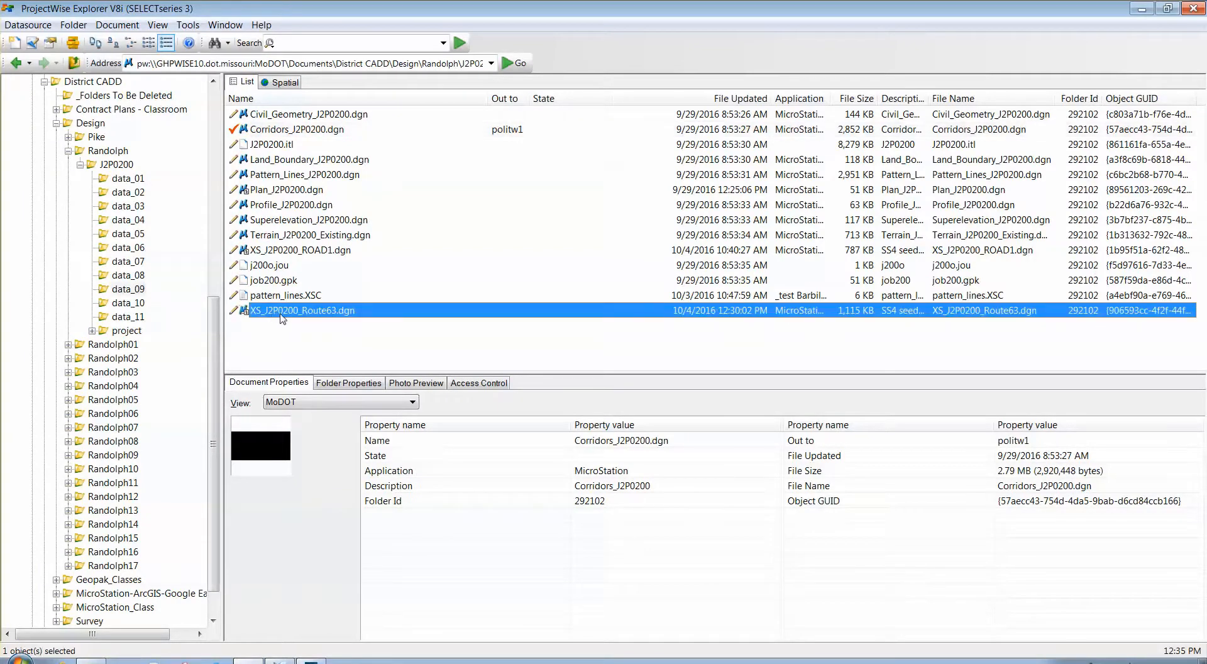
double_click(287, 315)
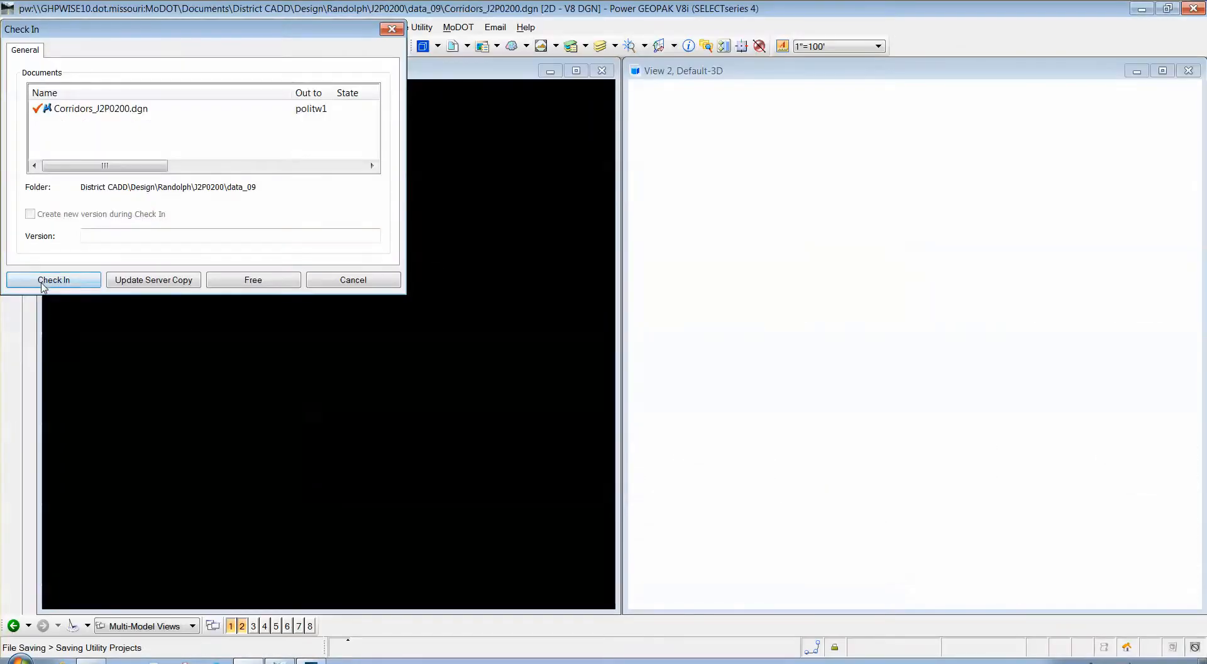
left_click(45, 278)
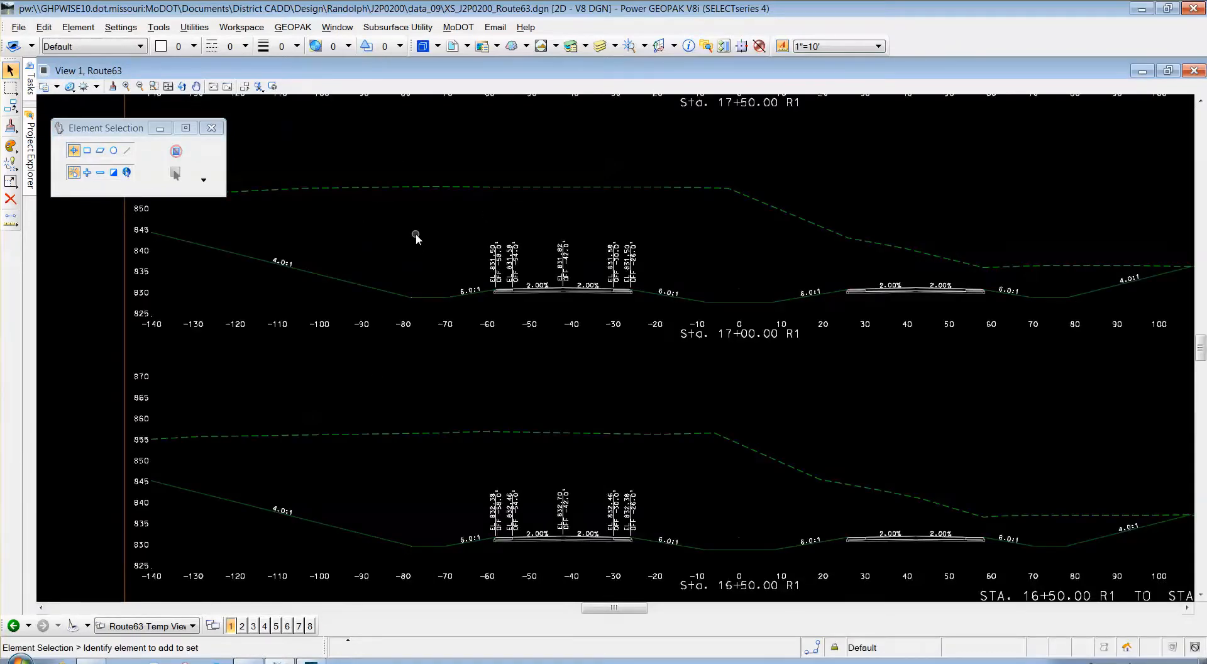
Switch XS_J2P0200_Route63.dgn to its Default plan model via the Models dialog.
scroll(391, 247, "down", 3)
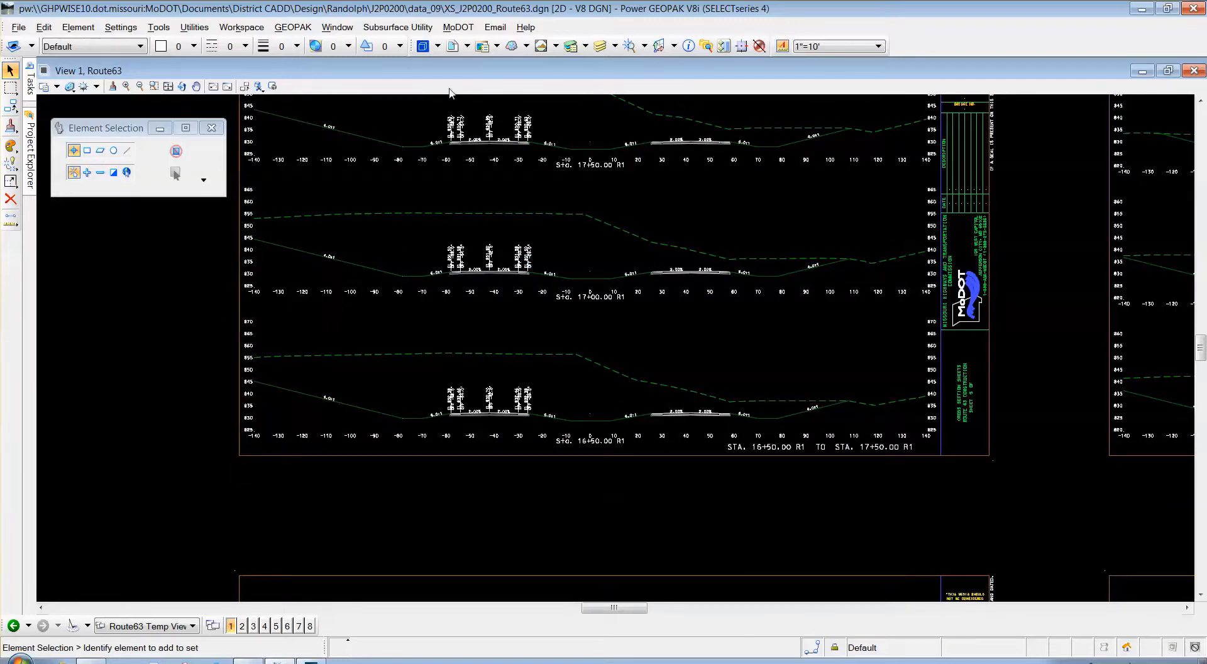
left_click(422, 46)
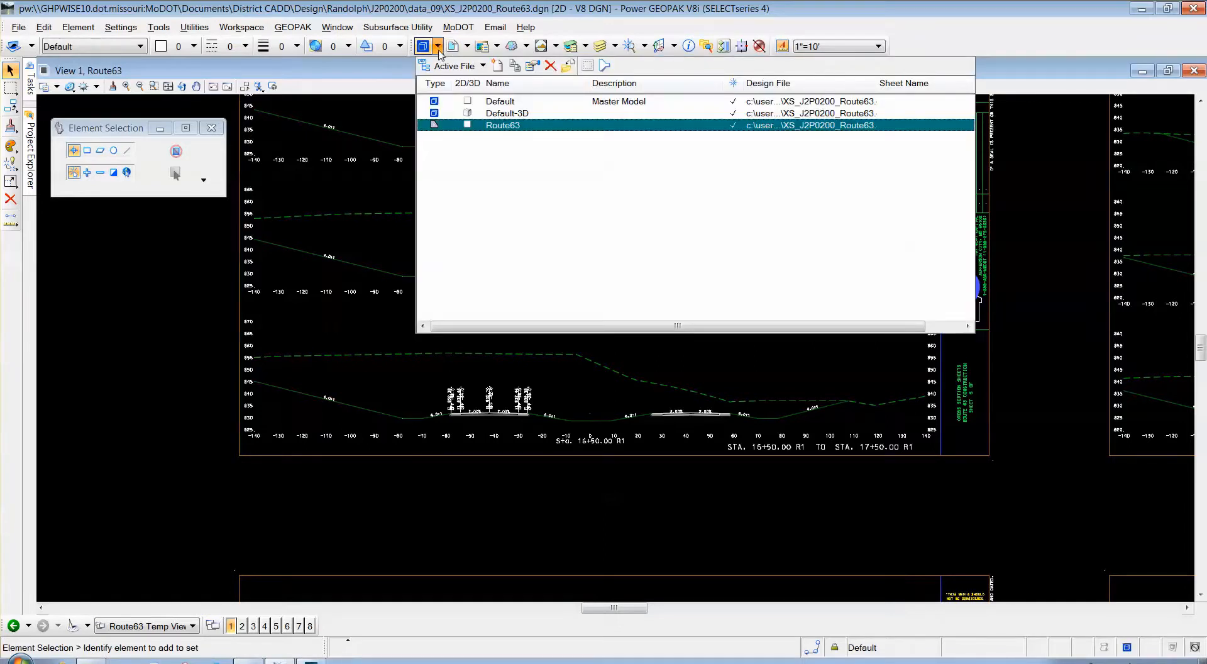
double_click(507, 104)
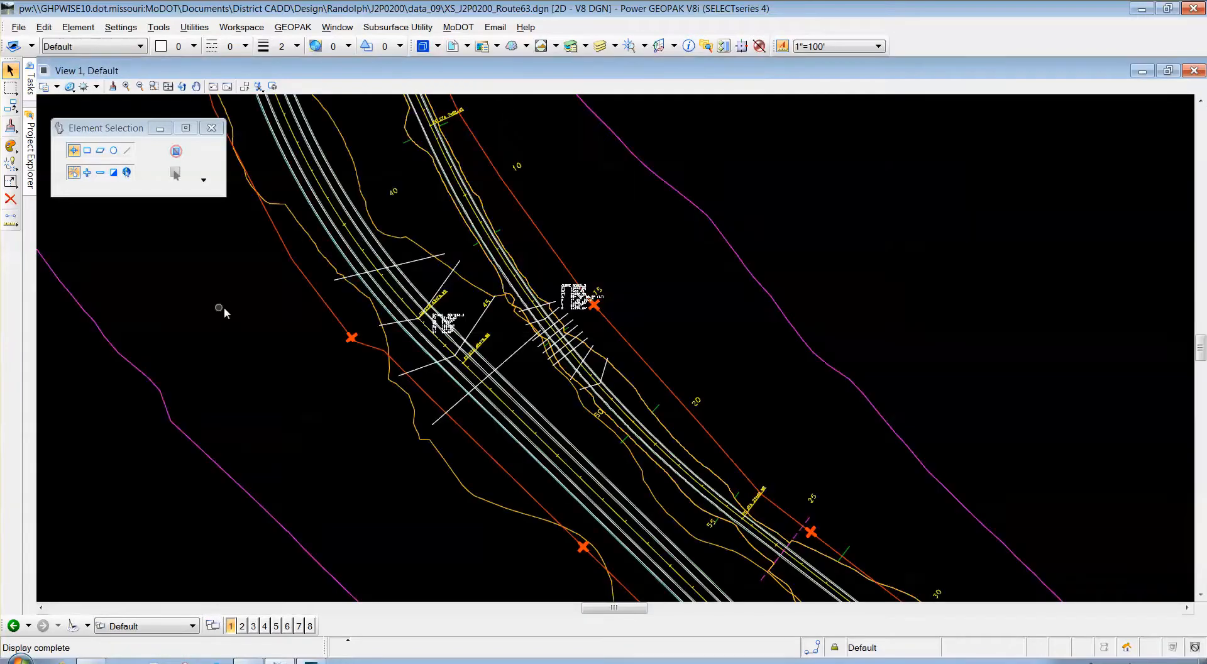
scroll(252, 302, "down", 2)
scroll(283, 308, "up", 2)
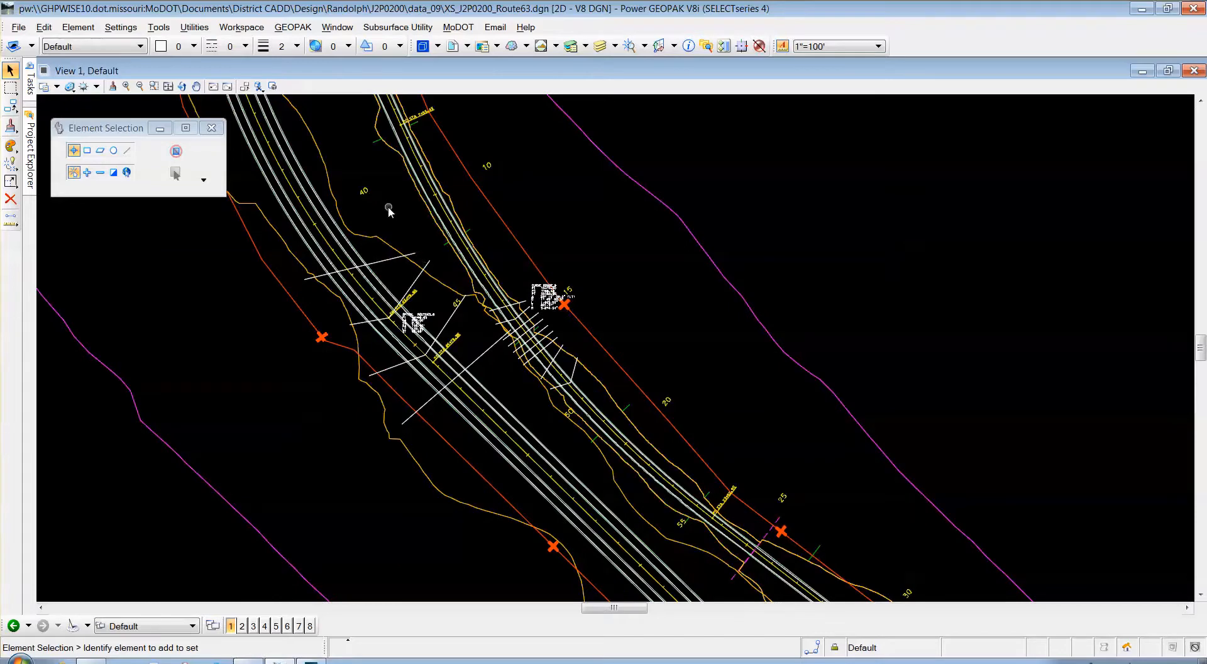
mouse_move(32, 85)
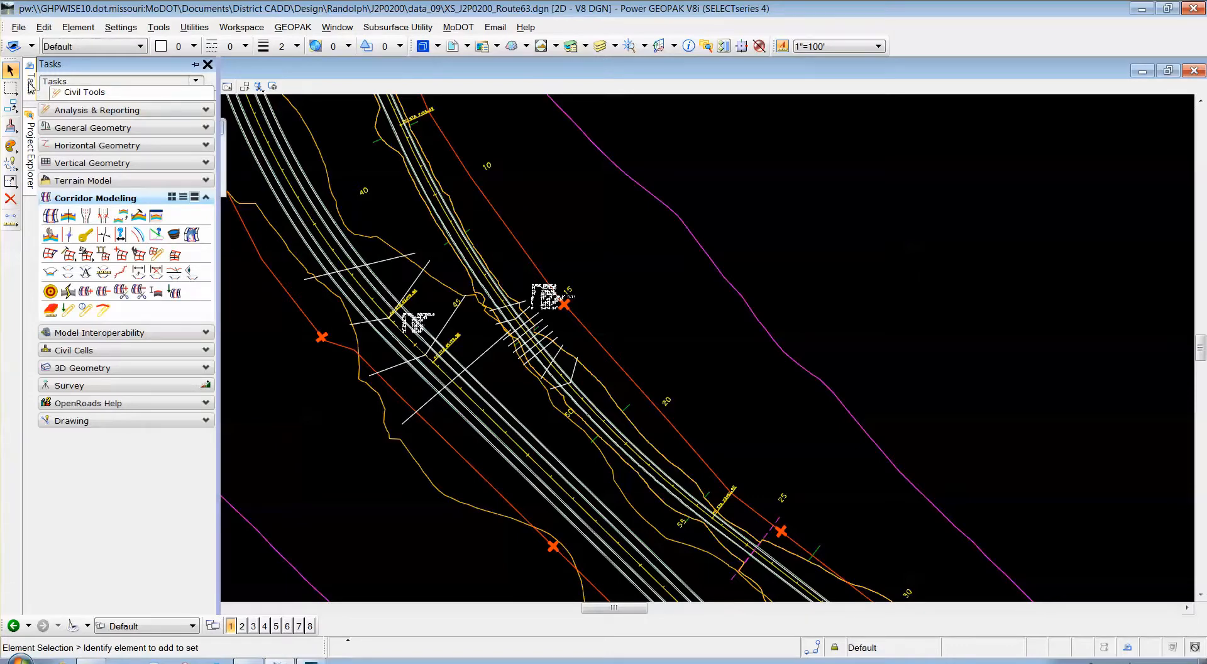
Start Create Cross Section on the Route63 alignment and load the Sheet - 10 scale preference.
left_click(68, 274)
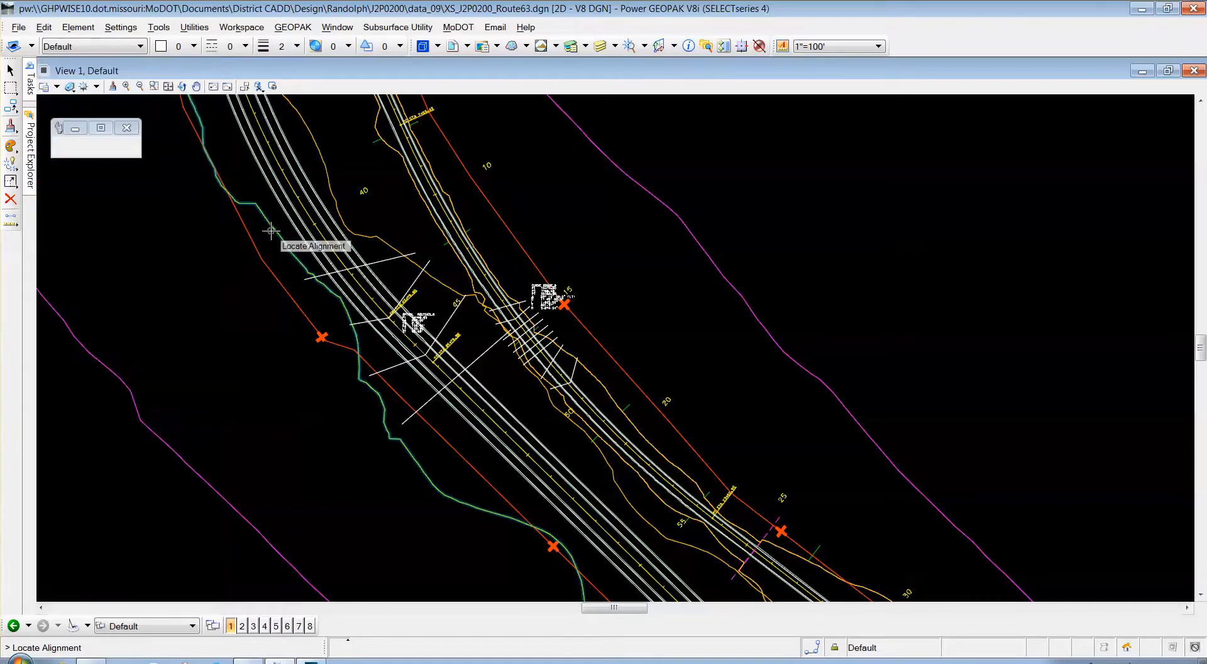
left_click(289, 188)
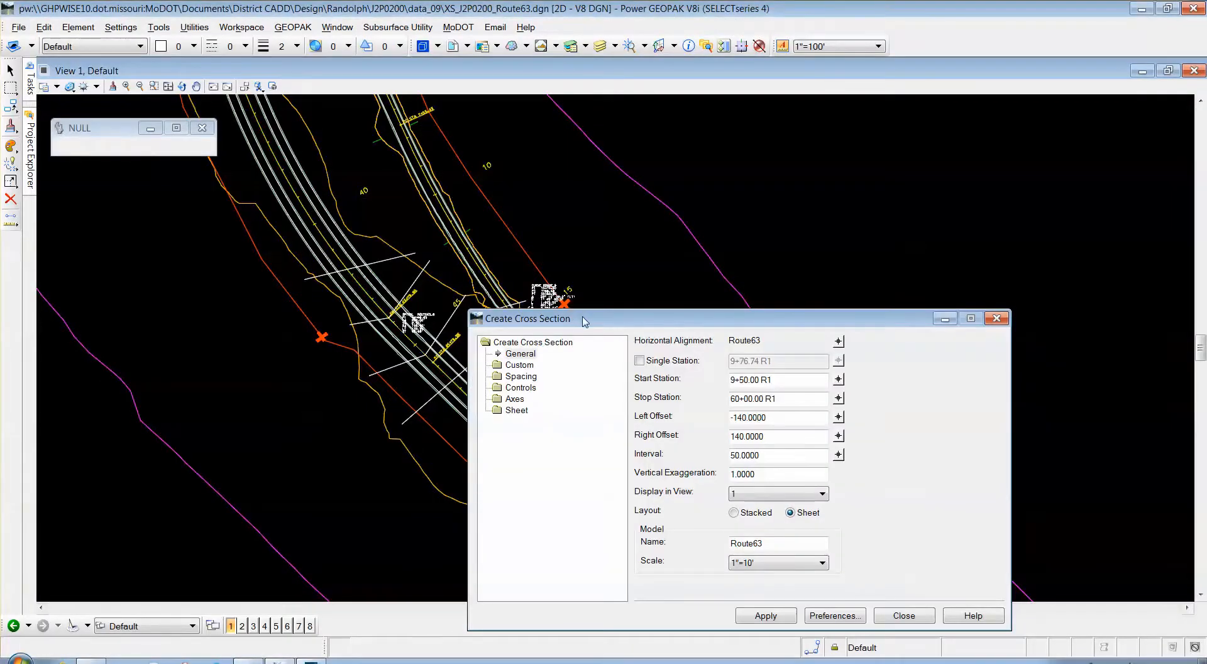
left_click_drag(585, 319, 246, 129)
left_click(495, 425)
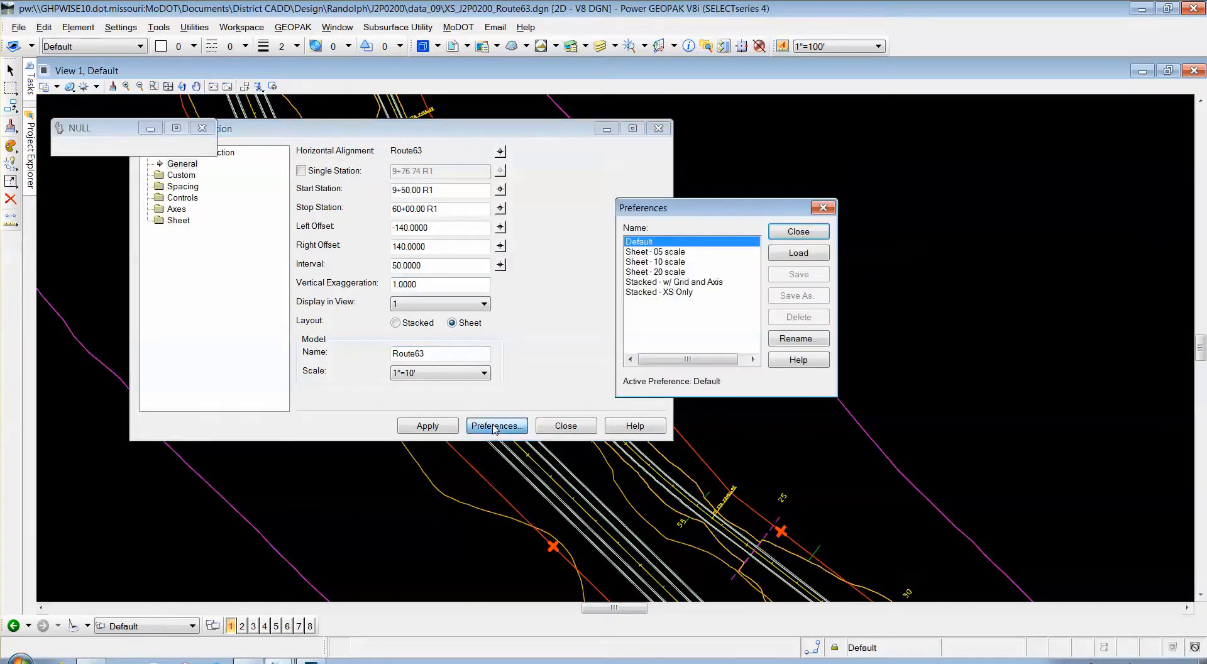
left_click(657, 262)
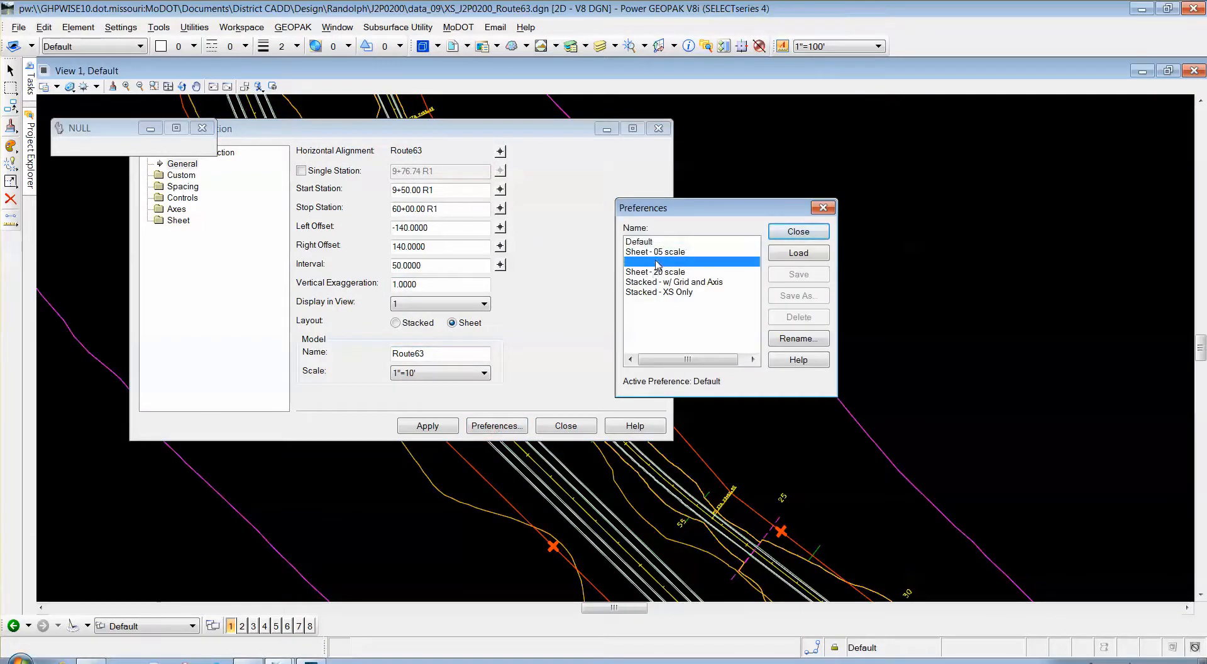
left_click(799, 252)
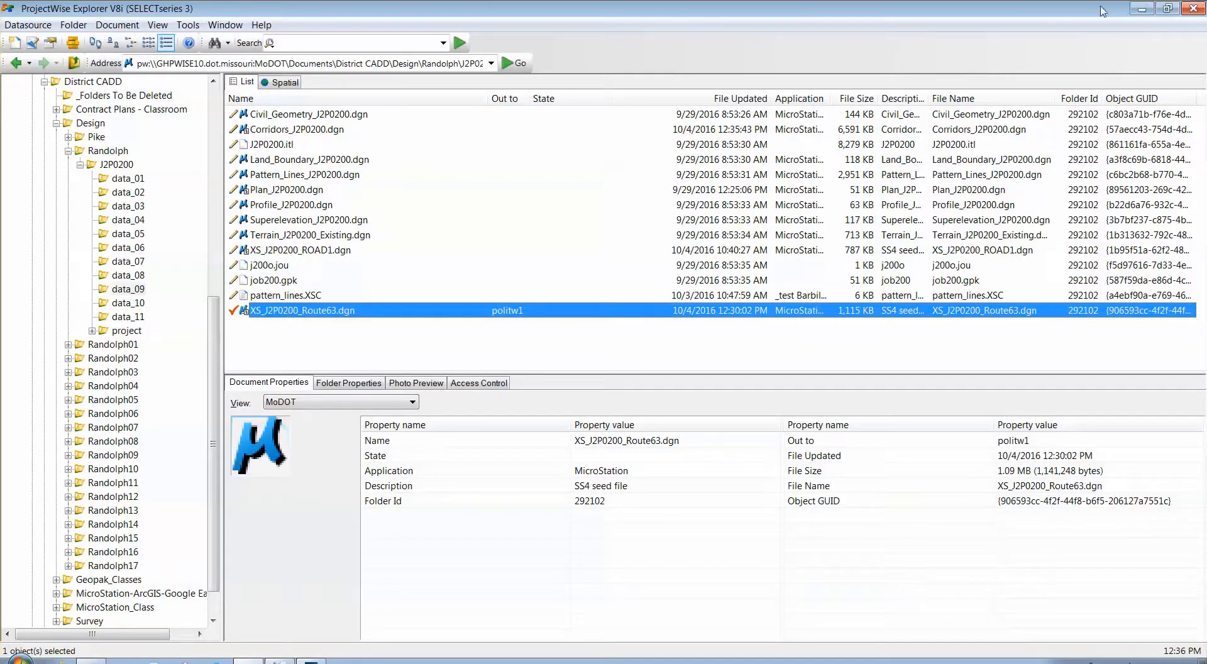
Display the still-empty Custom station list in the cross-section settings.
left_click(1142, 9)
left_click_drag(458, 128, 466, 196)
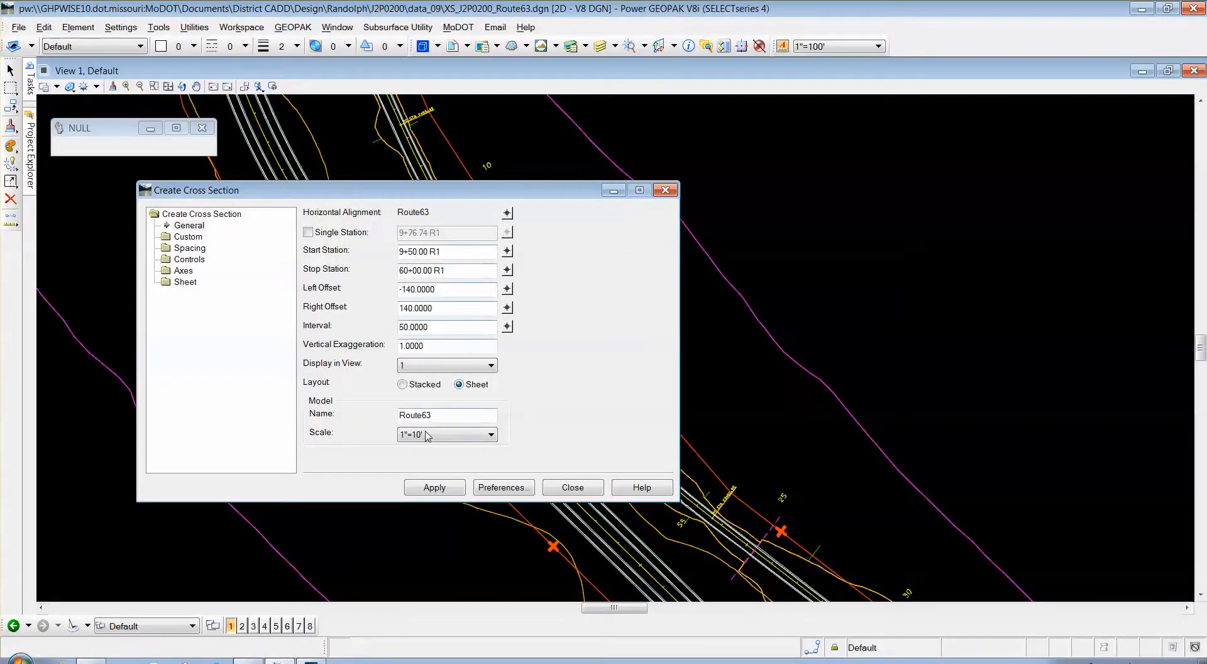
left_click(188, 237)
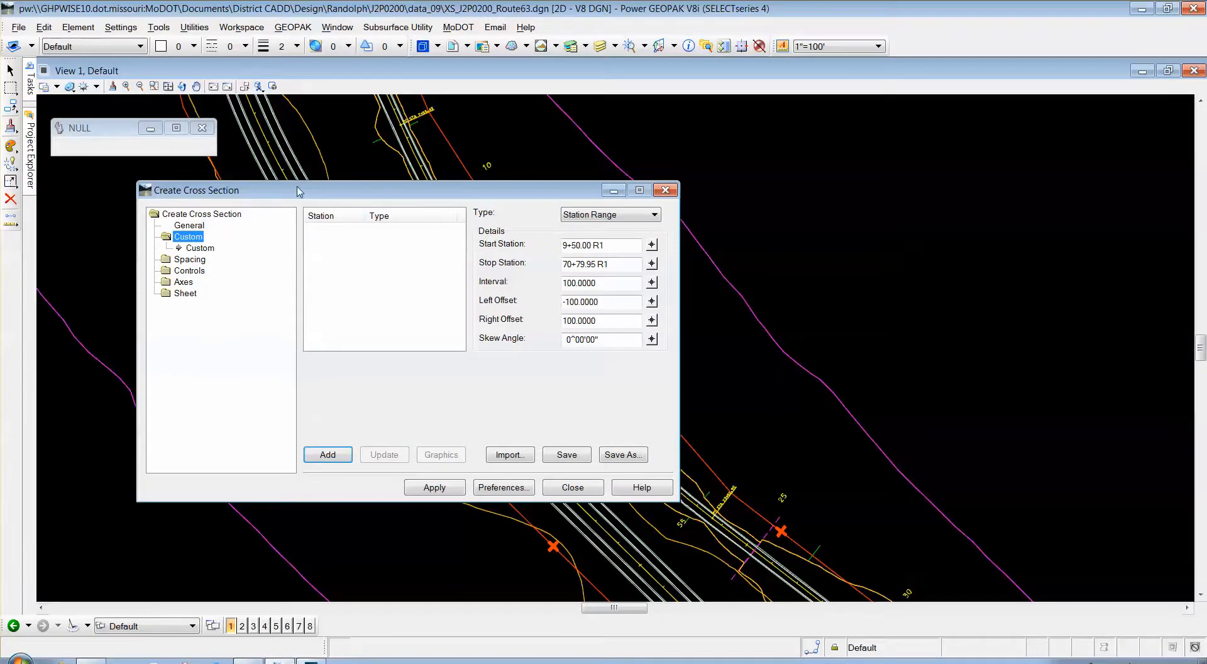
left_click_drag(300, 192, 731, 133)
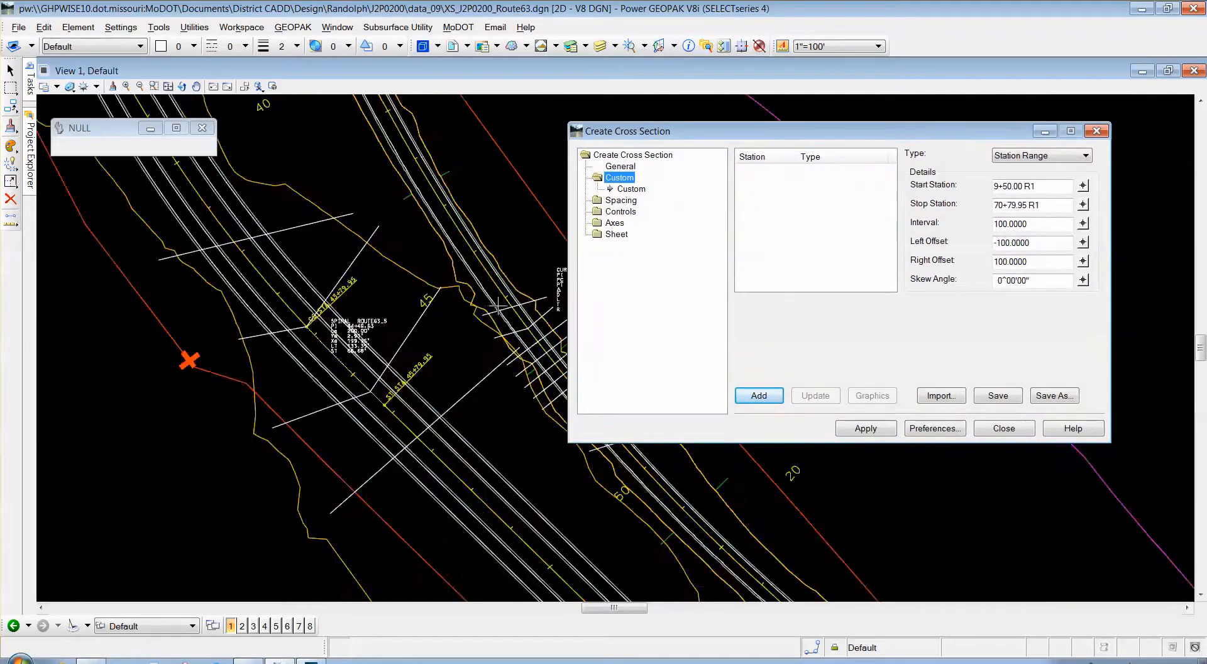
Select the four drawn cross-section lines using Element Selection in Add mode.
left_click(10, 71)
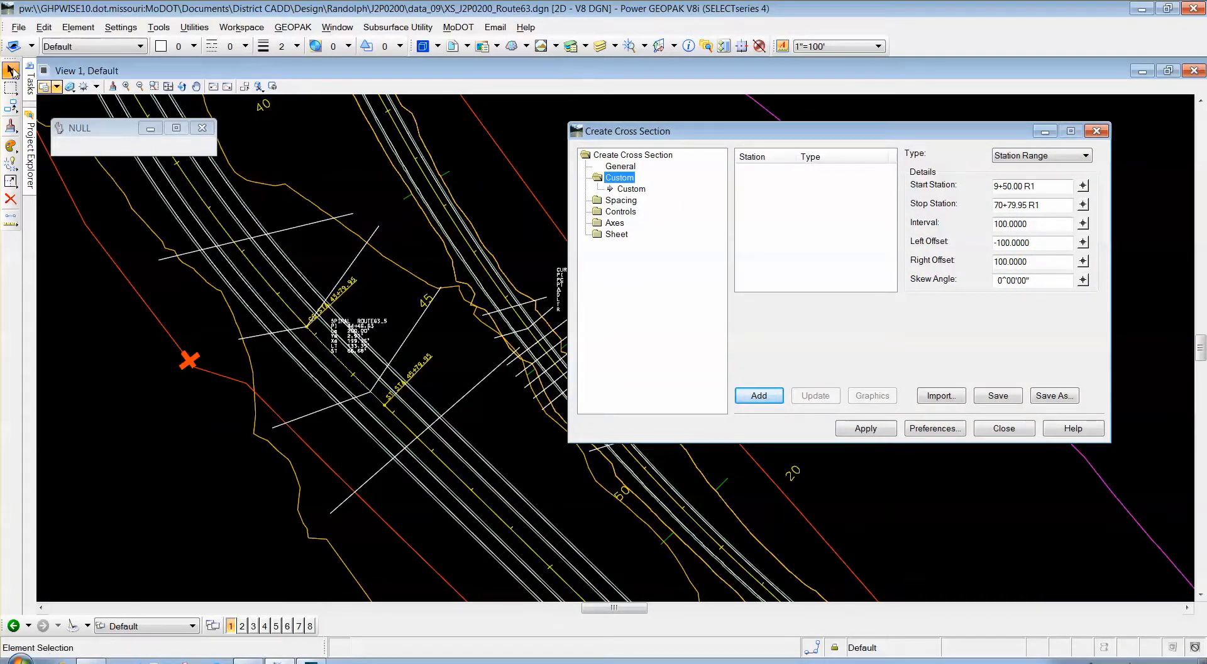
left_click(30, 81)
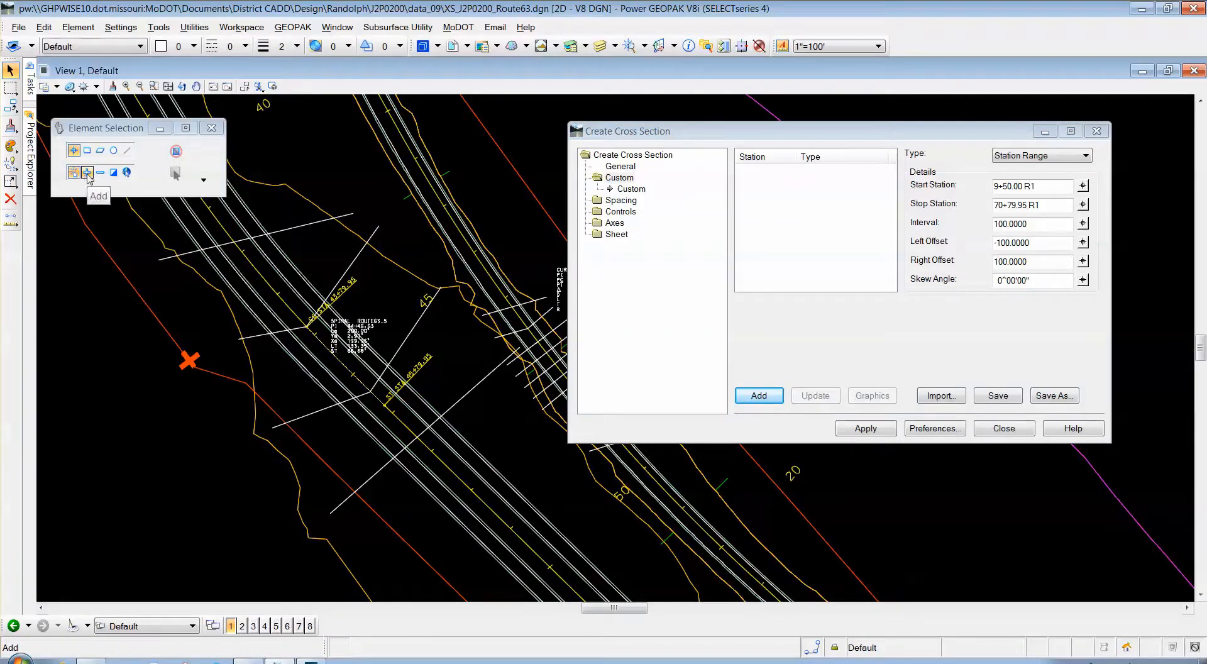
left_click(87, 173)
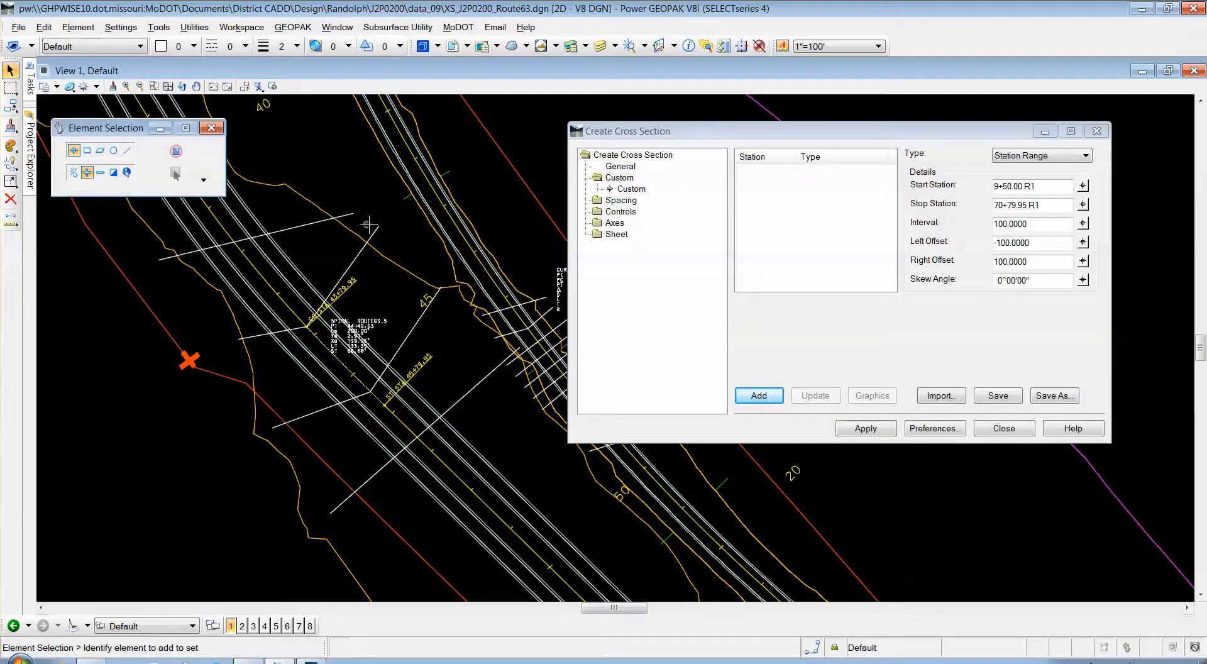
left_click(319, 222)
left_click(354, 251)
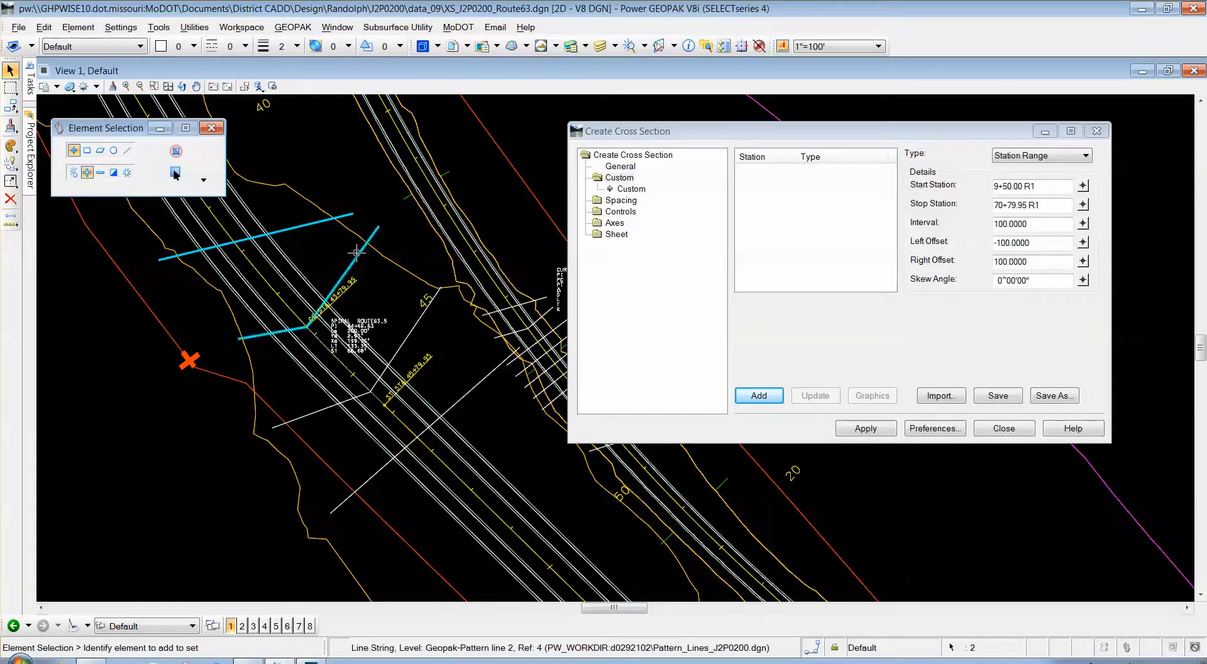
left_click(424, 327)
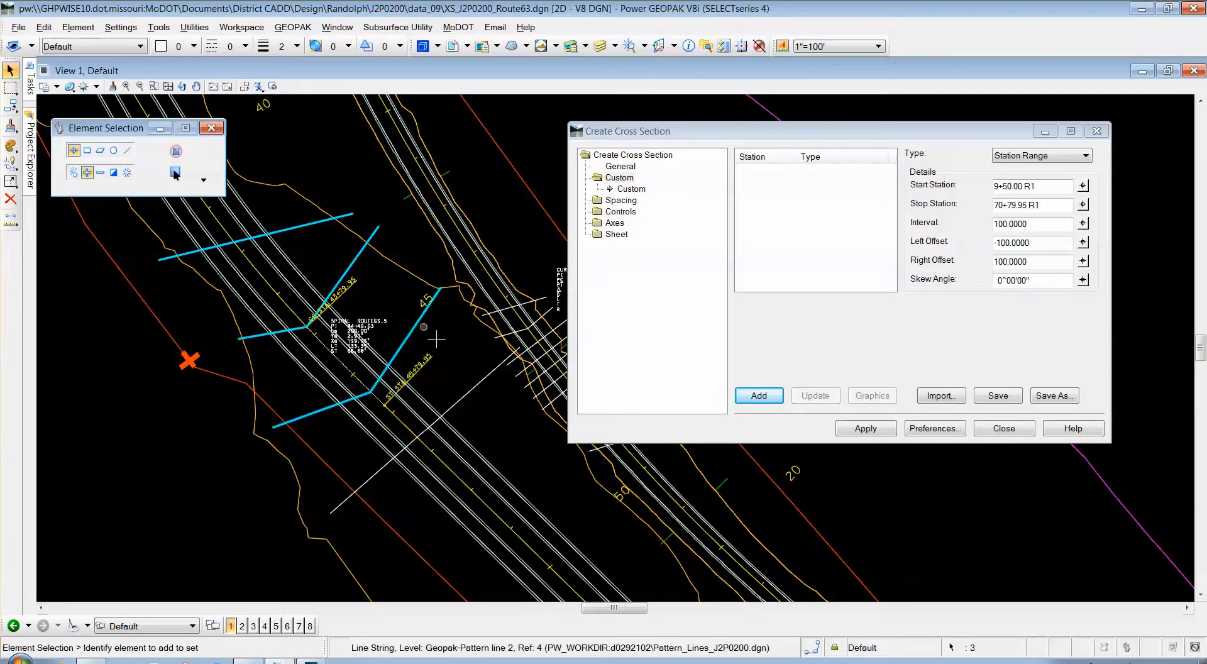
left_click(470, 391)
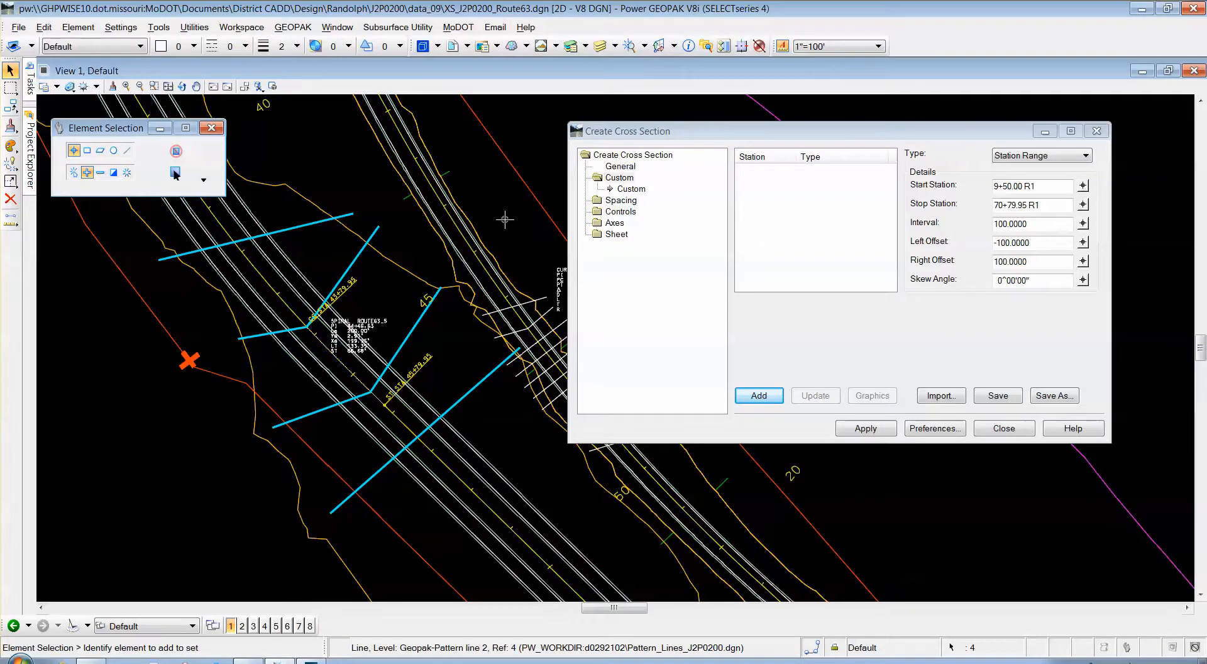
Add them as Linestring custom stations 41+77.20 through 46+63.38, then reset Type to Station Range.
left_click(1079, 158)
left_click(1031, 200)
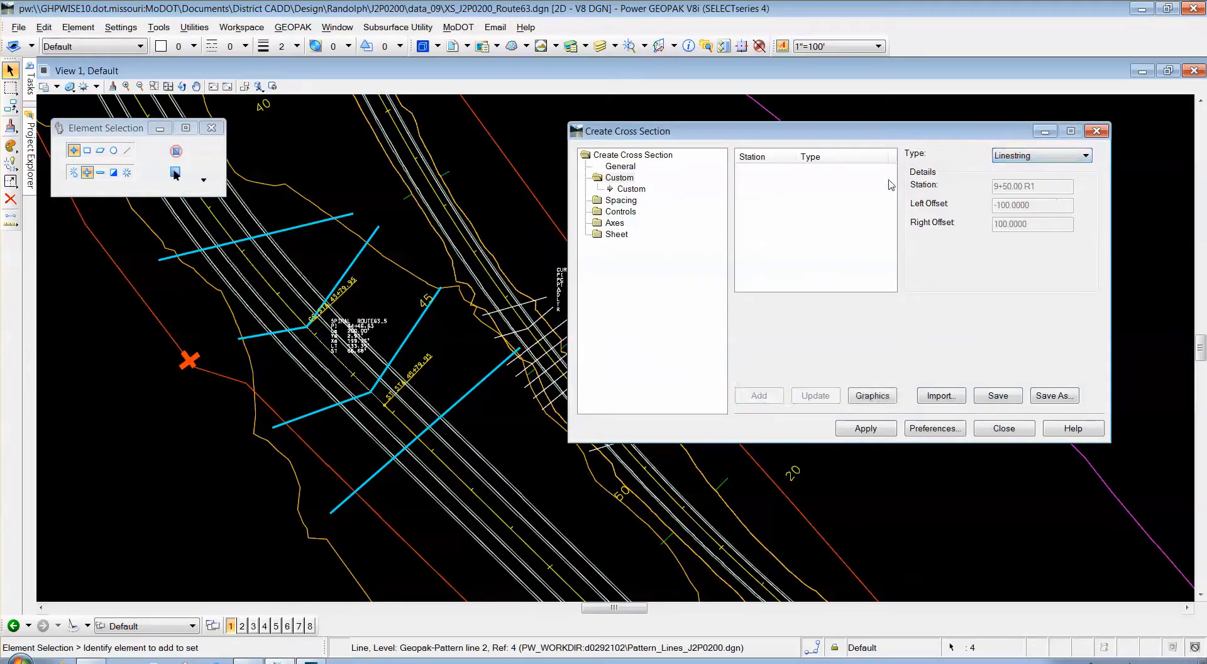
left_click(870, 398)
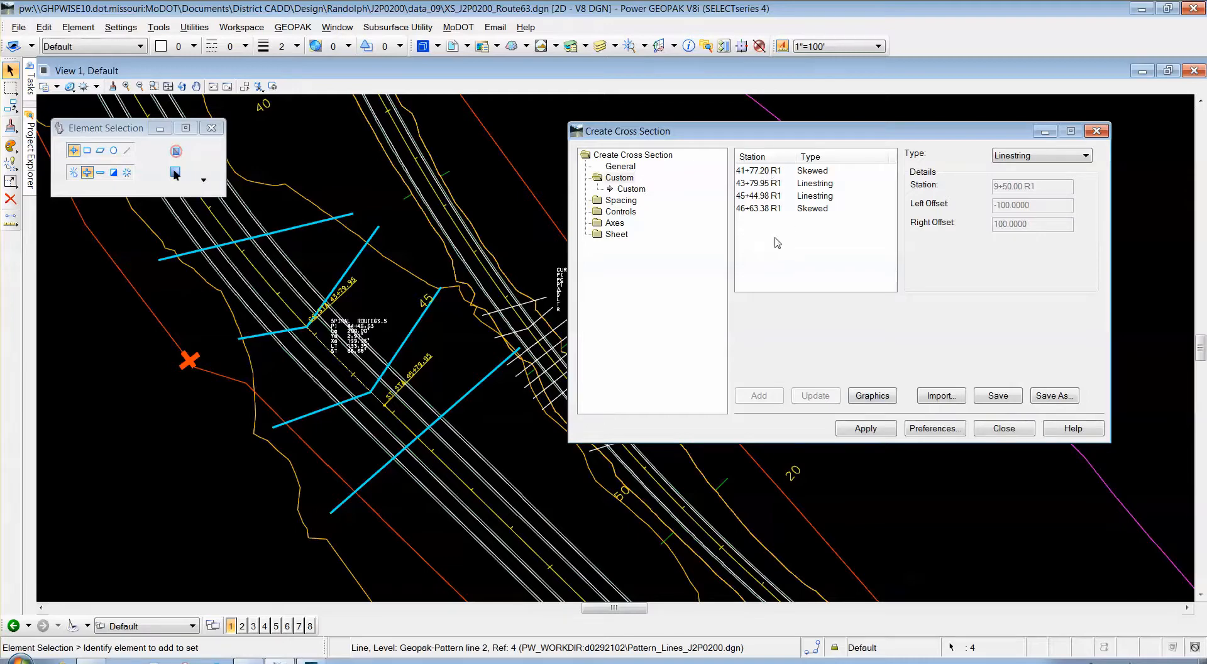
left_click_drag(836, 131, 772, 137)
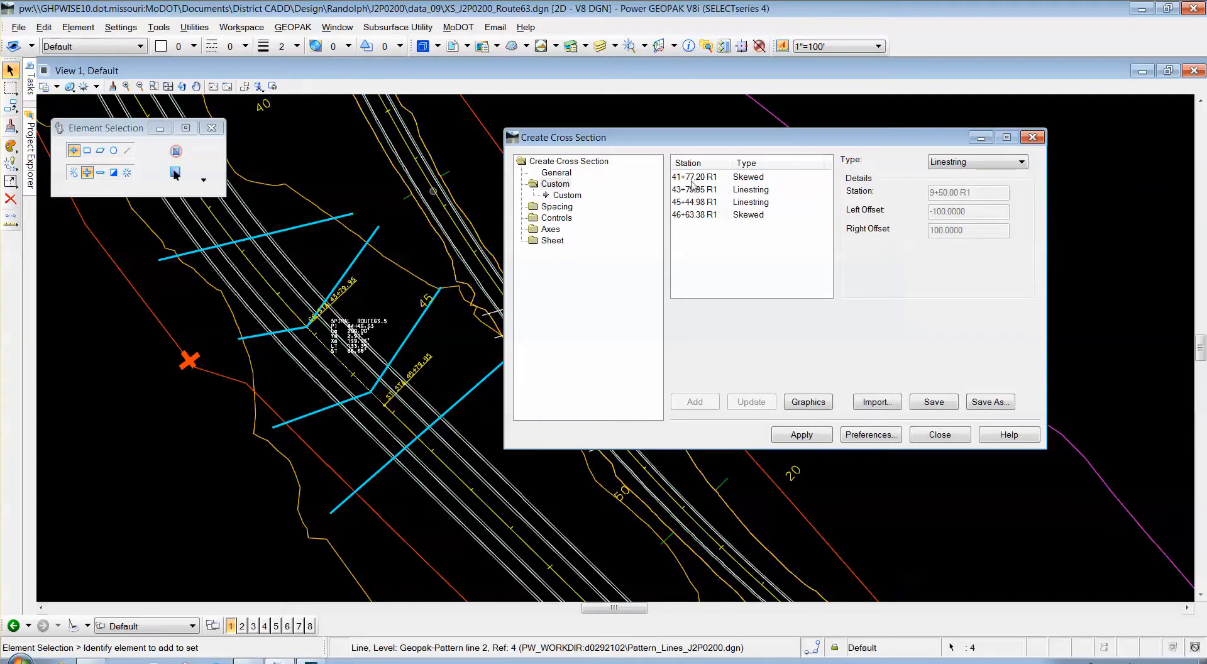
left_click(979, 164)
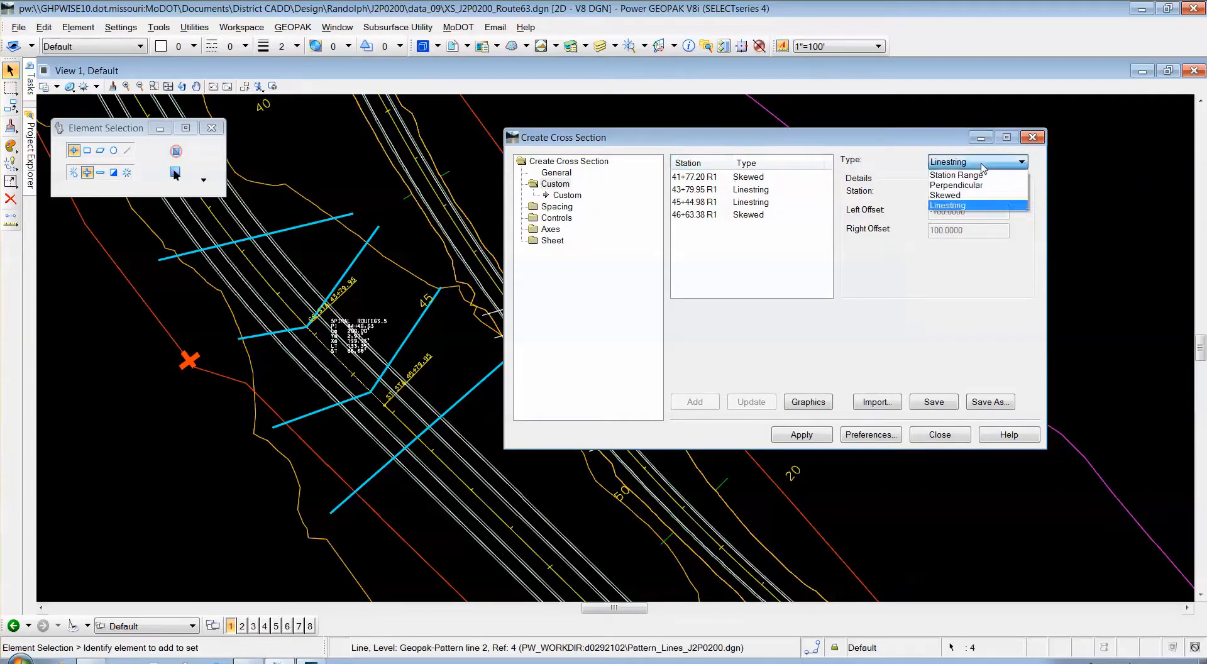
left_click(985, 178)
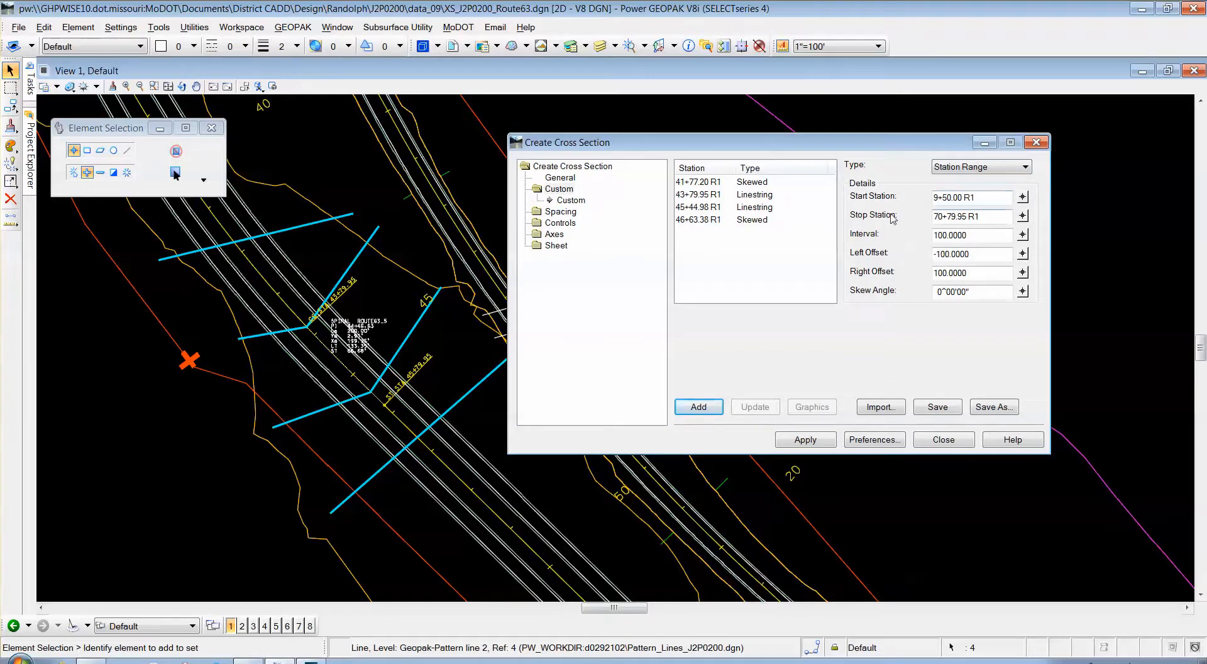
Add a station range 10+00 to 60+00 at interval 50 with offsets -140 and 140.
scroll(333, 308, "down", 2)
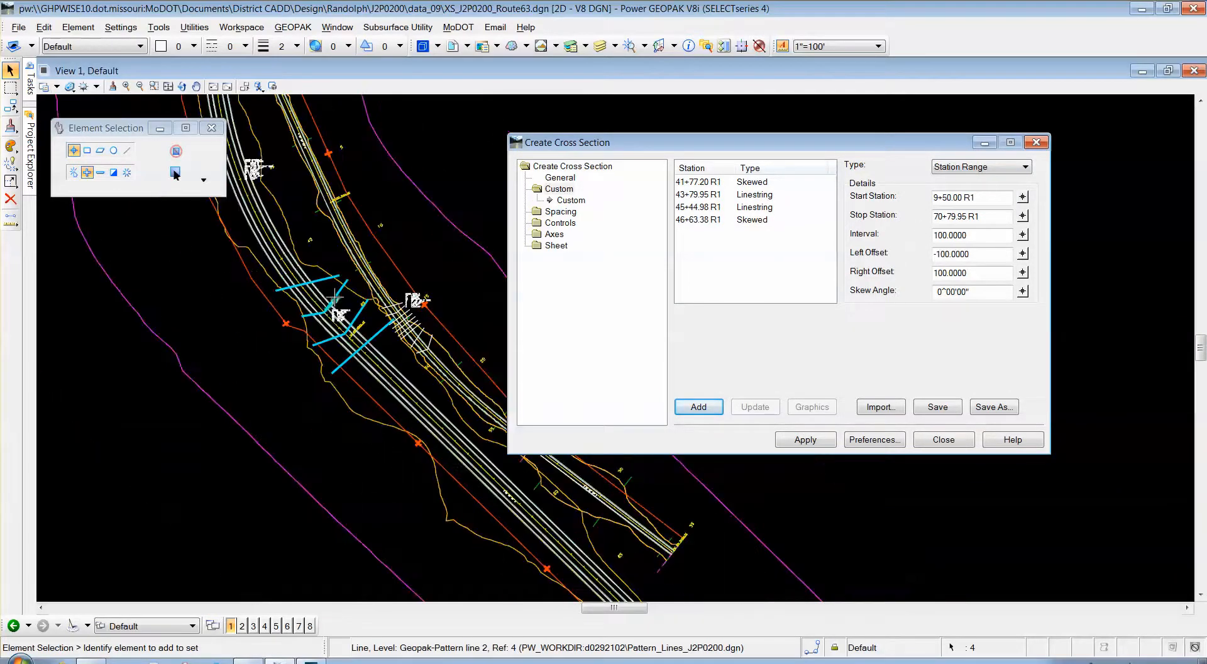
scroll(282, 144, "up", 1)
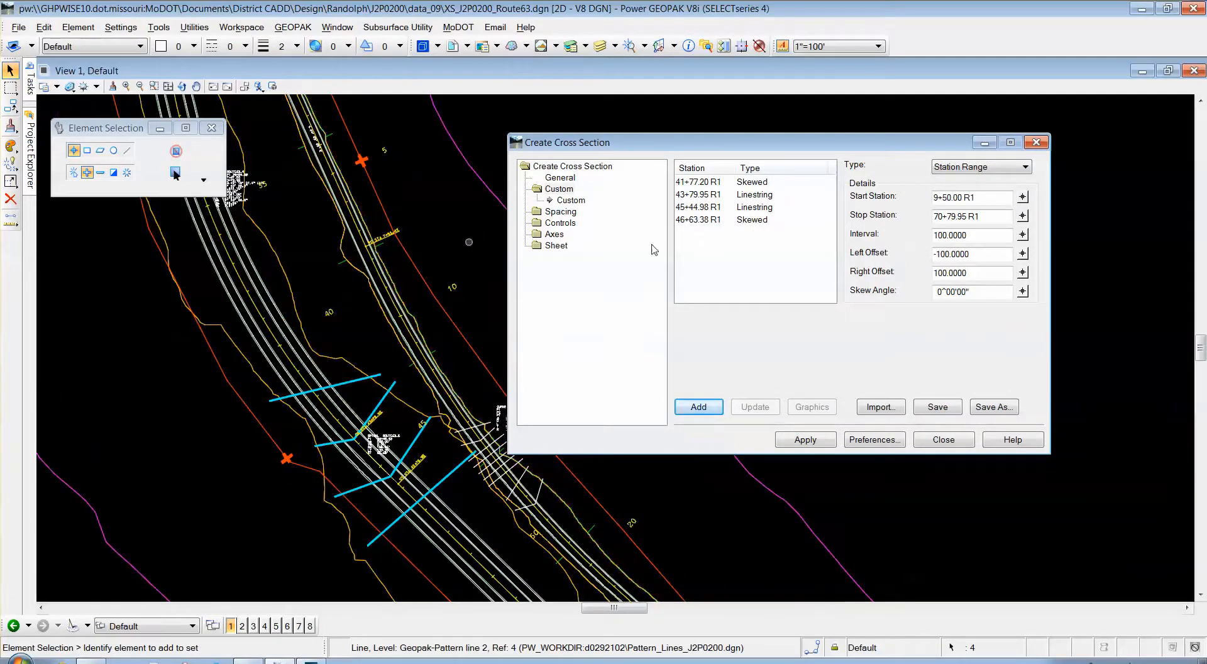
double_click(955, 197)
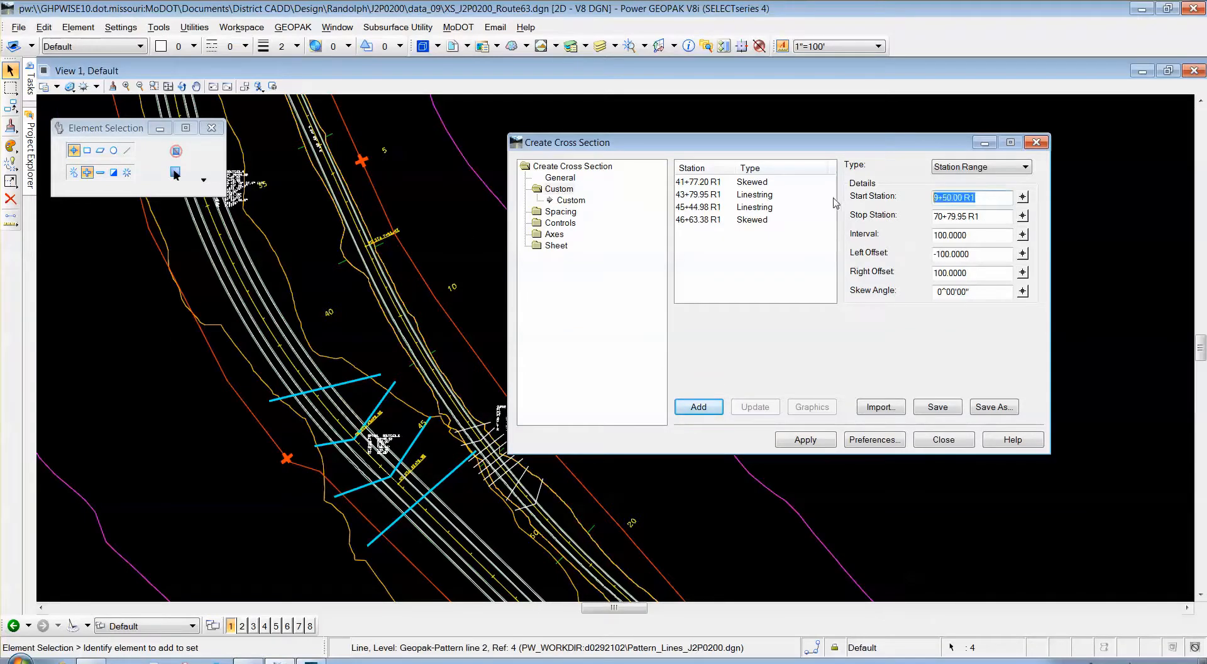
type("30")
key("Tab")
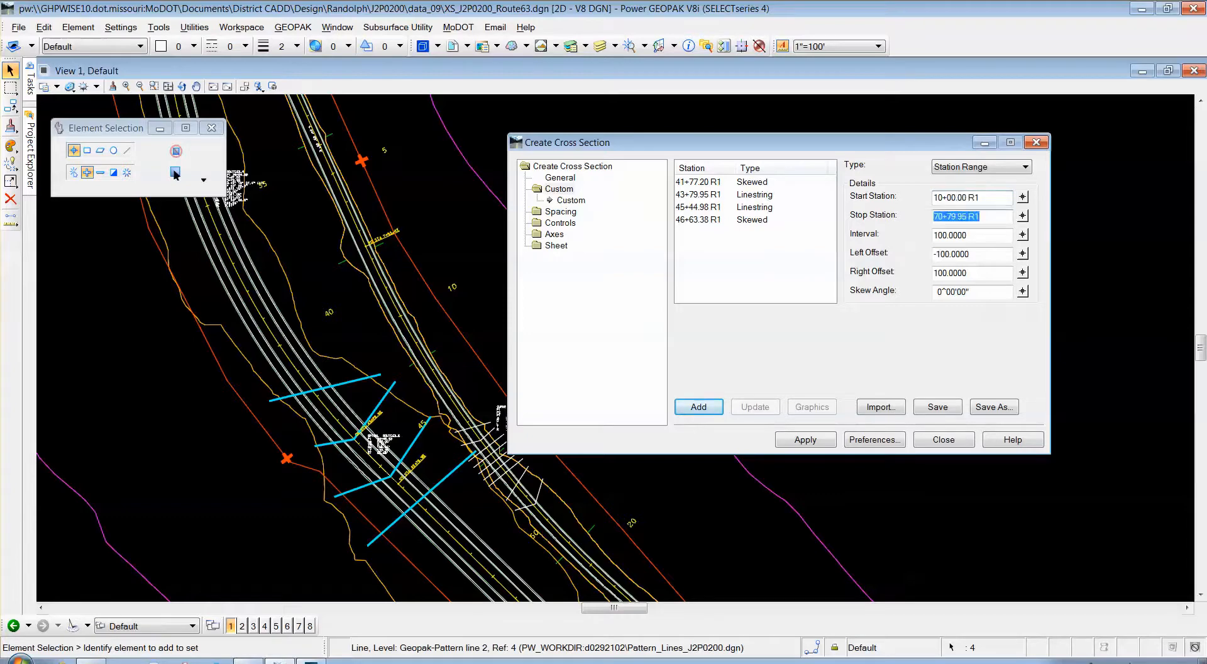
type("60")
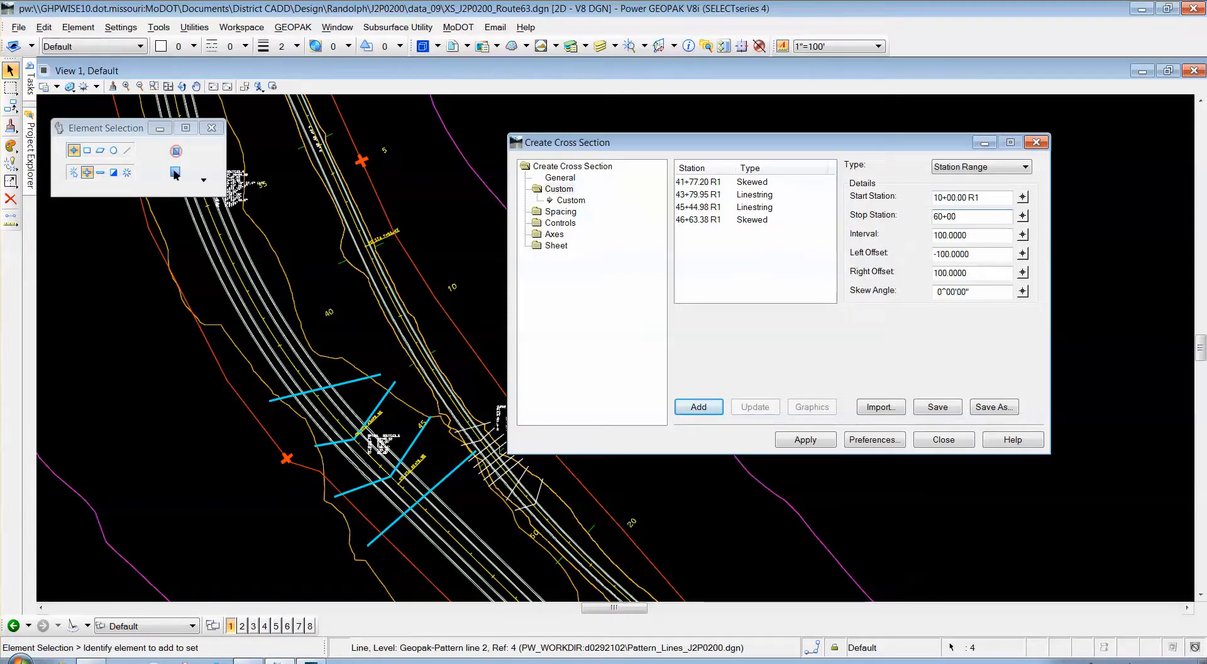
type("+00")
key("Tab")
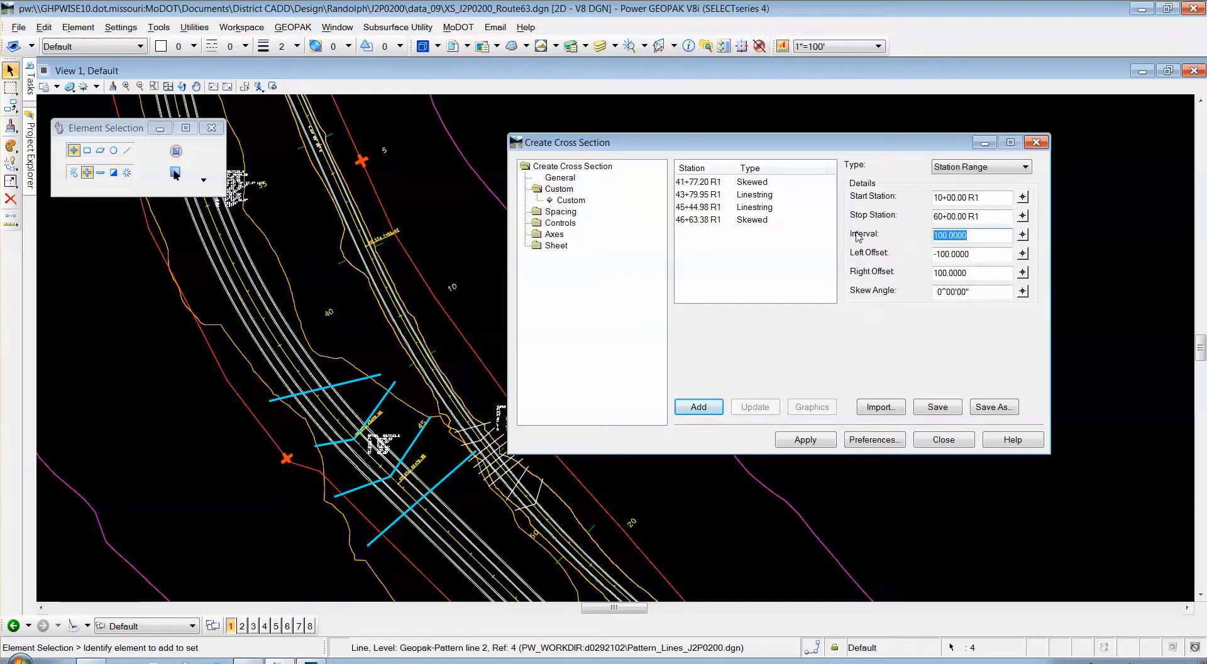
type("50")
left_click_drag(967, 256, 942, 256)
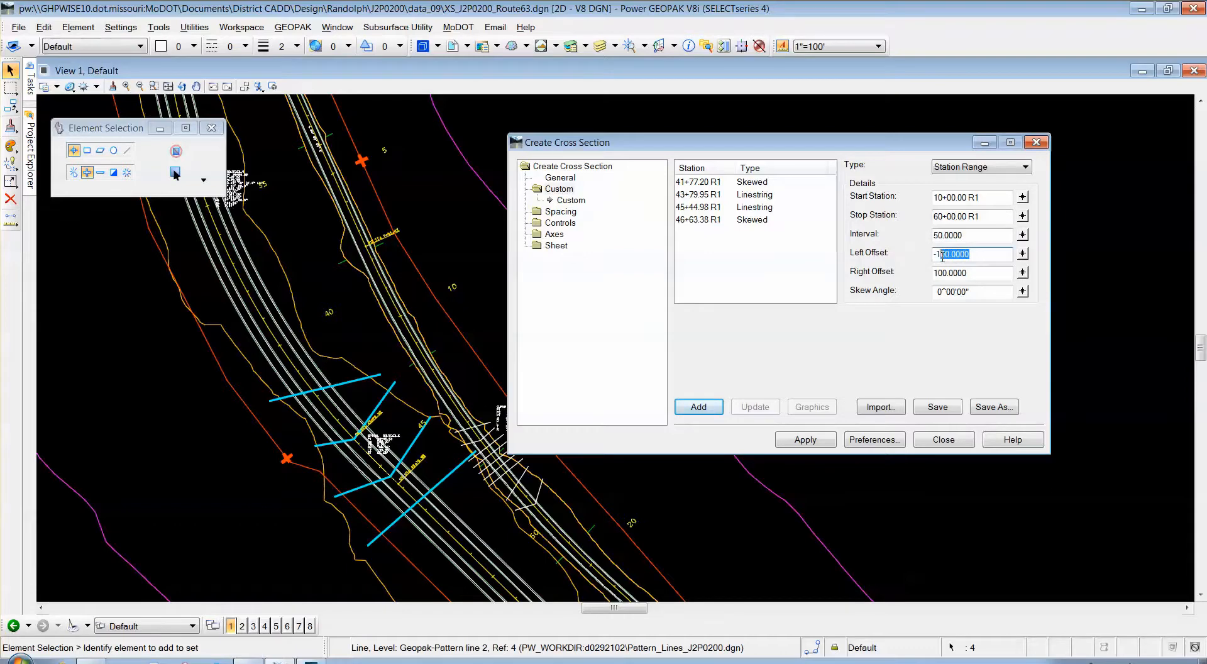
type("40")
left_click_drag(982, 273, 941, 273)
type("40")
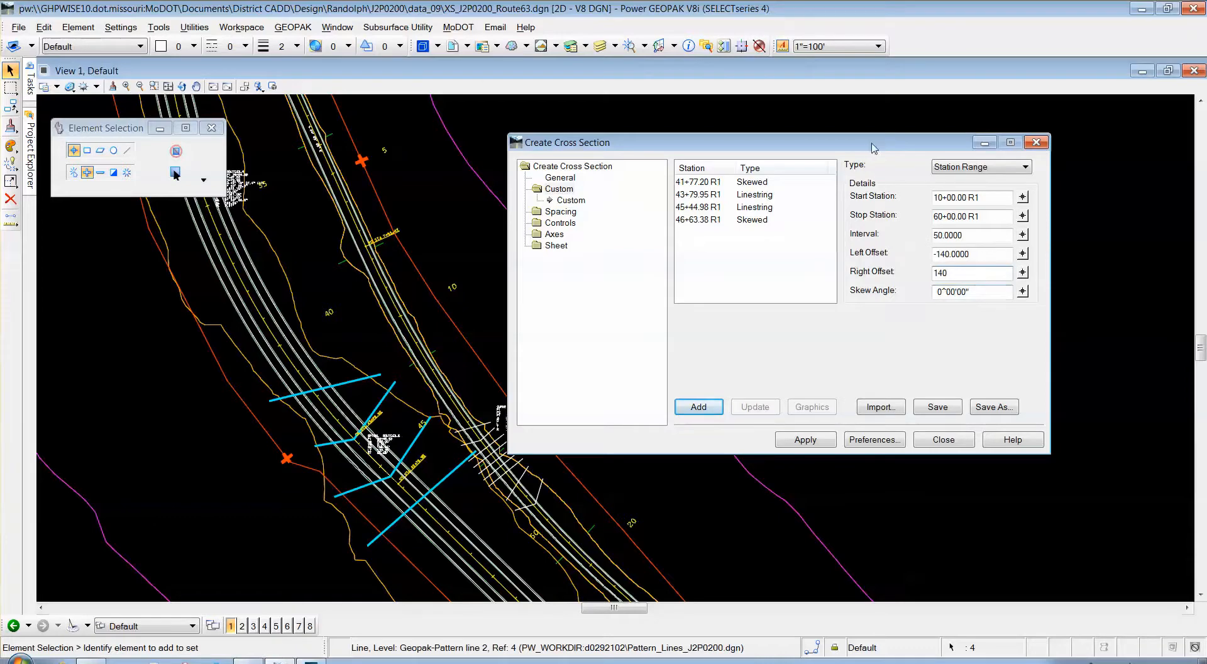
left_click(698, 406)
left_click_drag(715, 149, 725, 134)
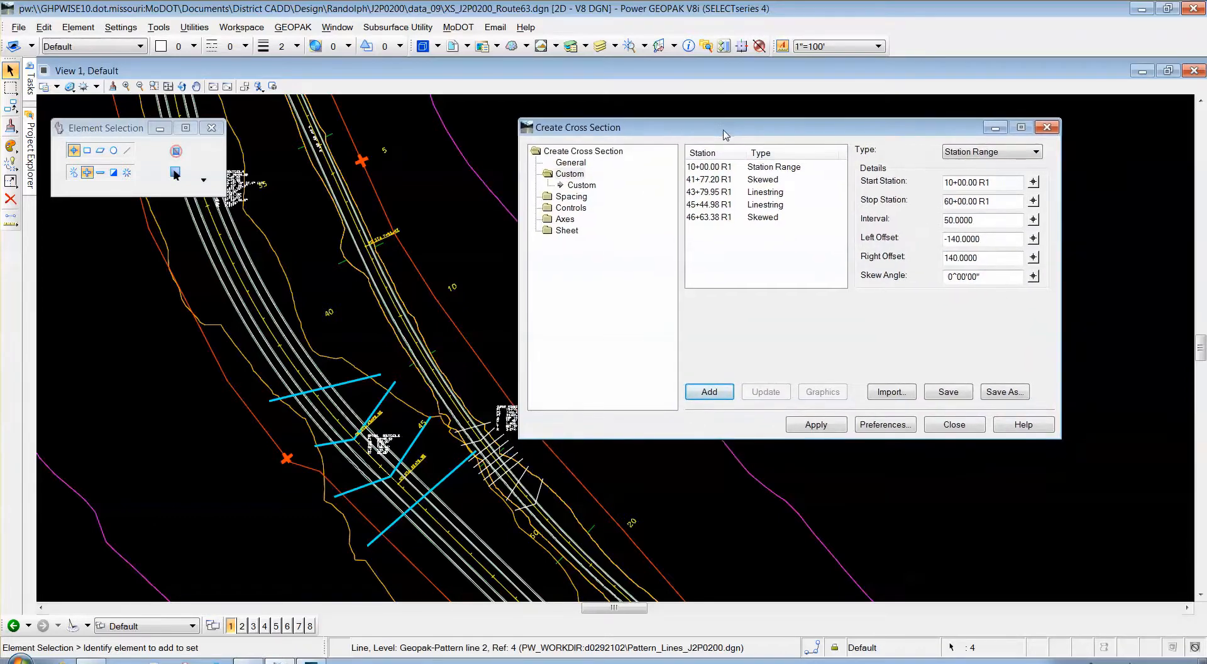
Turn off vertical and horizontal cardinal point critical sections.
left_click(582, 212)
left_click(597, 230)
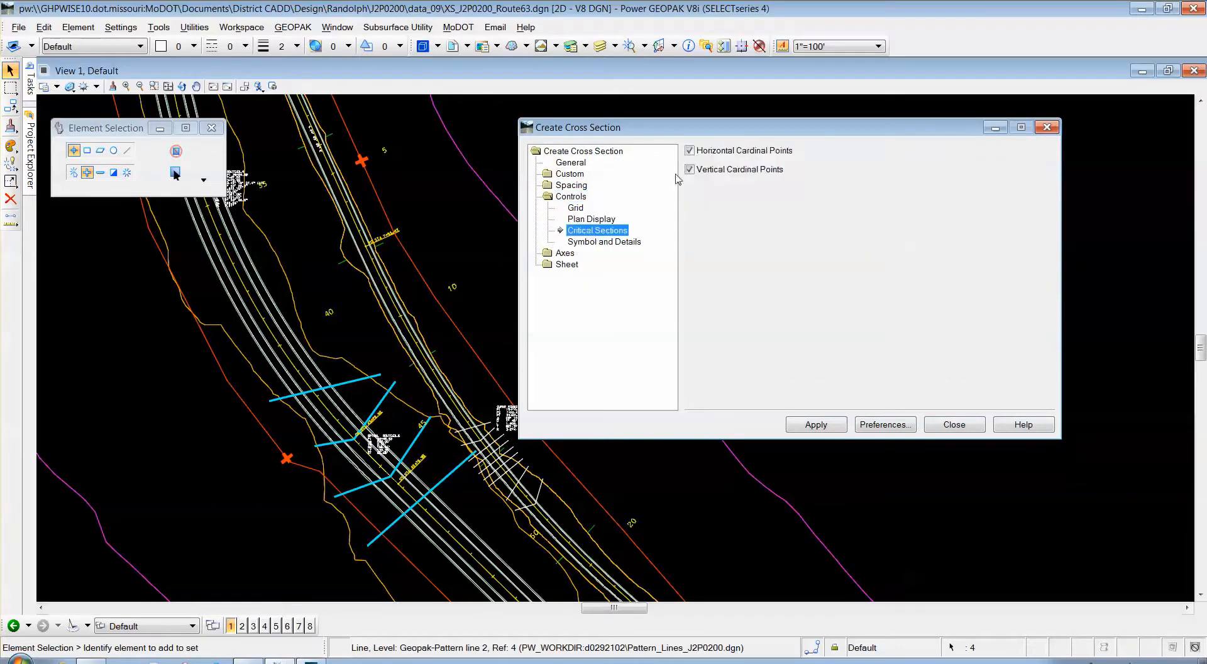
left_click(694, 170)
left_click(690, 151)
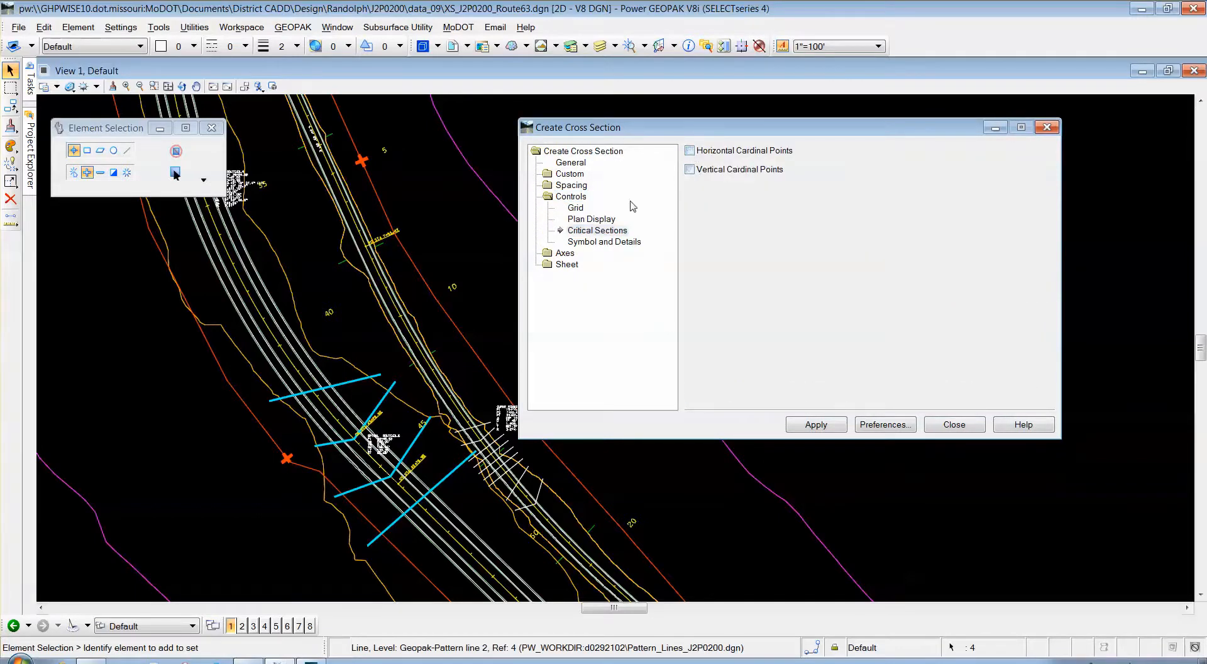
In sheet annotation, set the Route tag to RTE63 and District to NE.
left_click(572, 266)
left_click(598, 265)
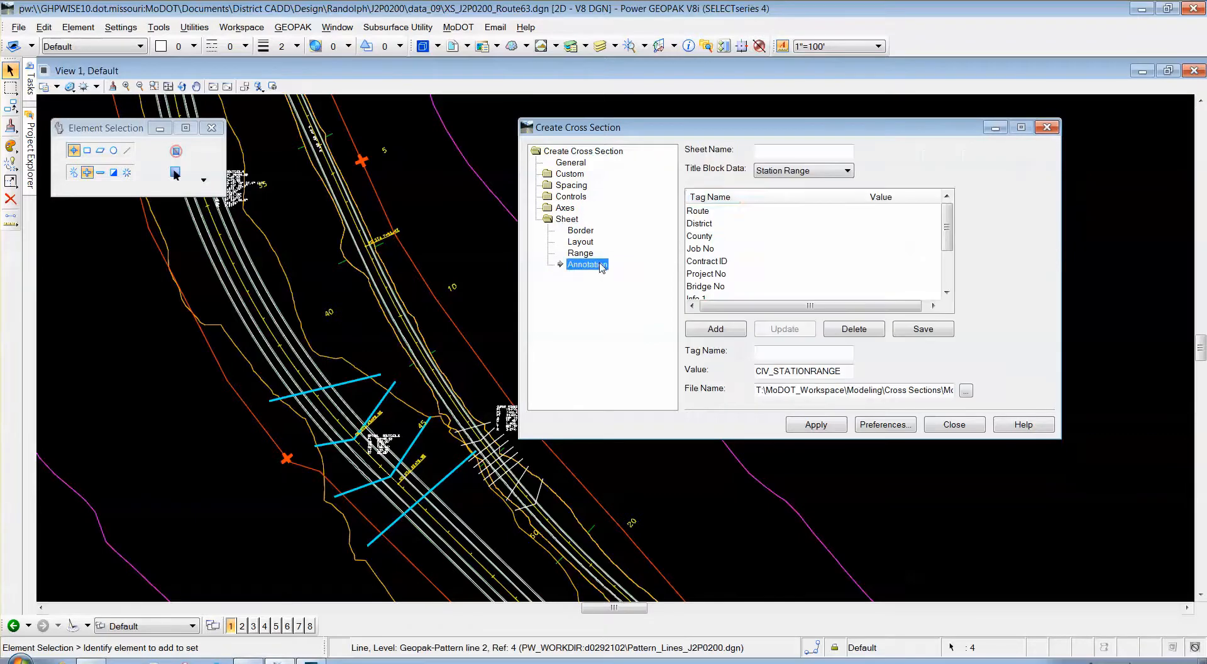
left_click(708, 213)
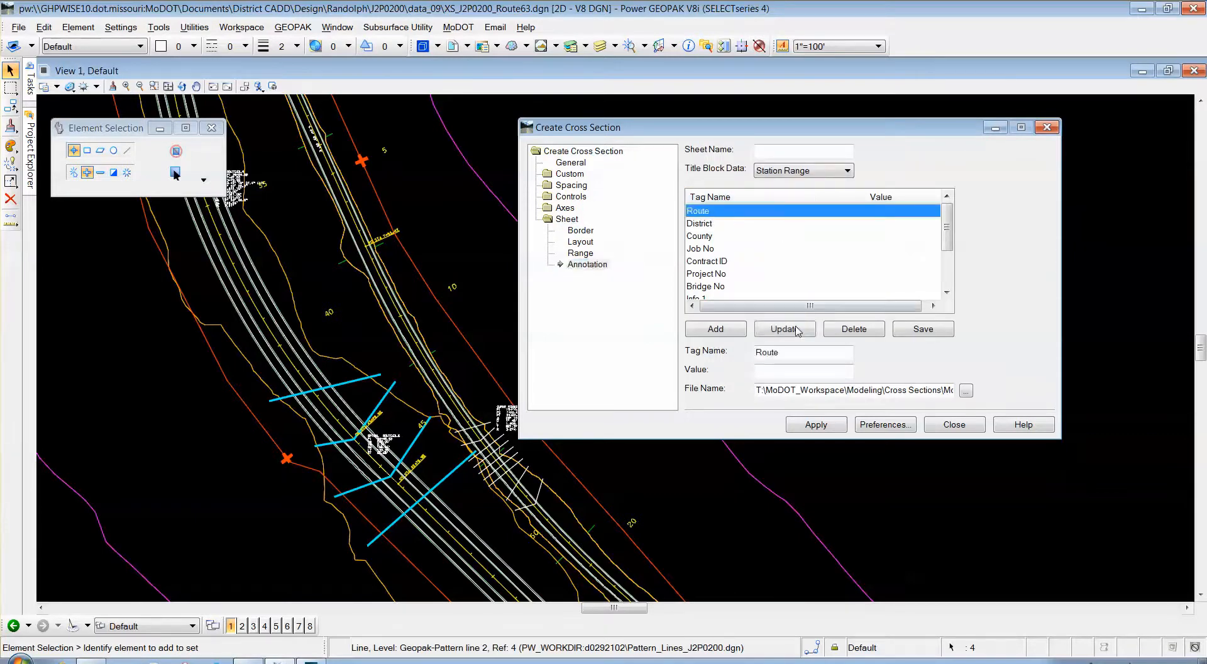
left_click(790, 372)
type("63")
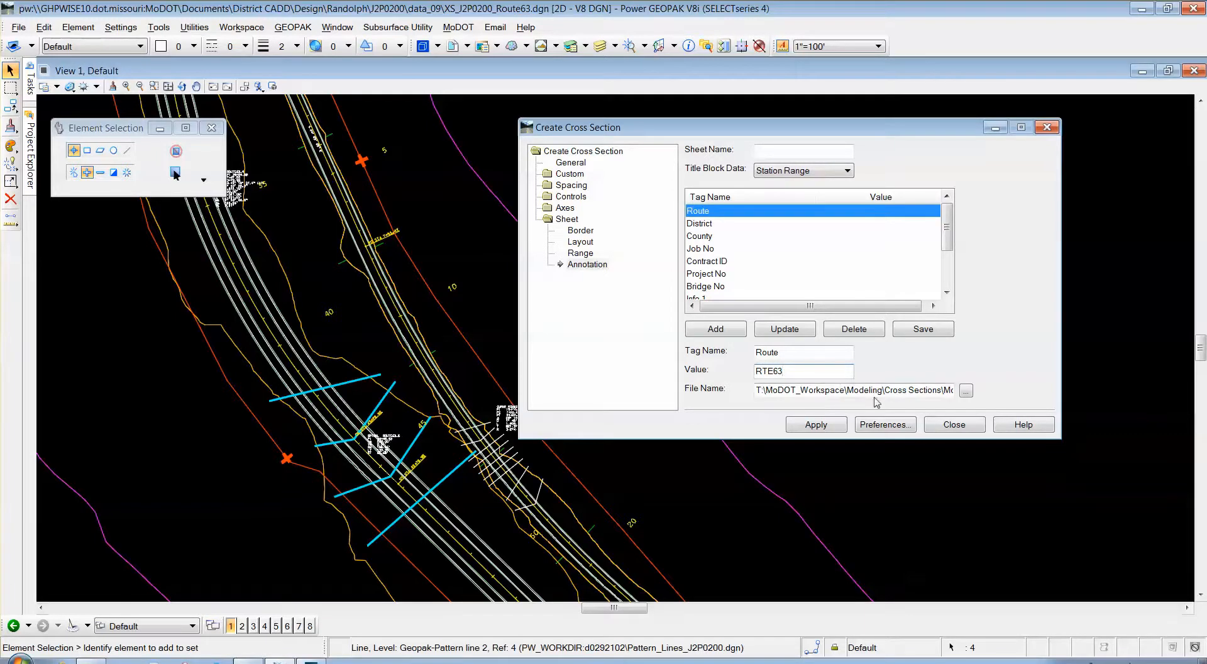
left_click(785, 329)
left_click(729, 225)
left_click(775, 370)
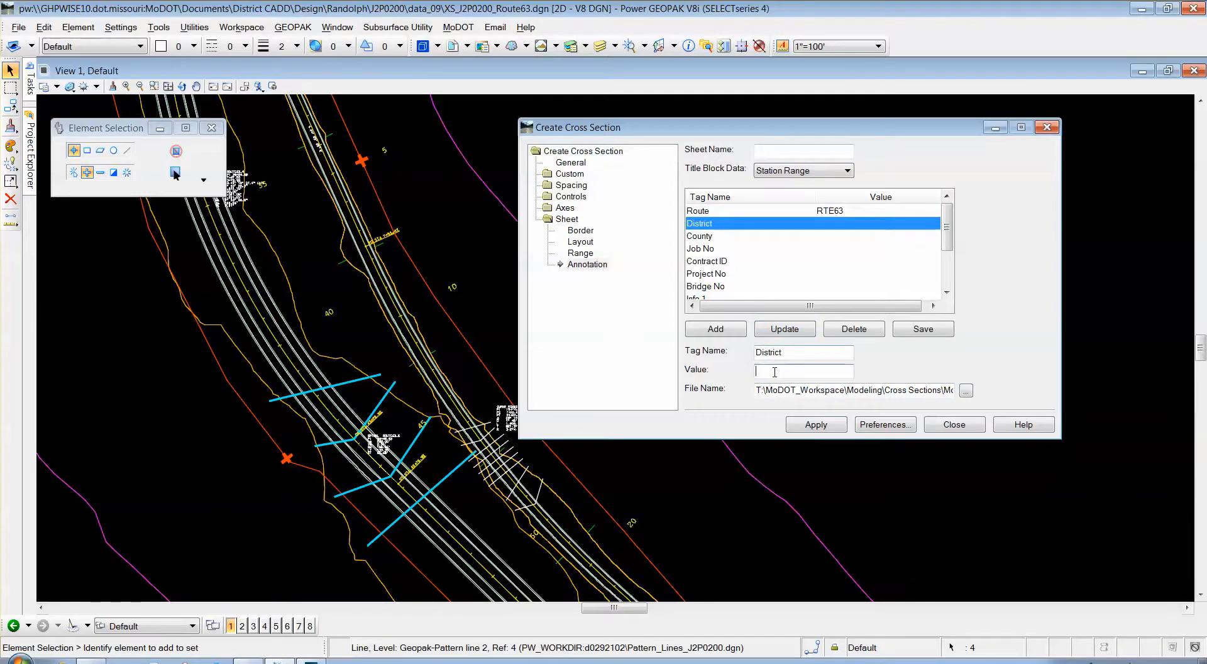
type("NE")
left_click(784, 328)
Set the County tag to RANDOLPH and Job No to J2P0200.
left_click(775, 374)
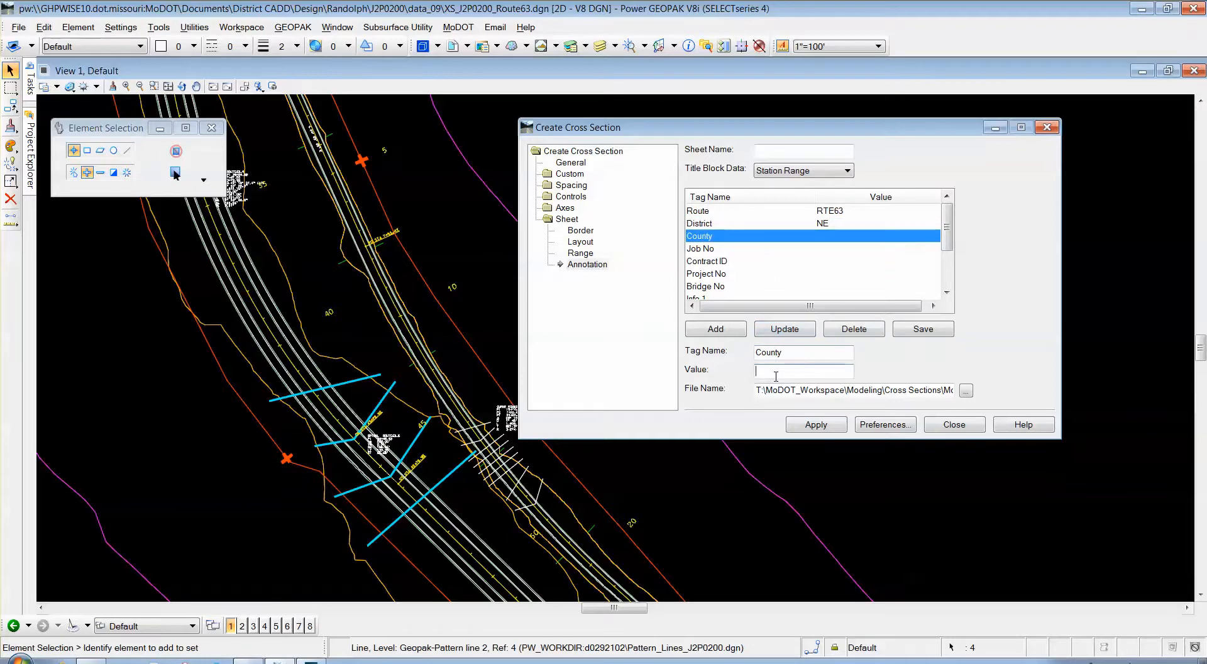
type("RANDOLPH")
left_click(785, 329)
left_click(782, 372)
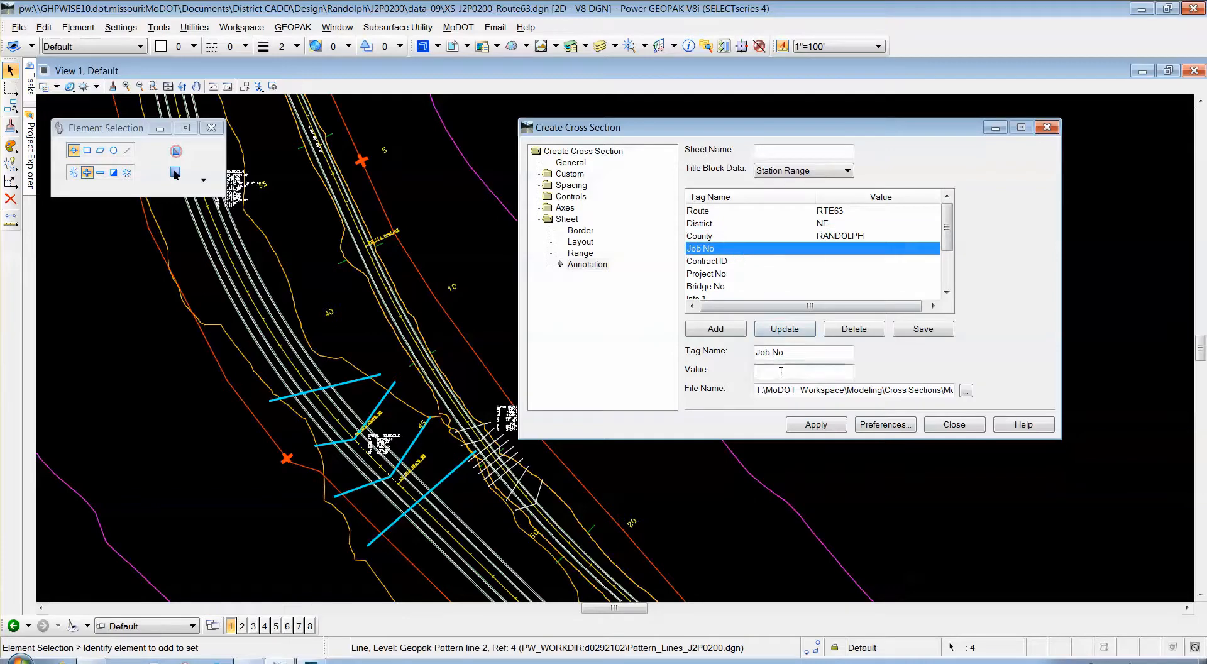
type("J")
type("2P0200")
left_click(779, 331)
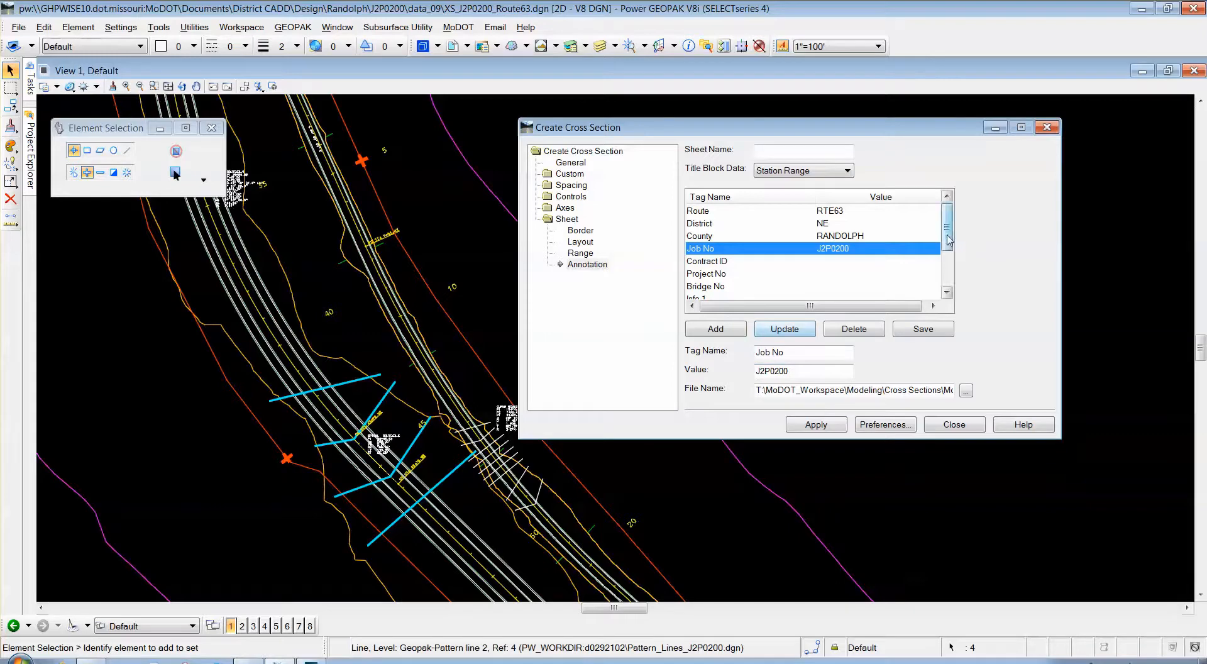
Set Info 1 to EARTHWORK and Info 2 to ROUTE 63, then generate the sheets.
left_click_drag(948, 240, 947, 274)
left_click(803, 237)
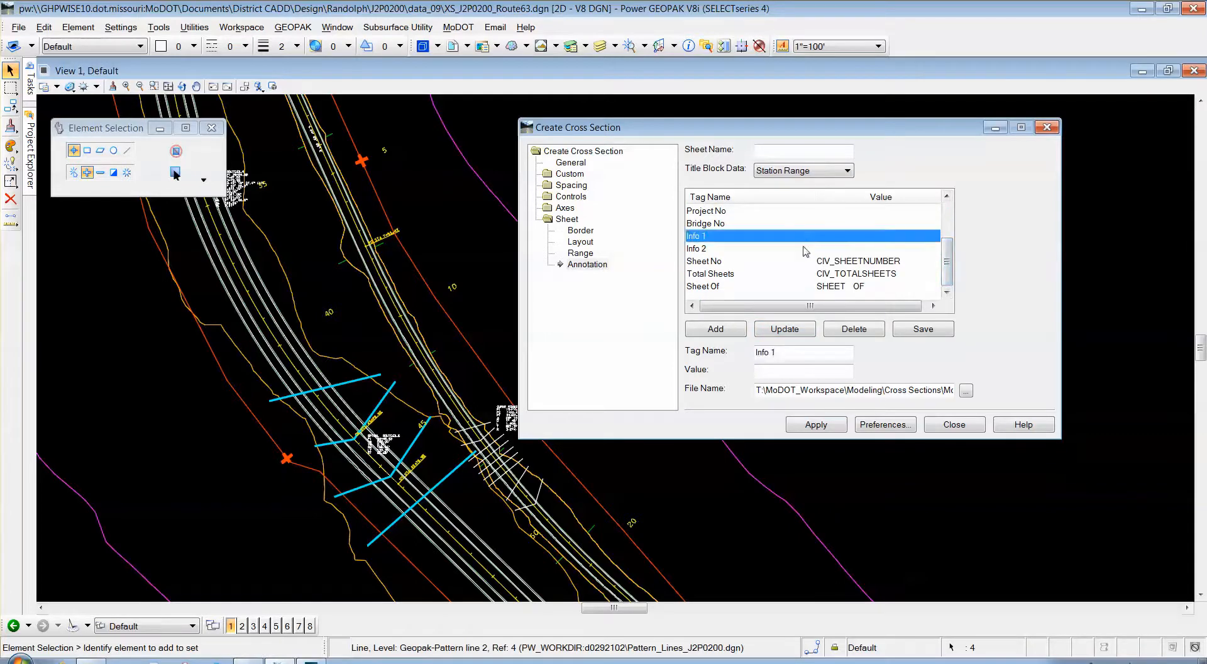
left_click(782, 374)
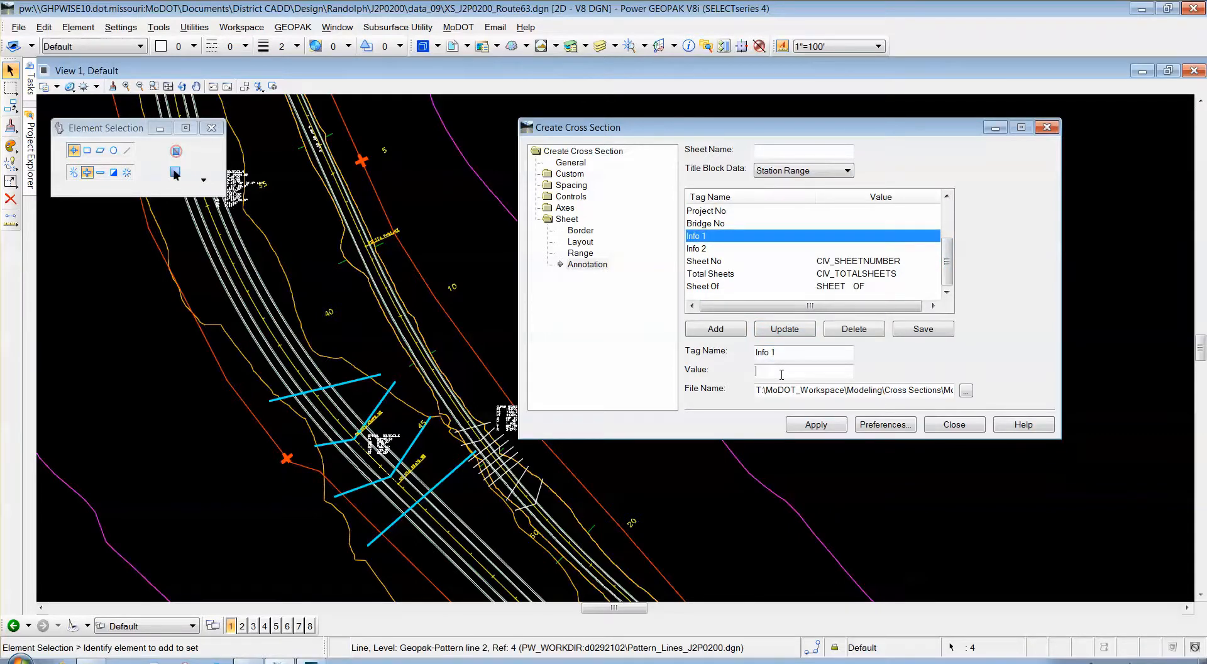
type("C")
type("ARTHWORK")
left_click(786, 330)
left_click(709, 249)
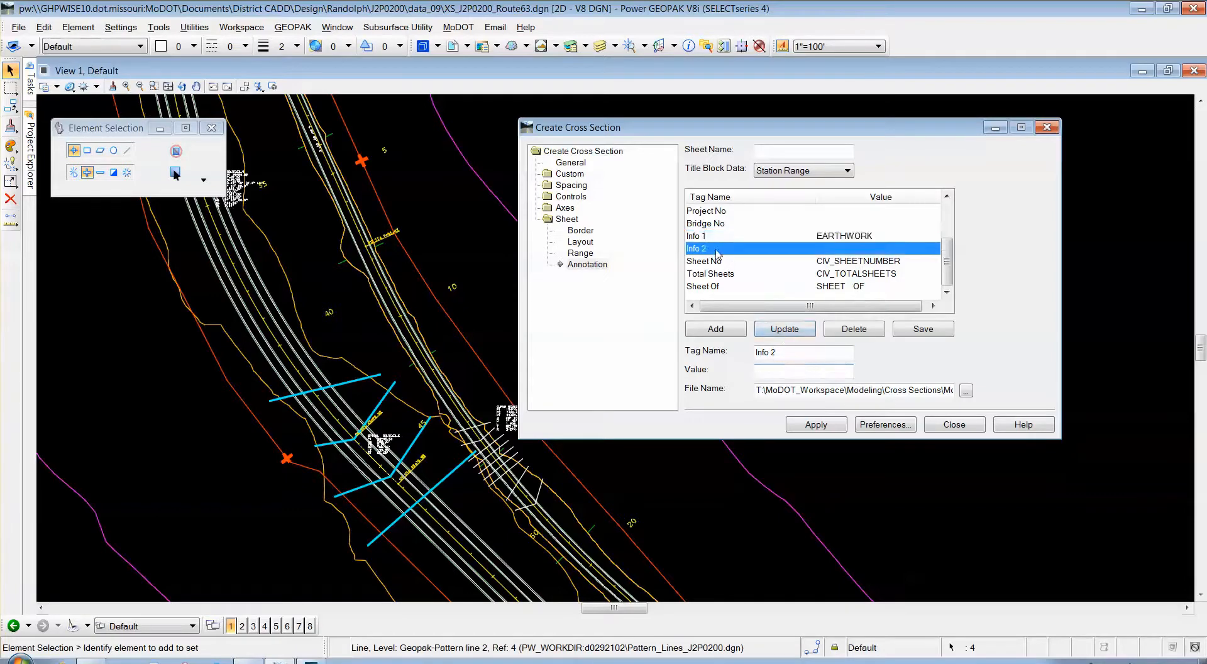
left_click(801, 372)
type("Ro")
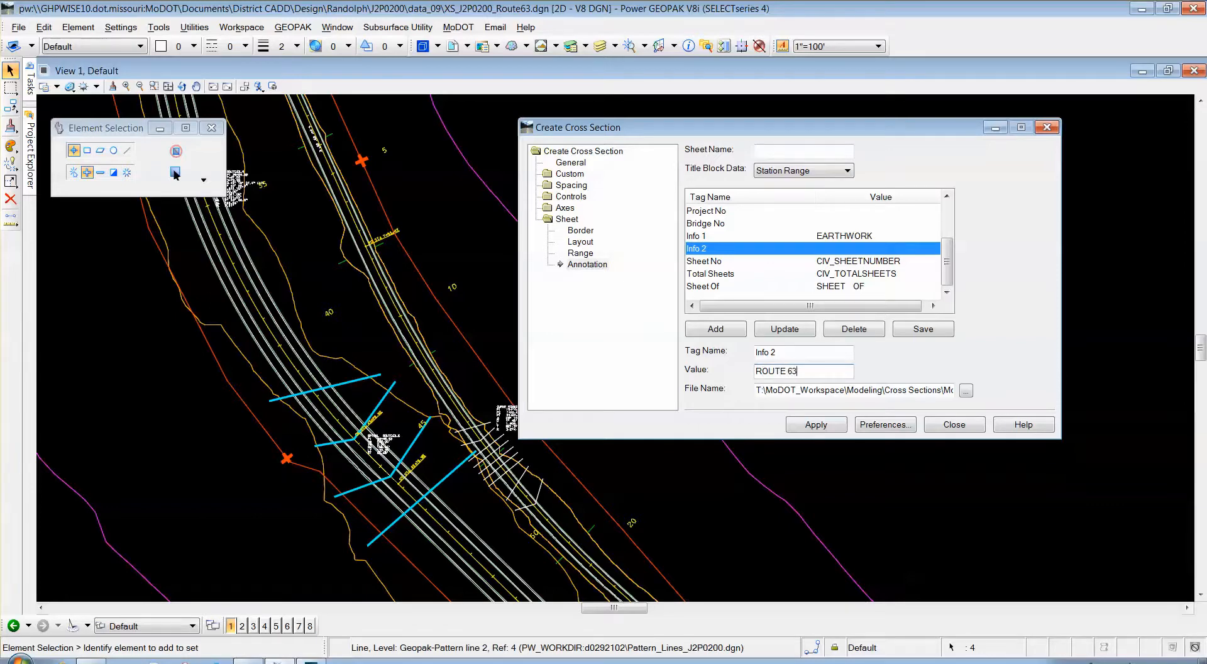
left_click(811, 428)
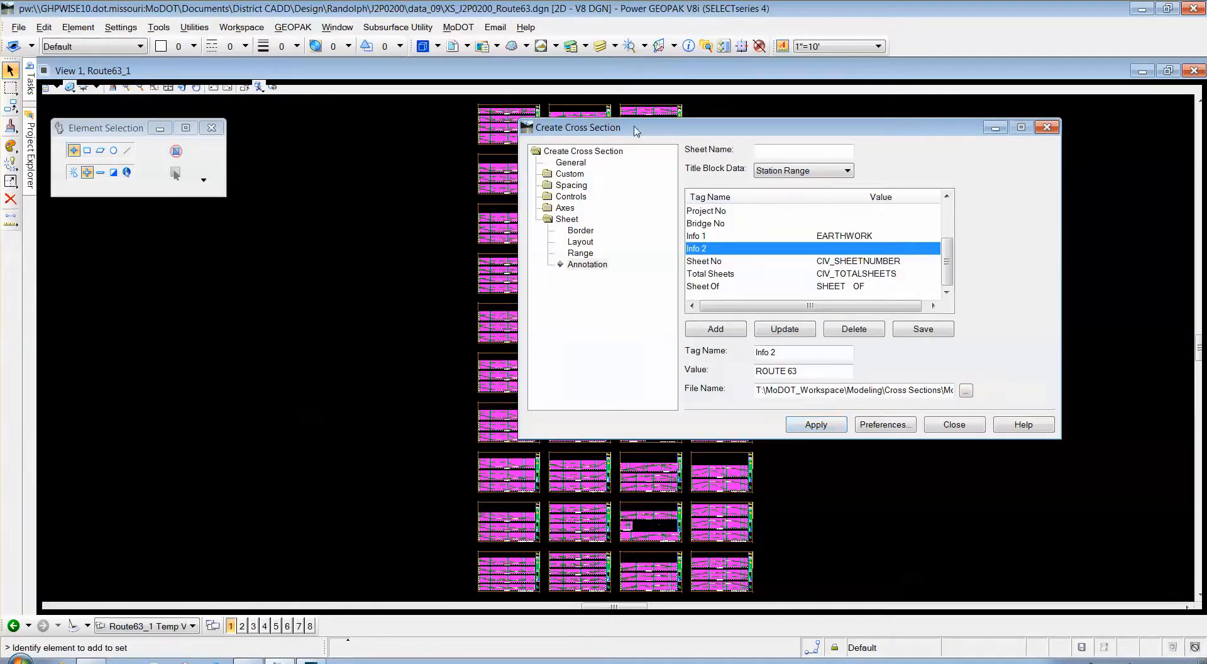
Turn off the XS-Minor and XS-Major Grid Lines levels in Level Display.
left_click_drag(628, 128, 919, 187)
scroll(508, 323, "up", 2)
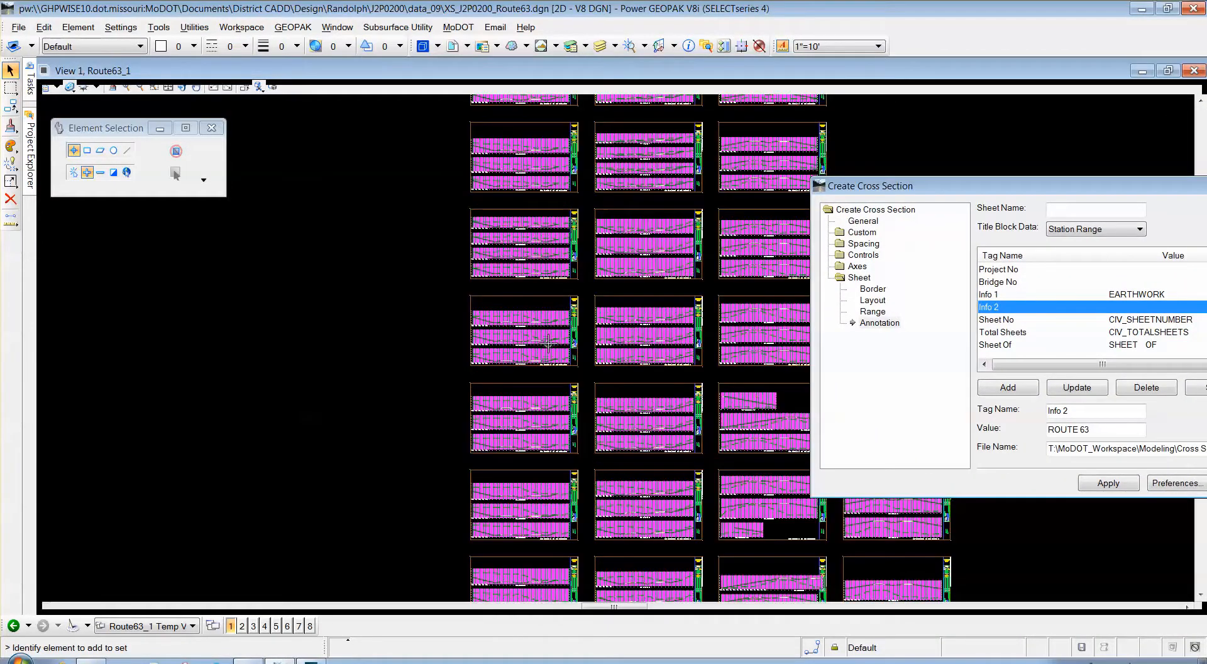
left_click(610, 53)
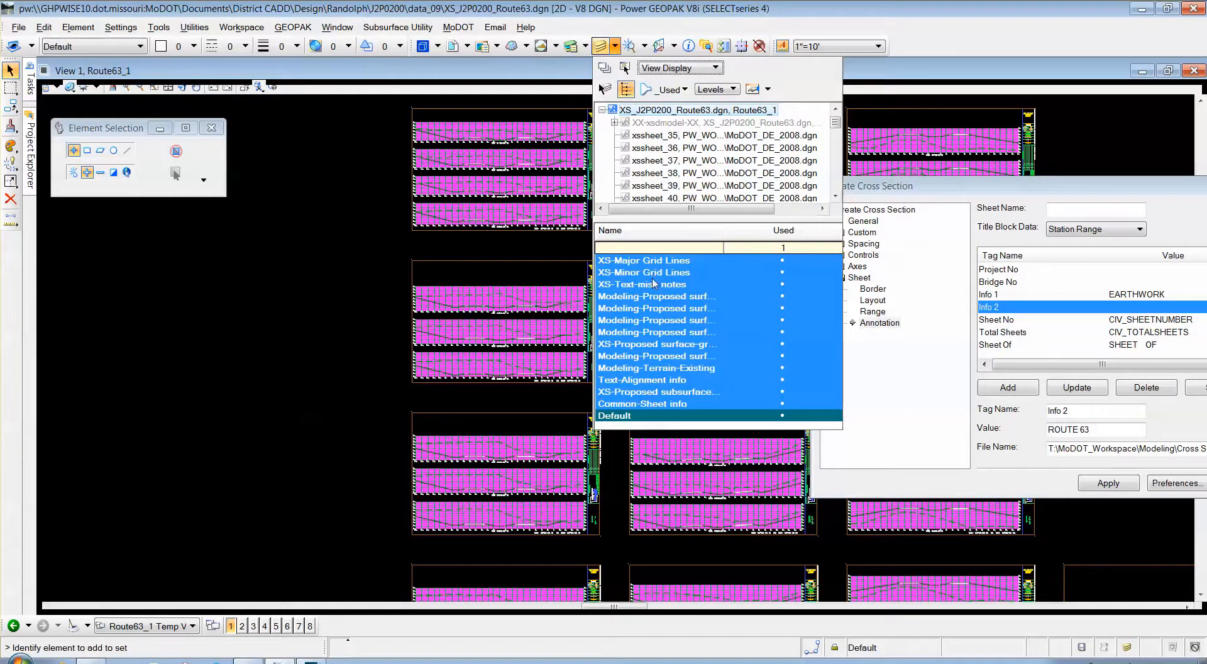
left_click(653, 271)
left_click(652, 260)
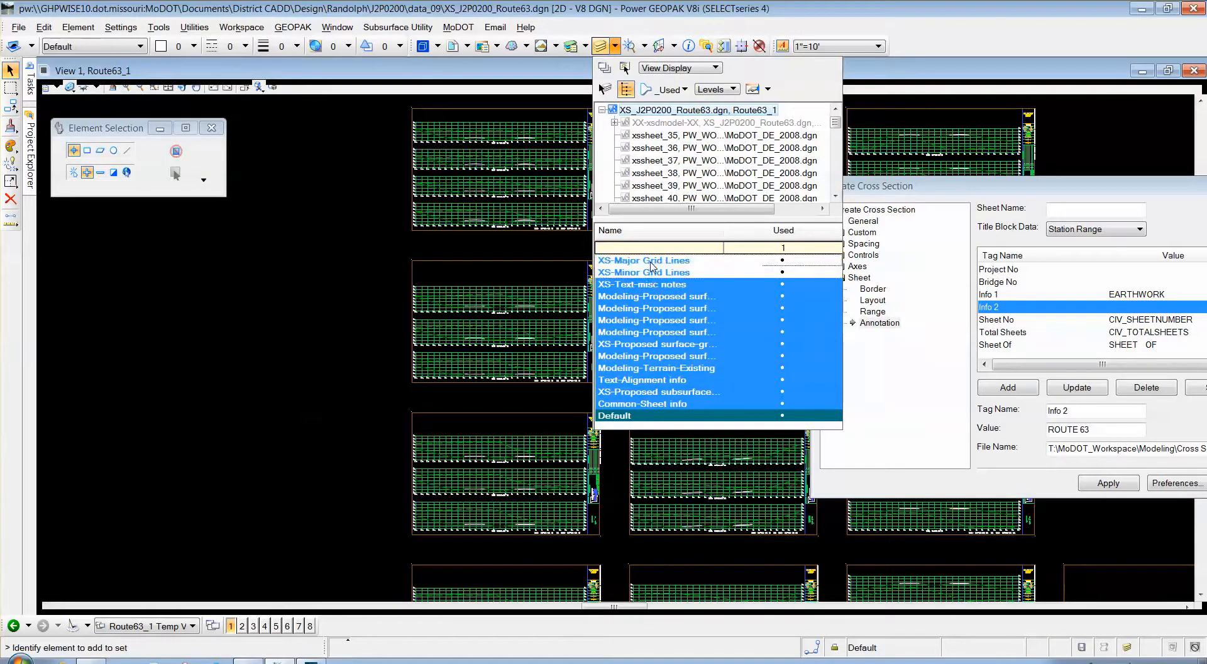
left_click(303, 235)
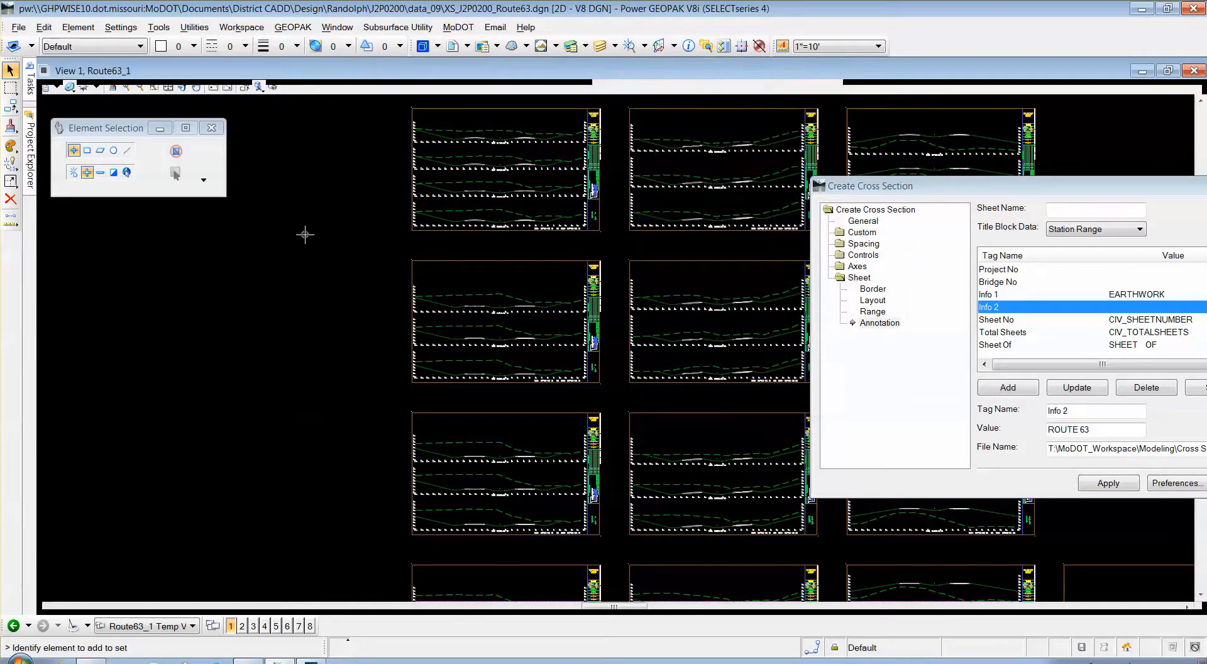
Zoom into a cross section and open the End-Area Volumes tool from Corridor Modeling.
left_click_drag(912, 196, 707, 166)
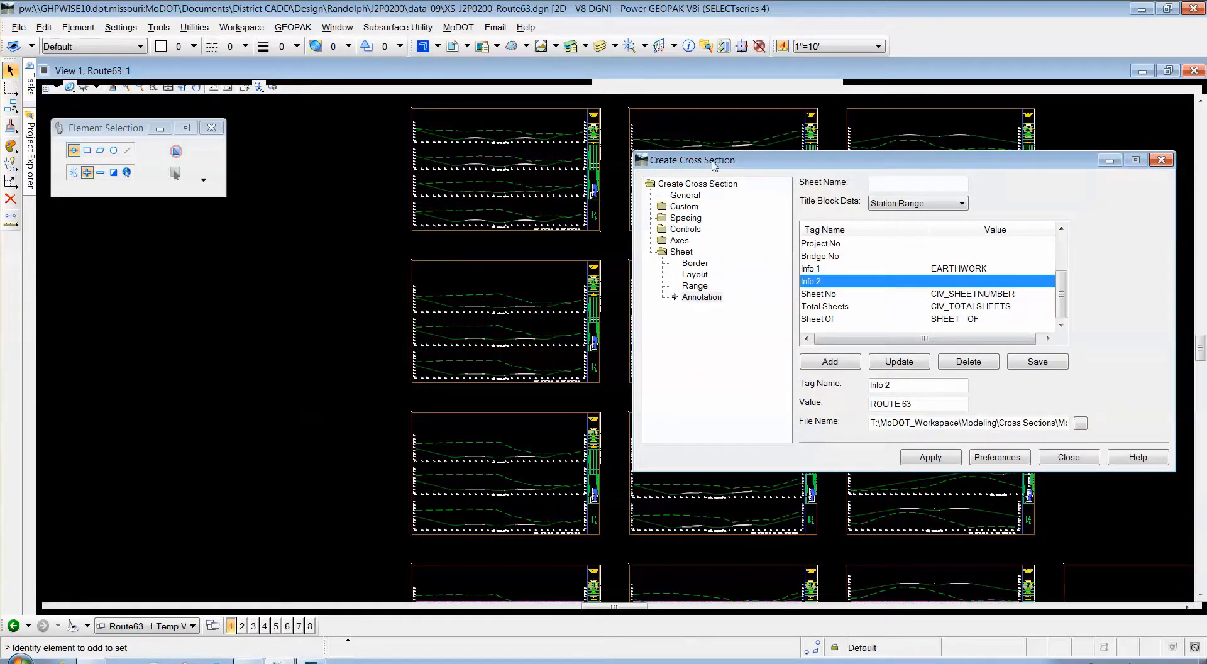
scroll(508, 313, "up", 3)
scroll(259, 280, "down", 2)
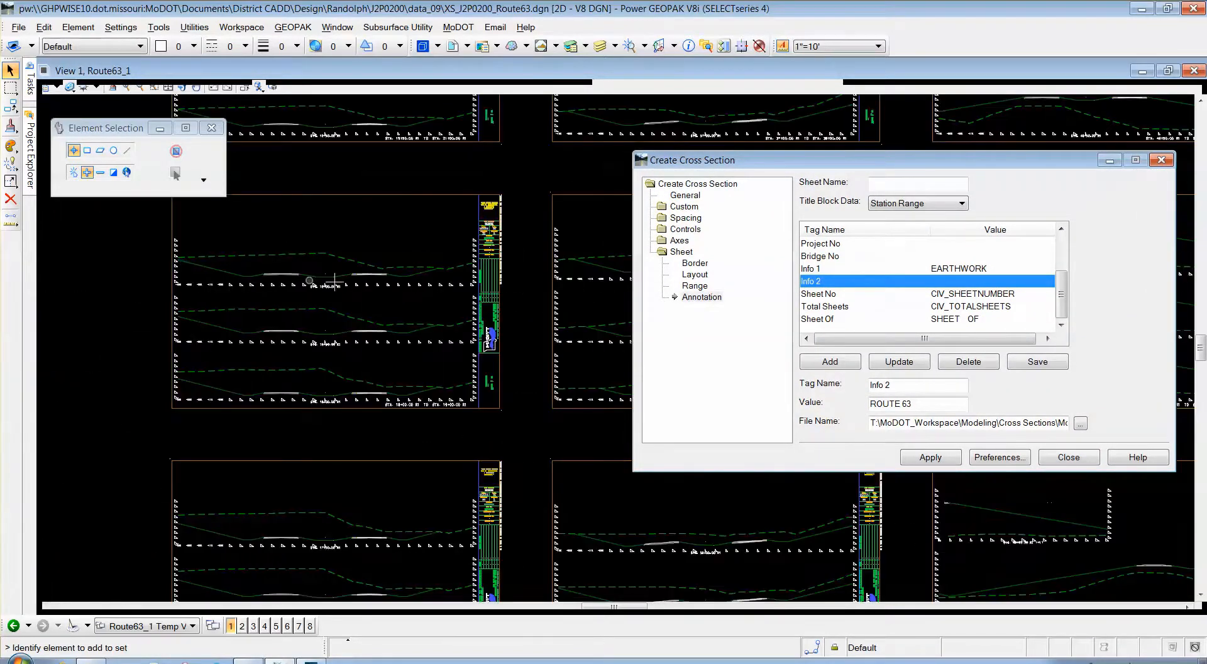
scroll(335, 281, "down", 2)
scroll(484, 279, "up", 4)
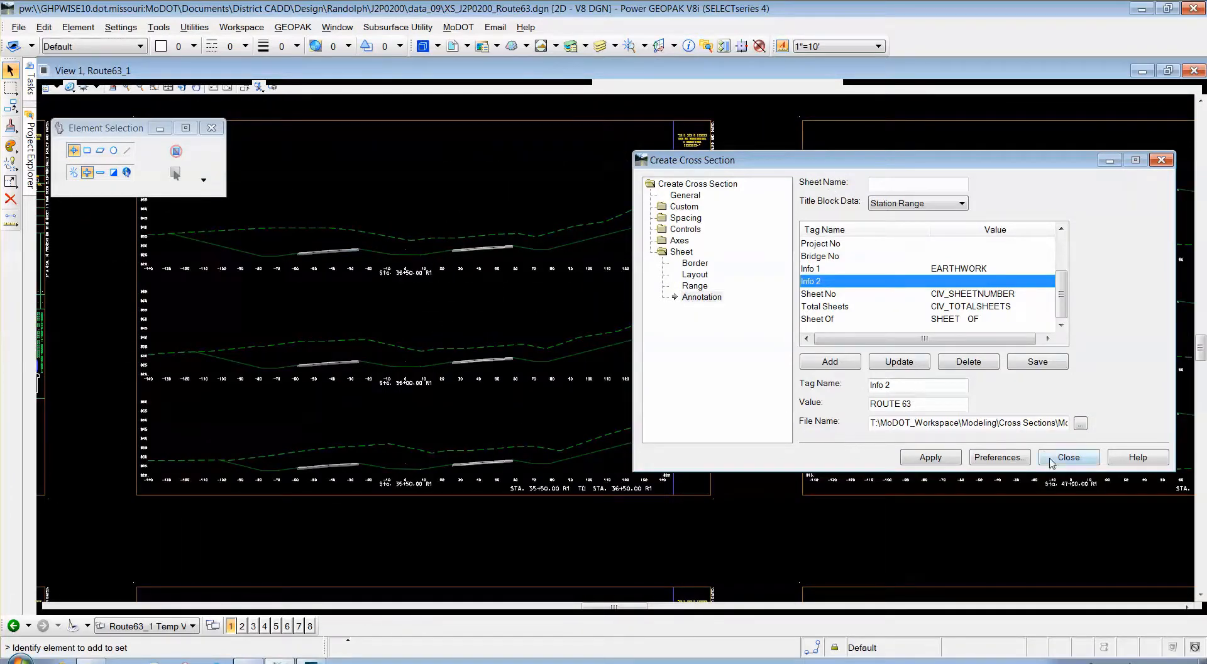
mouse_move(36, 90)
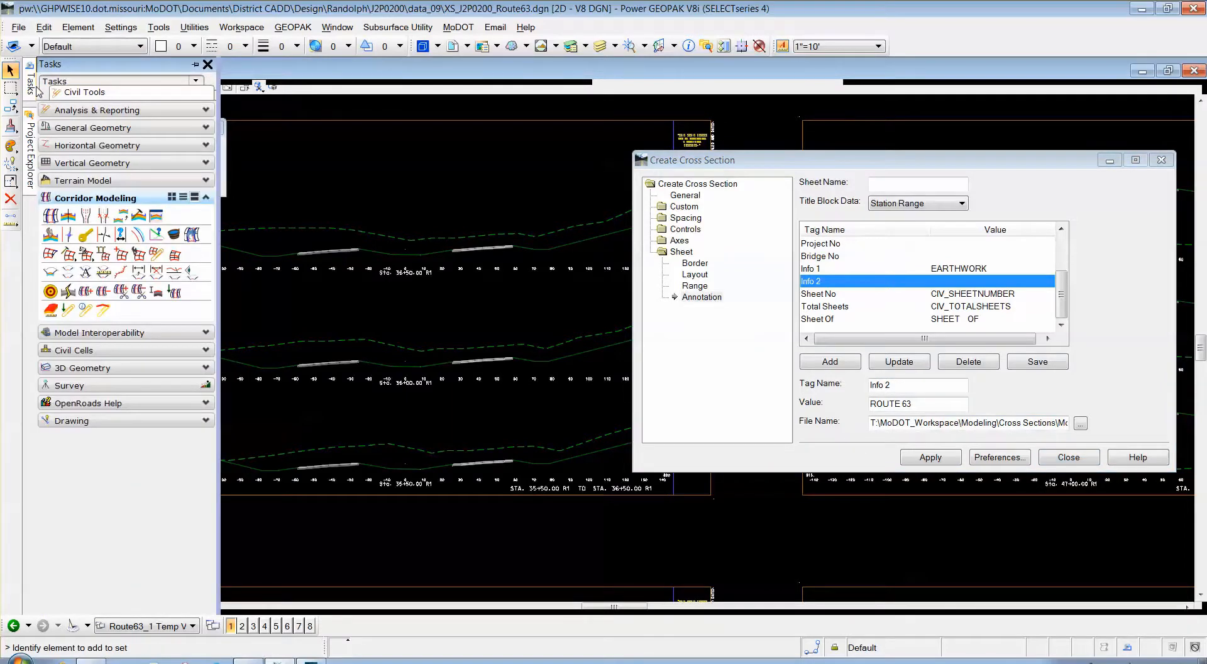
left_click(105, 272)
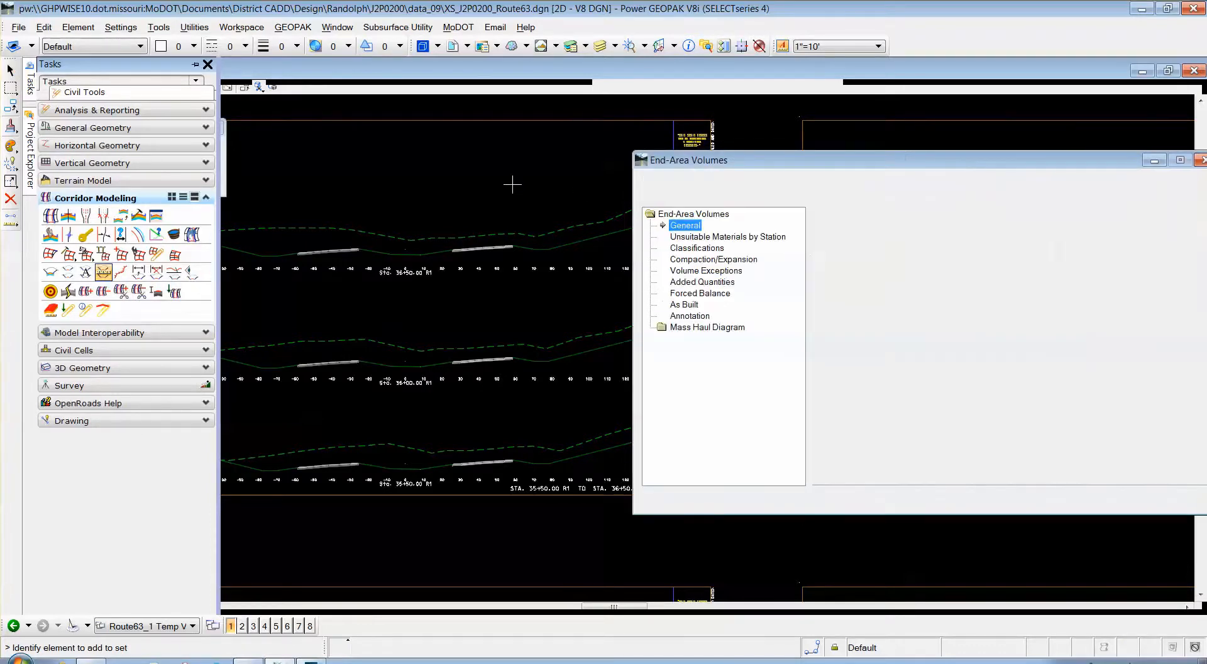
Load the MODOT-Earthwork preference so End-Area Volumes lists J2P0200, Route63 and Road1 surfaces in cubic yards.
left_click_drag(903, 169, 628, 171)
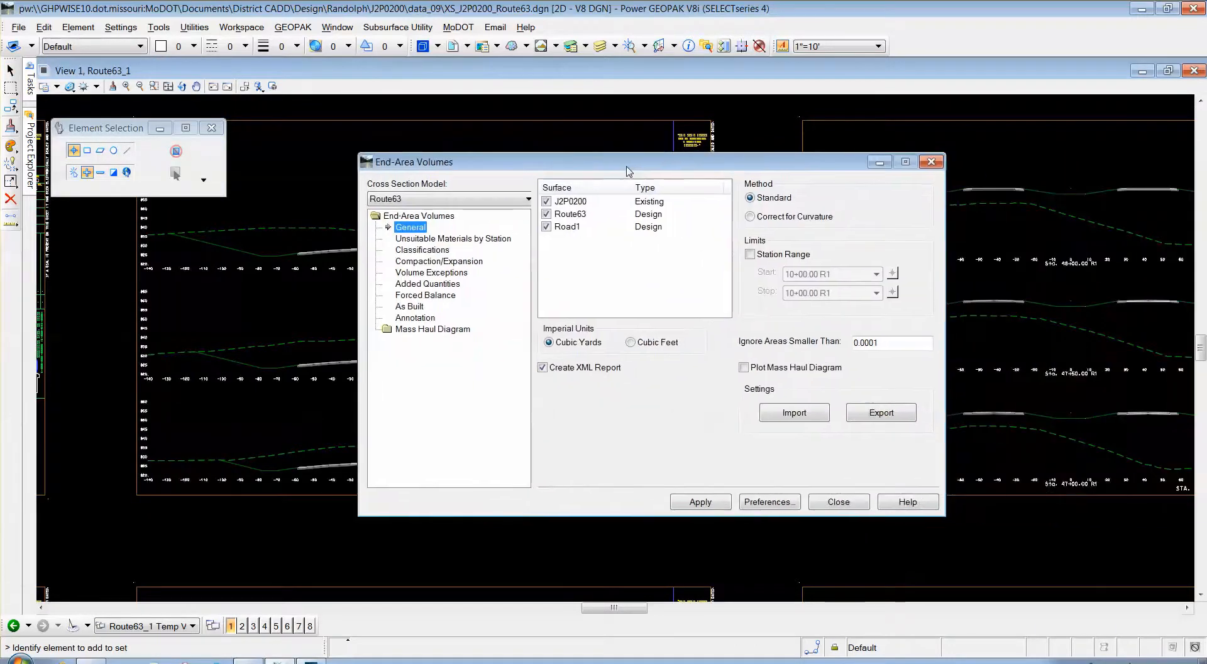
left_click(749, 504)
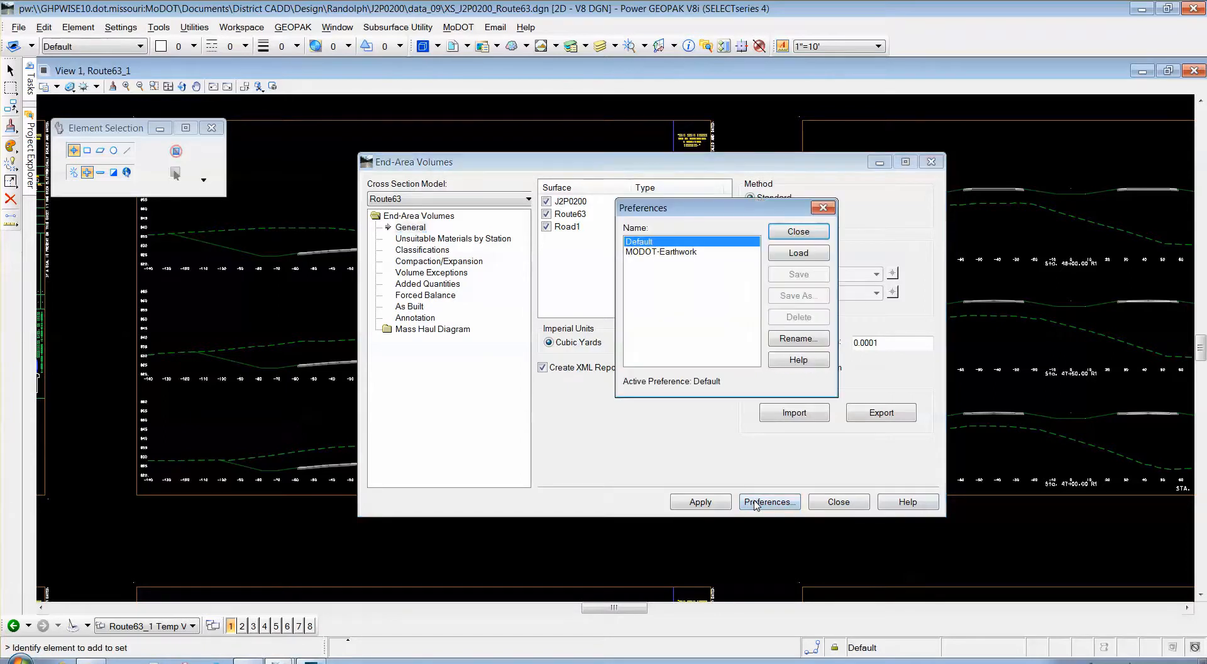
left_click(685, 253)
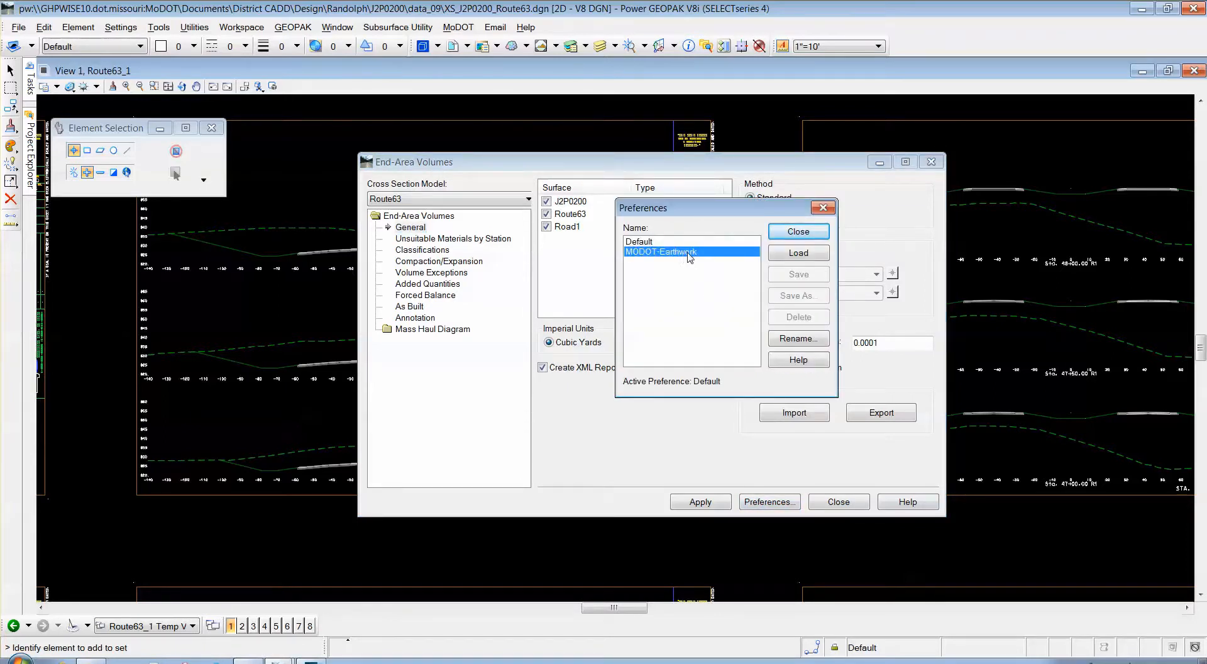
left_click(796, 254)
left_click(797, 232)
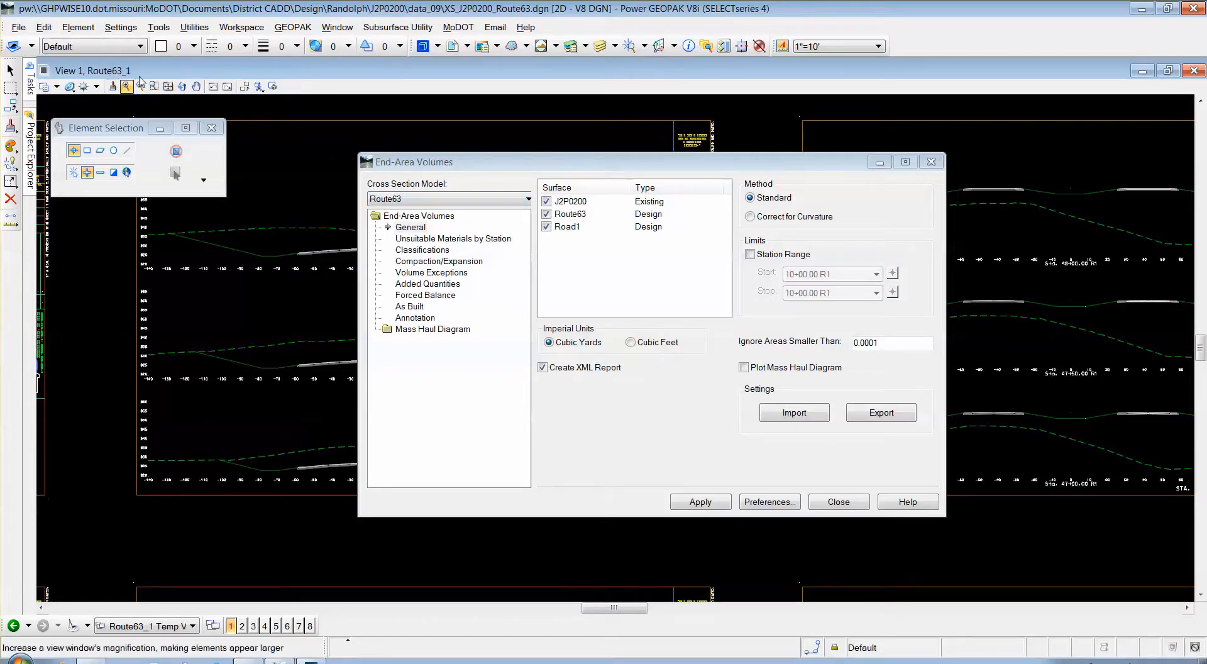
left_click_drag(462, 165, 369, 124)
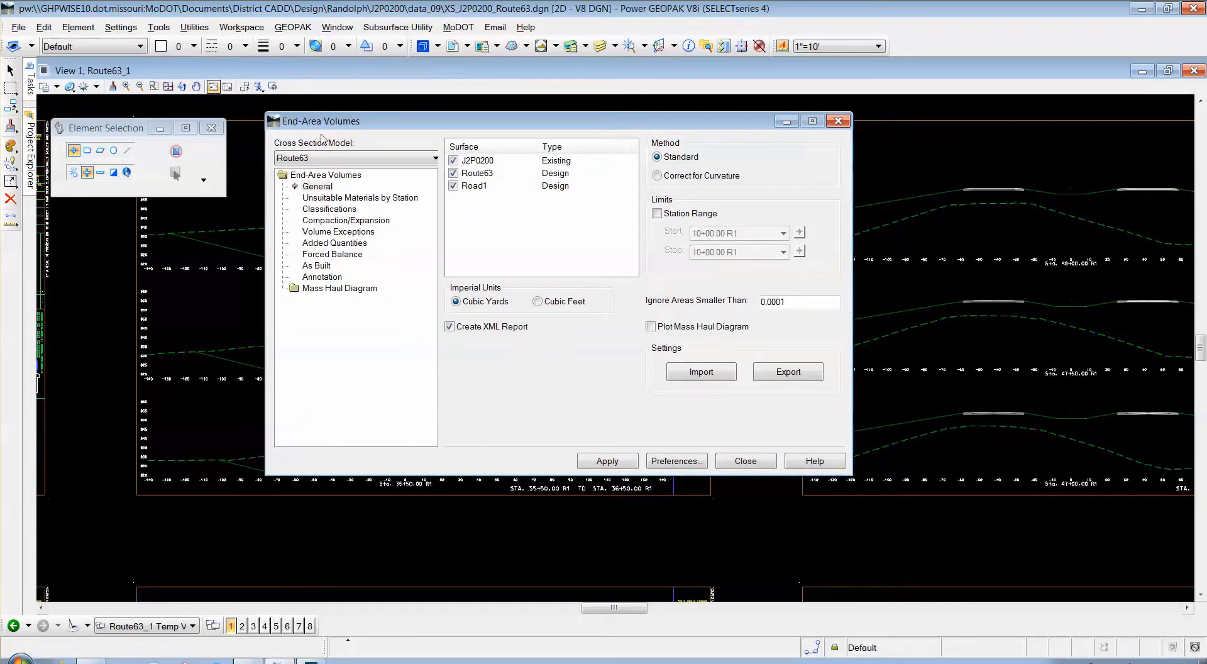
left_click_drag(362, 124, 423, 130)
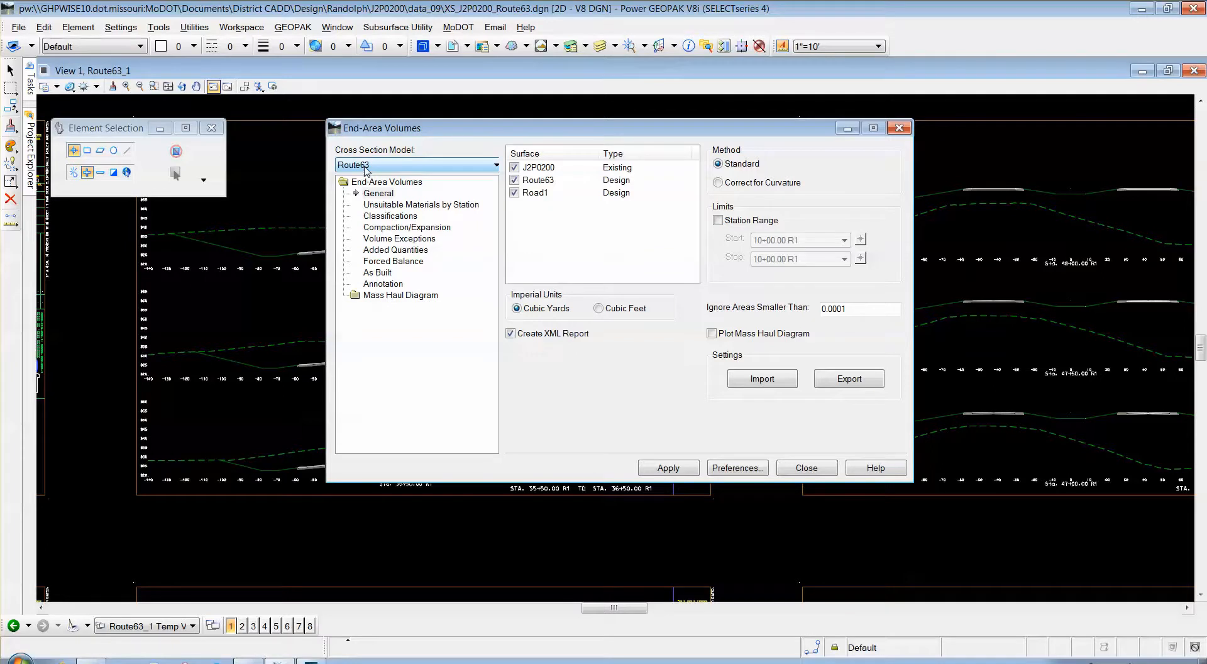
Choose Route63_1 as the cross-section model and uncheck the Road1 surface.
left_click(399, 166)
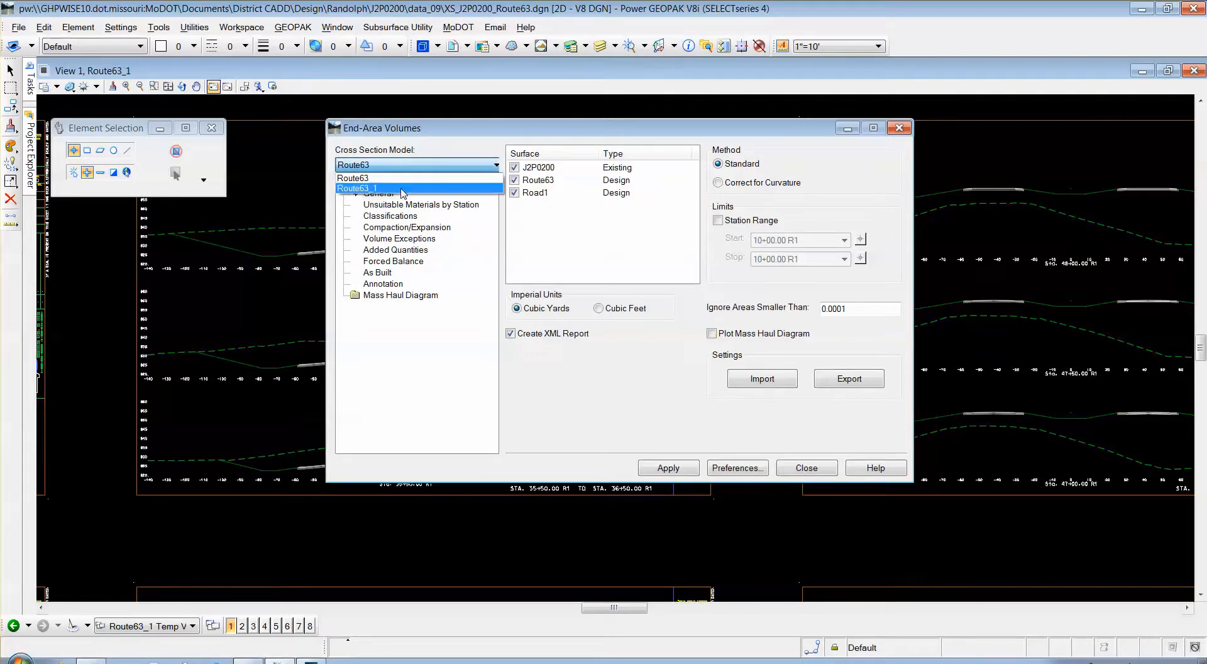
left_click(402, 188)
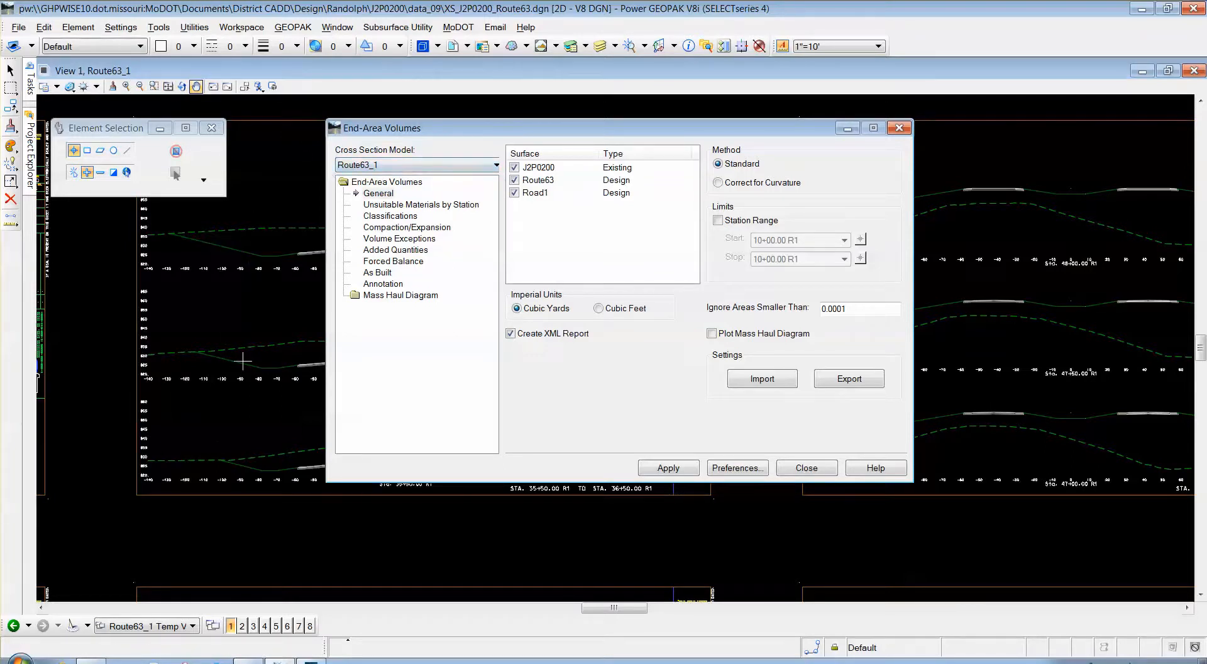
mouse_move(518, 136)
left_mouse_down()
mouse_move(644, 136)
mouse_move(511, 152)
left_mouse_up()
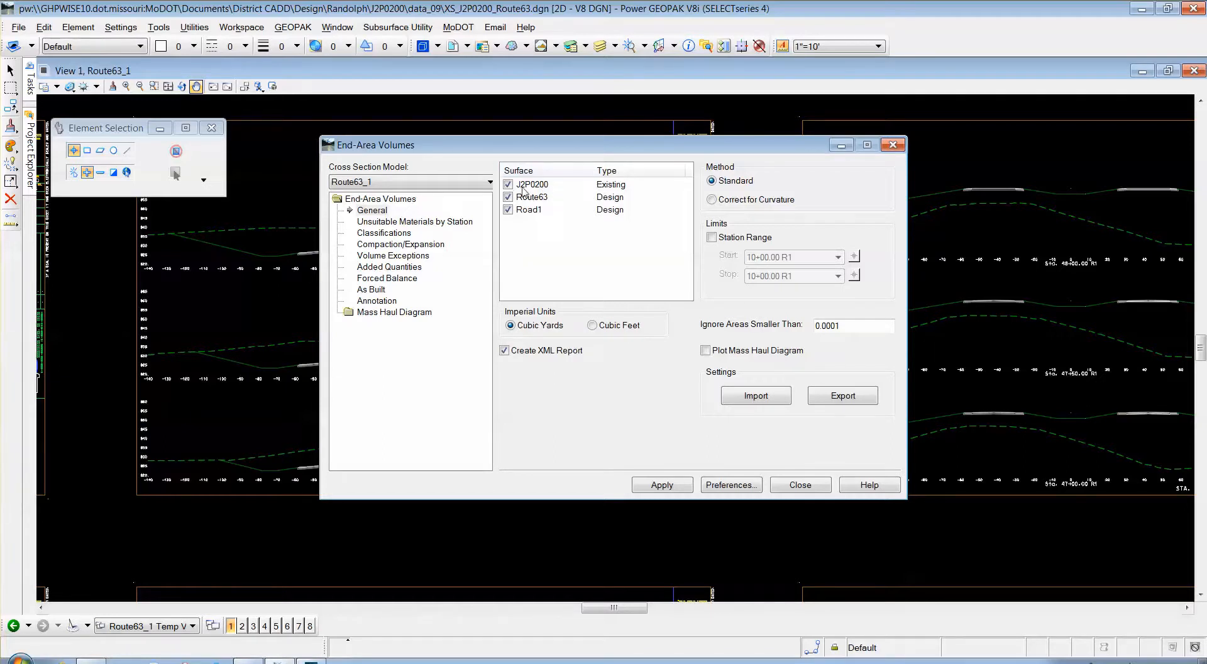
left_click(508, 210)
left_click_drag(566, 153, 607, 153)
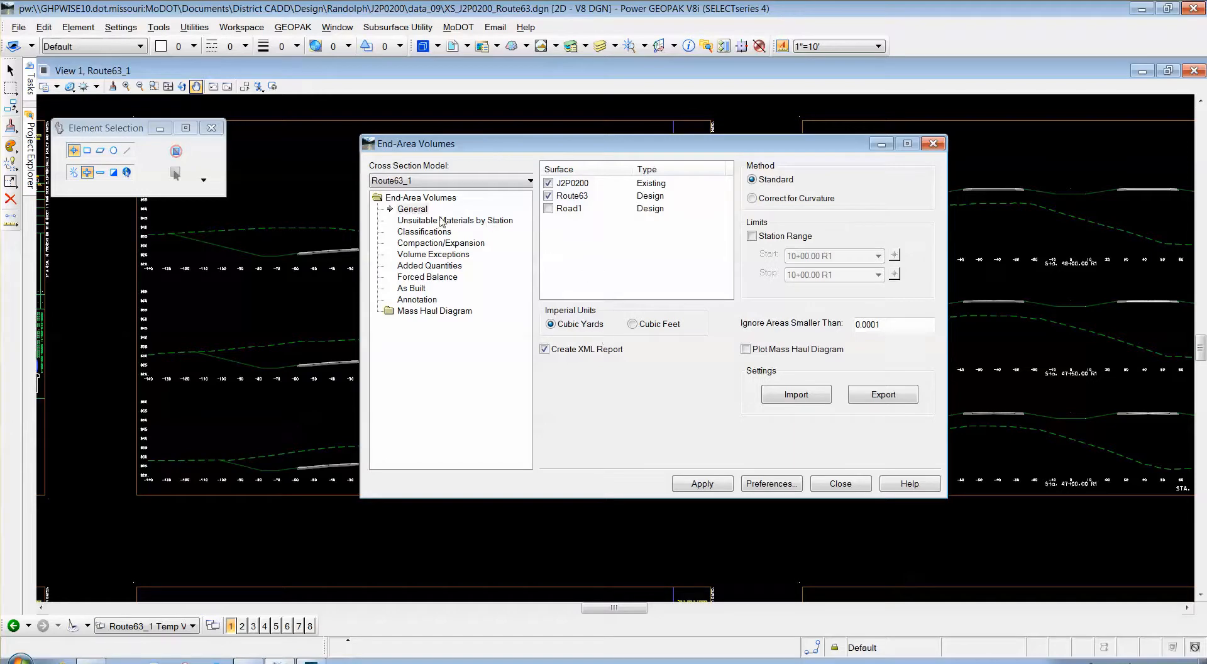
Classify the Route63 components as Designed, including XS_Ground_Proposed, and apply to compute Route63_1 volumes.
left_click(412, 232)
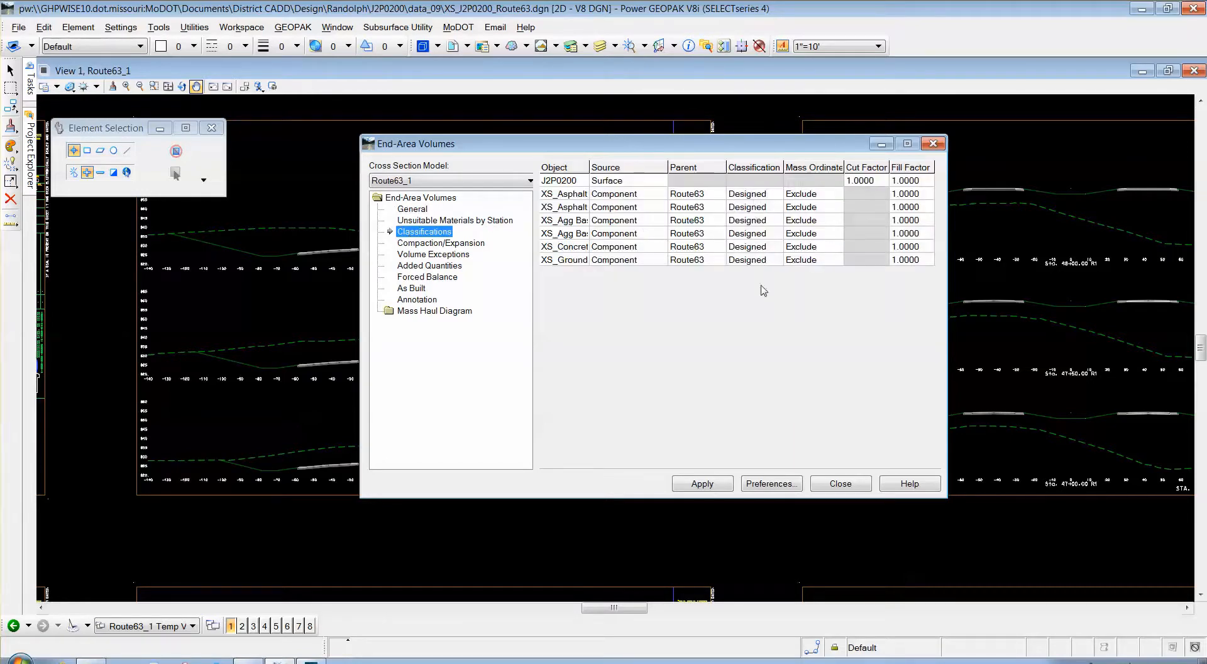
left_click_drag(750, 150, 726, 152)
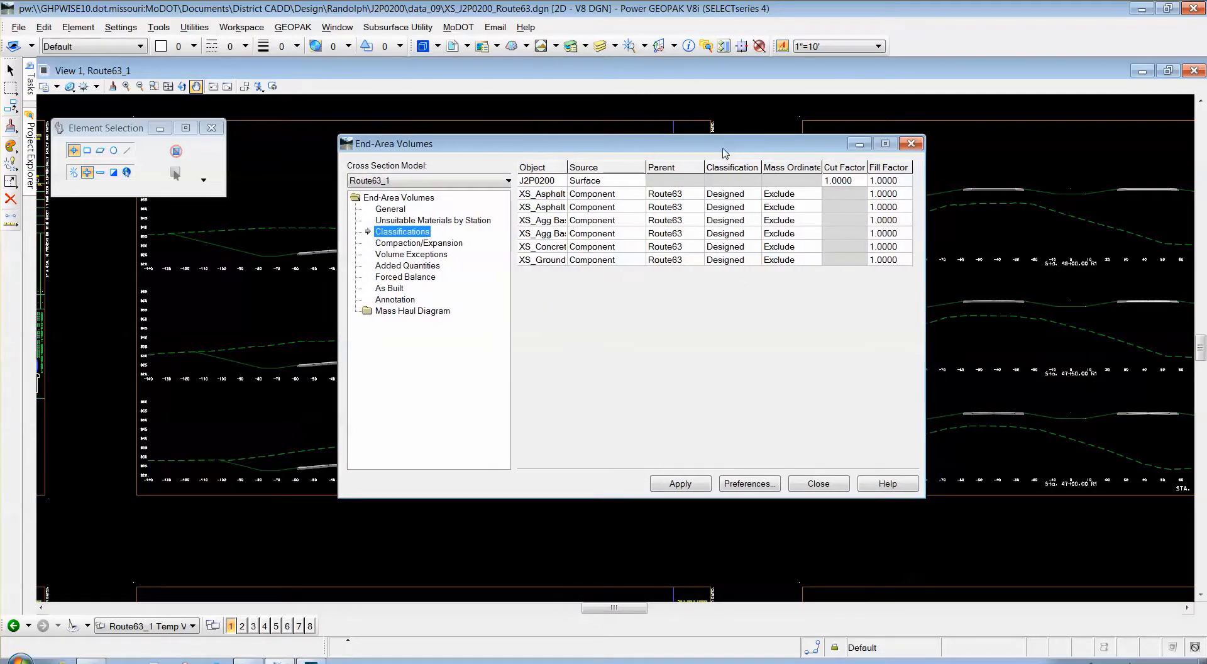
left_click_drag(534, 152, 639, 166)
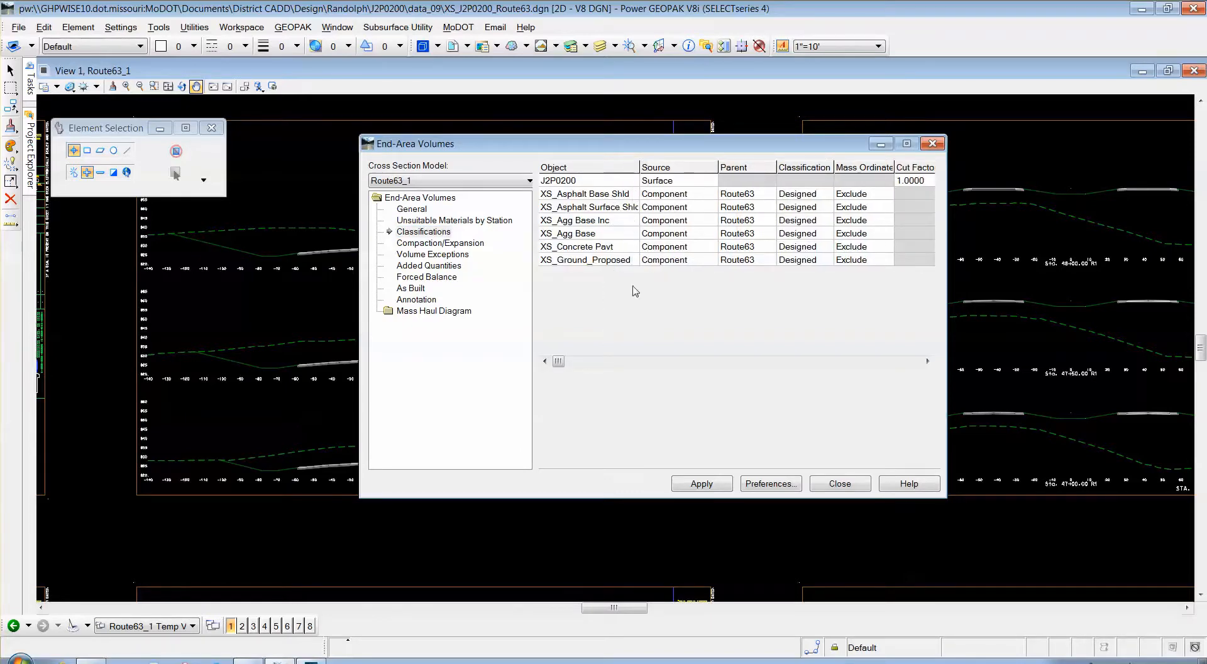
left_click(817, 194)
left_click(828, 195)
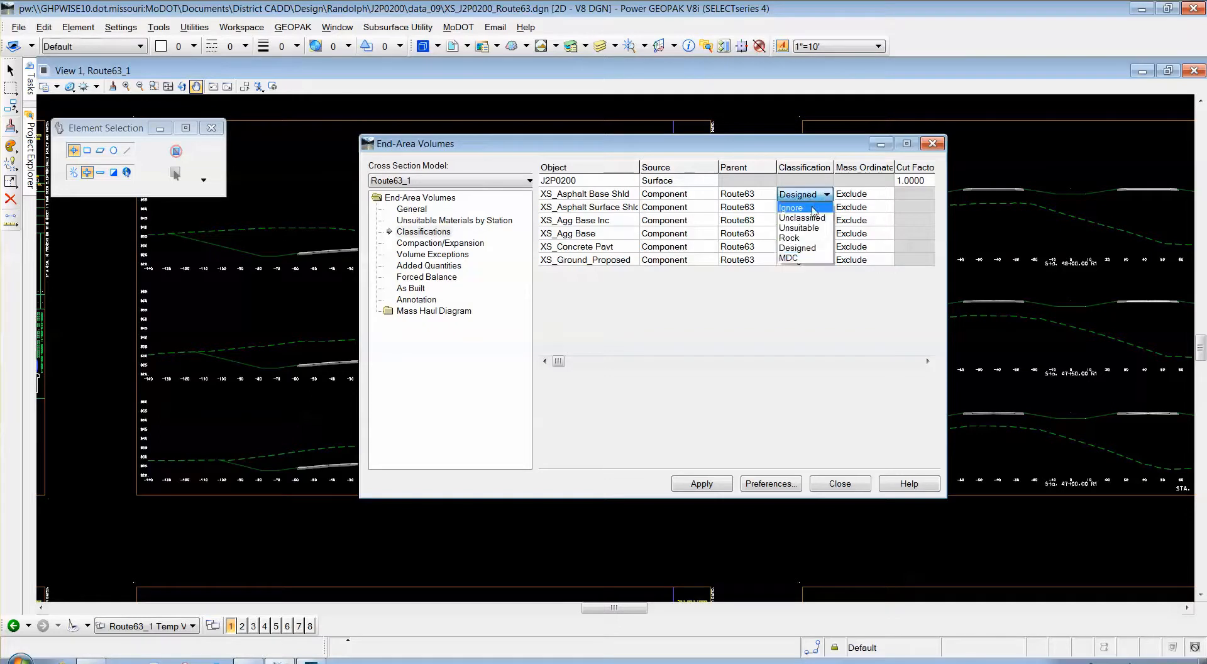
left_click(826, 194)
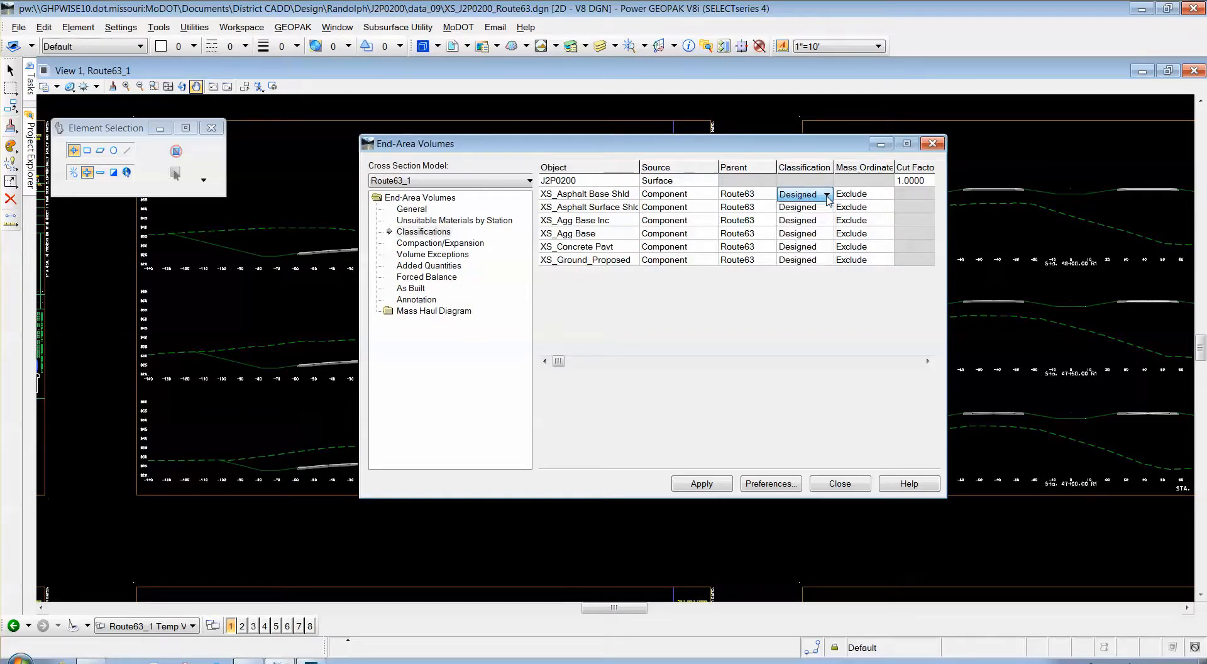
left_click(813, 314)
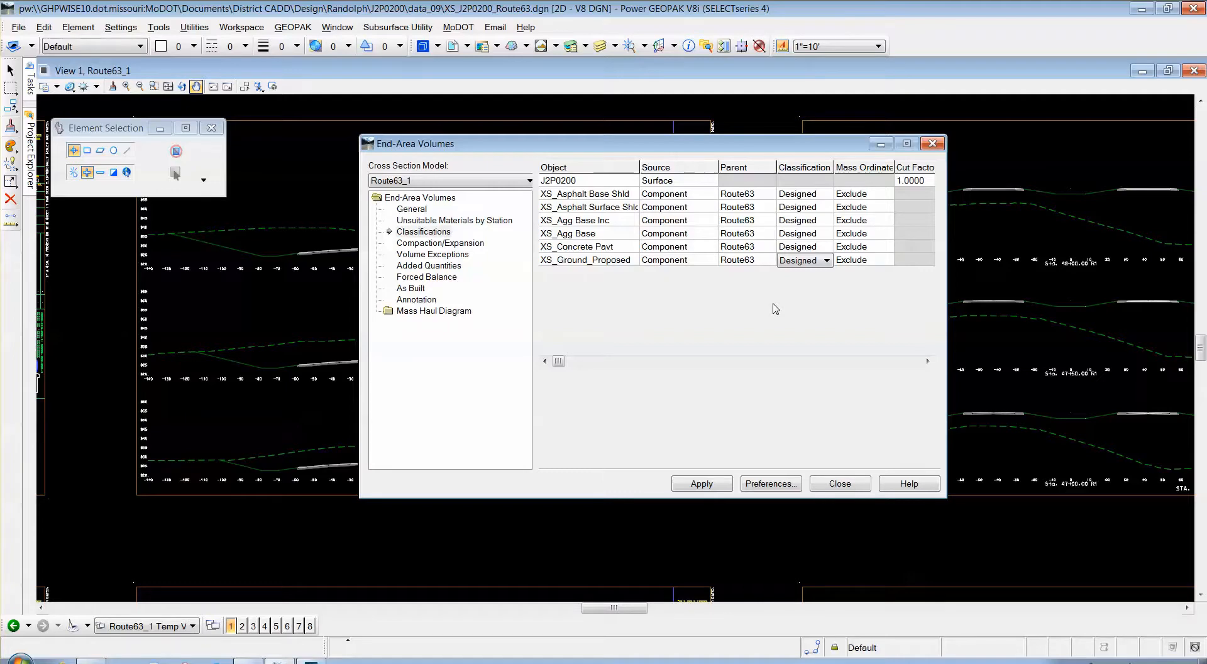
left_click(696, 484)
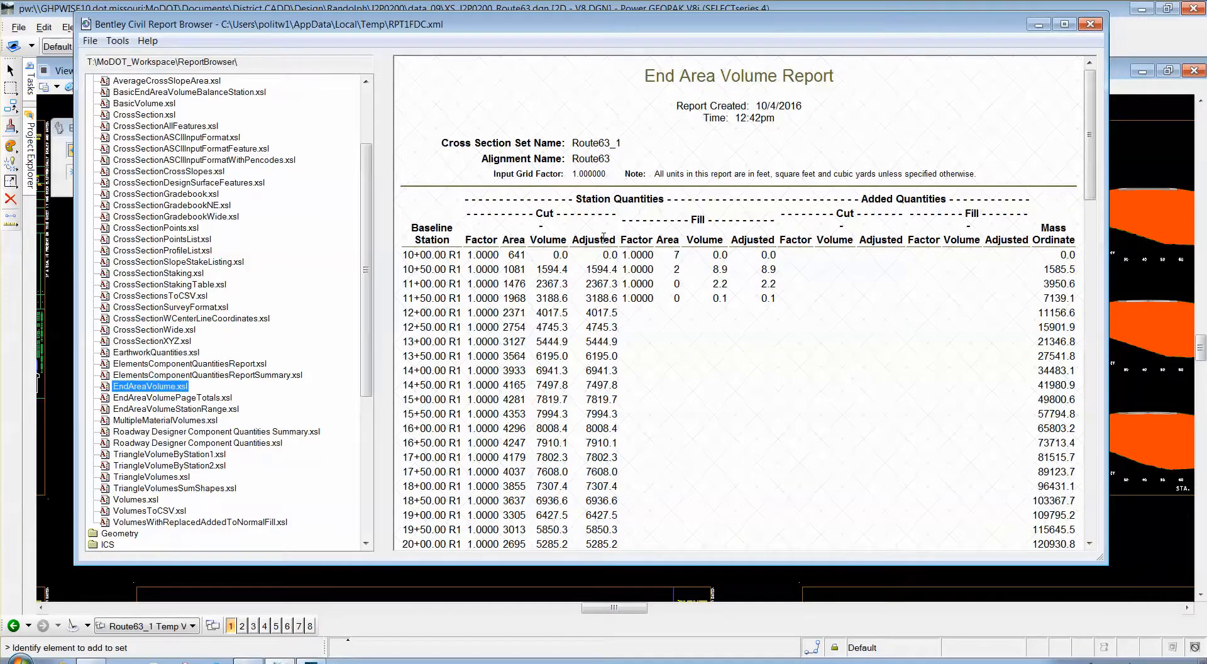
Shift the Report Browser showing the Route63_1 End Area Volume Report slightly.
left_click_drag(353, 29, 362, 36)
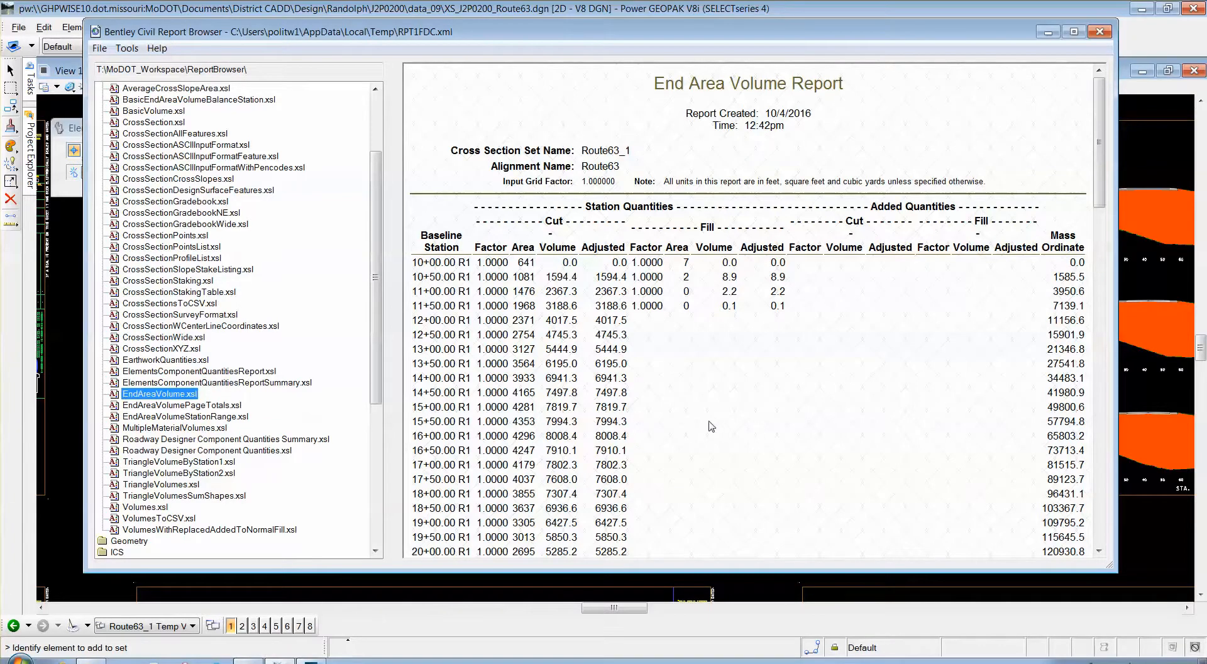
left_click(128, 49)
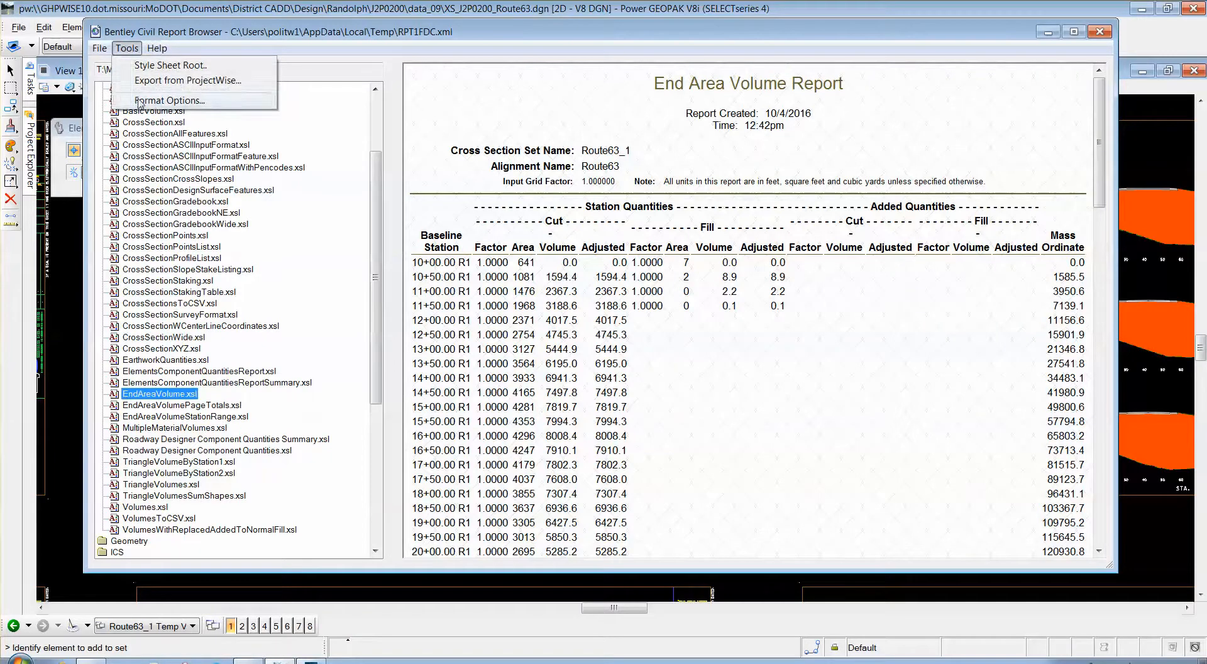
left_click(141, 100)
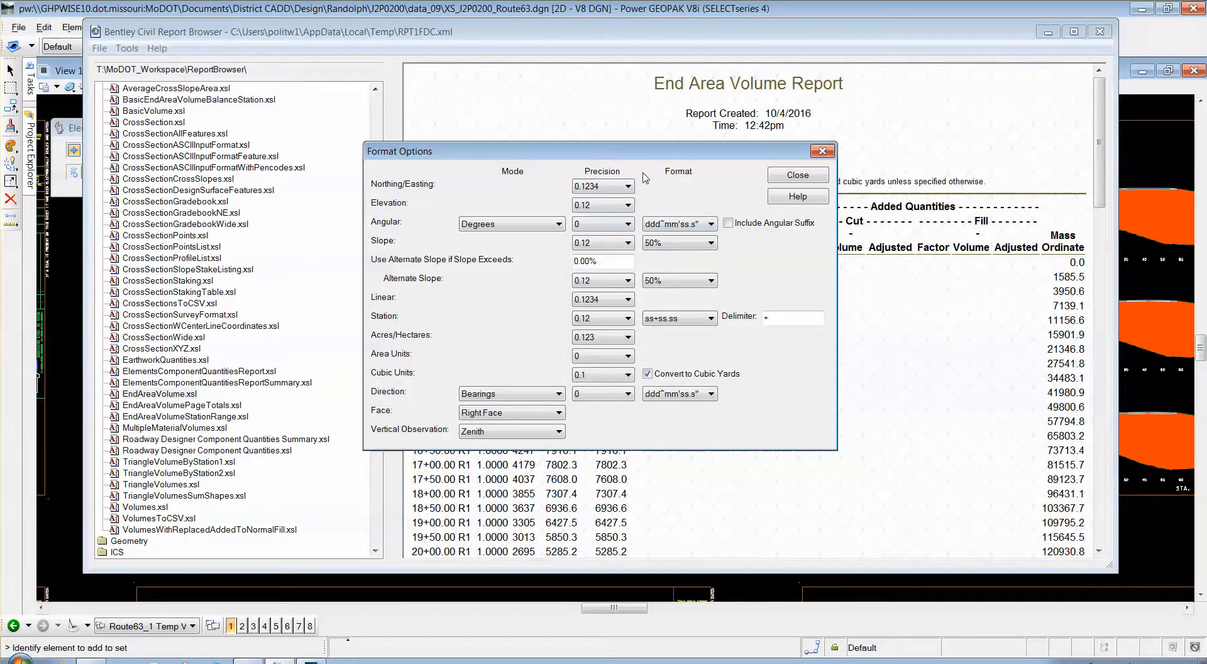
left_click_drag(640, 153, 346, 51)
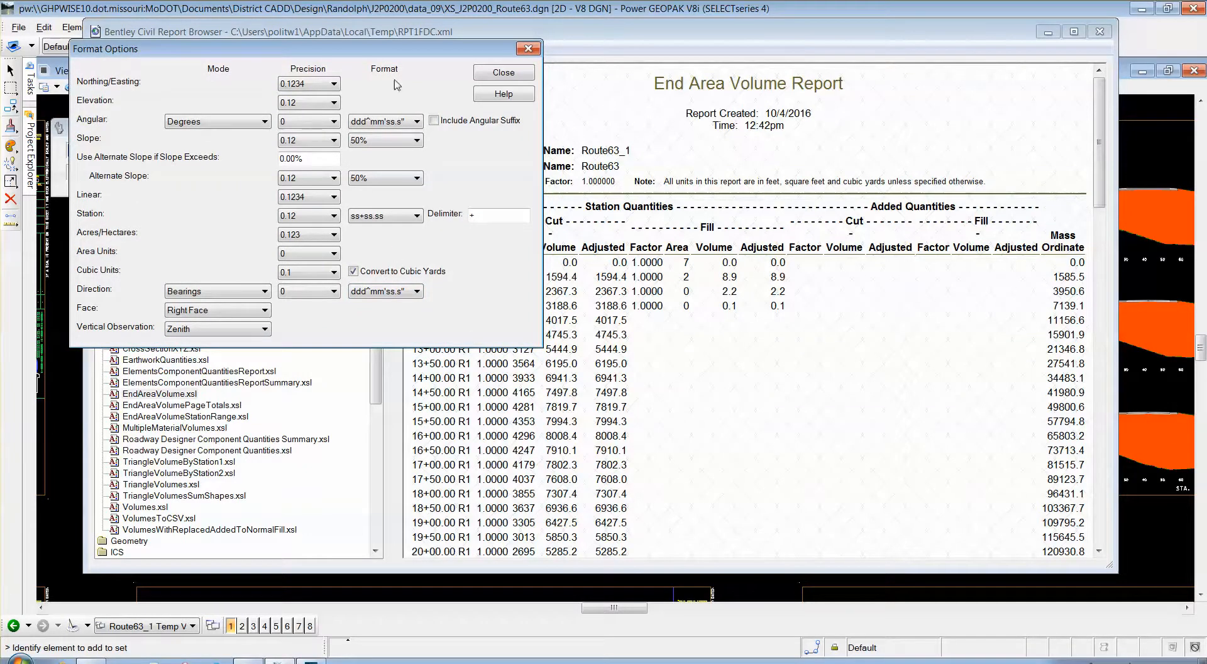
left_click(353, 271)
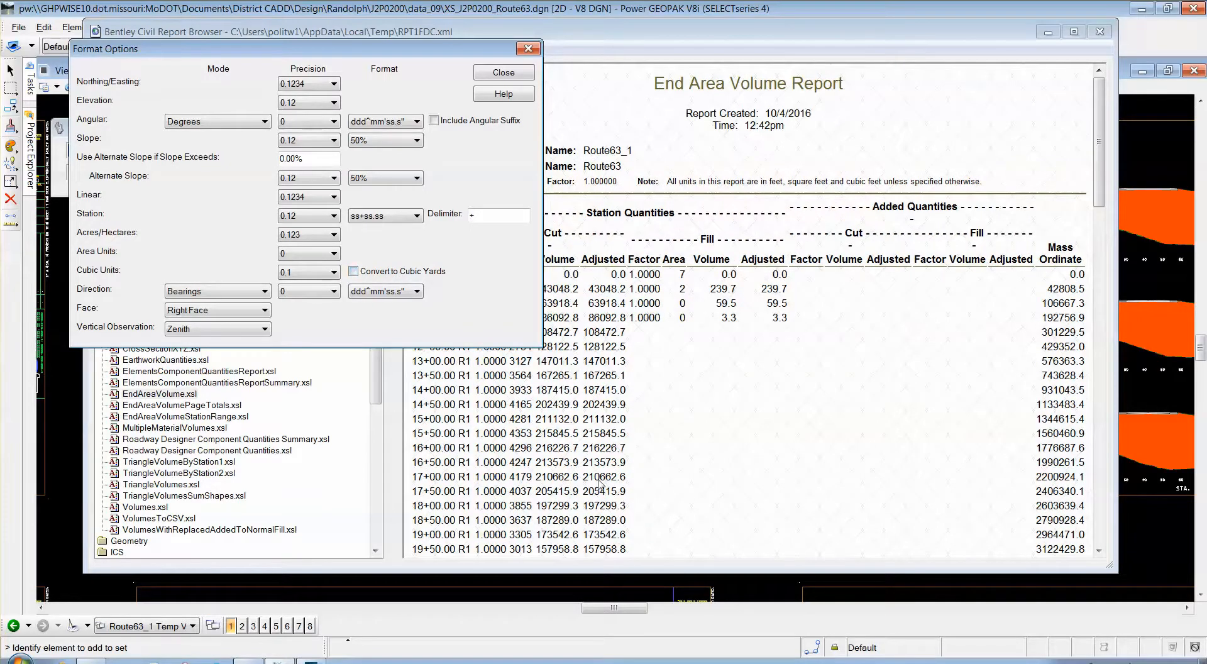
left_click(353, 272)
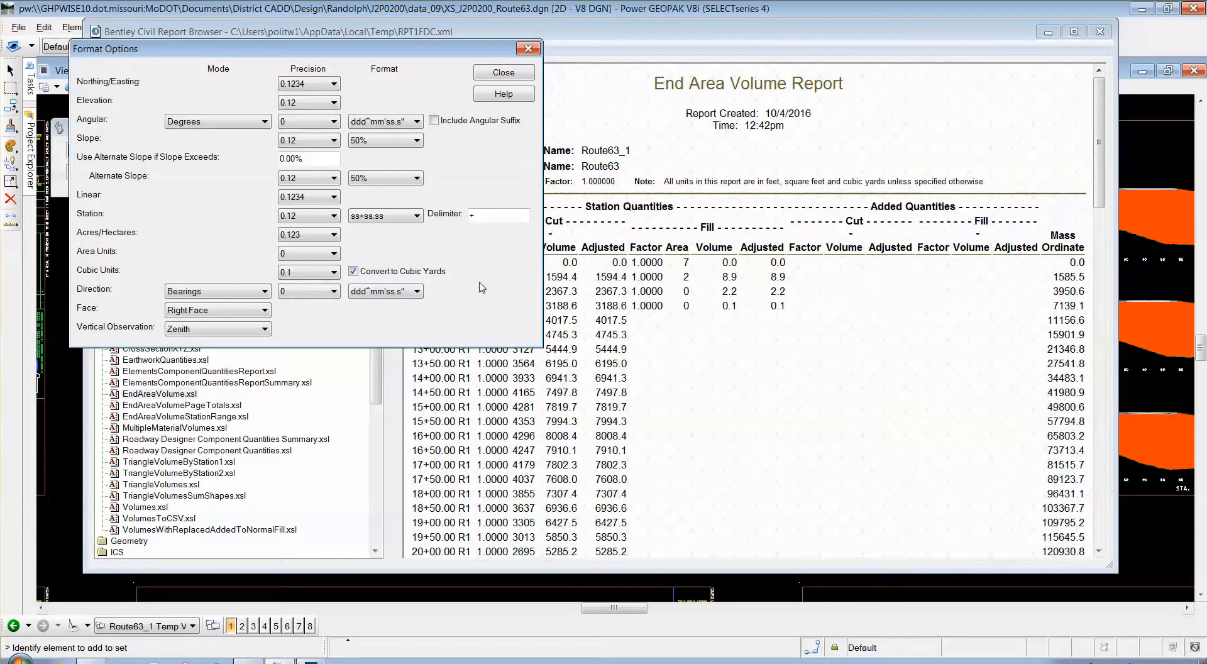
left_click(418, 216)
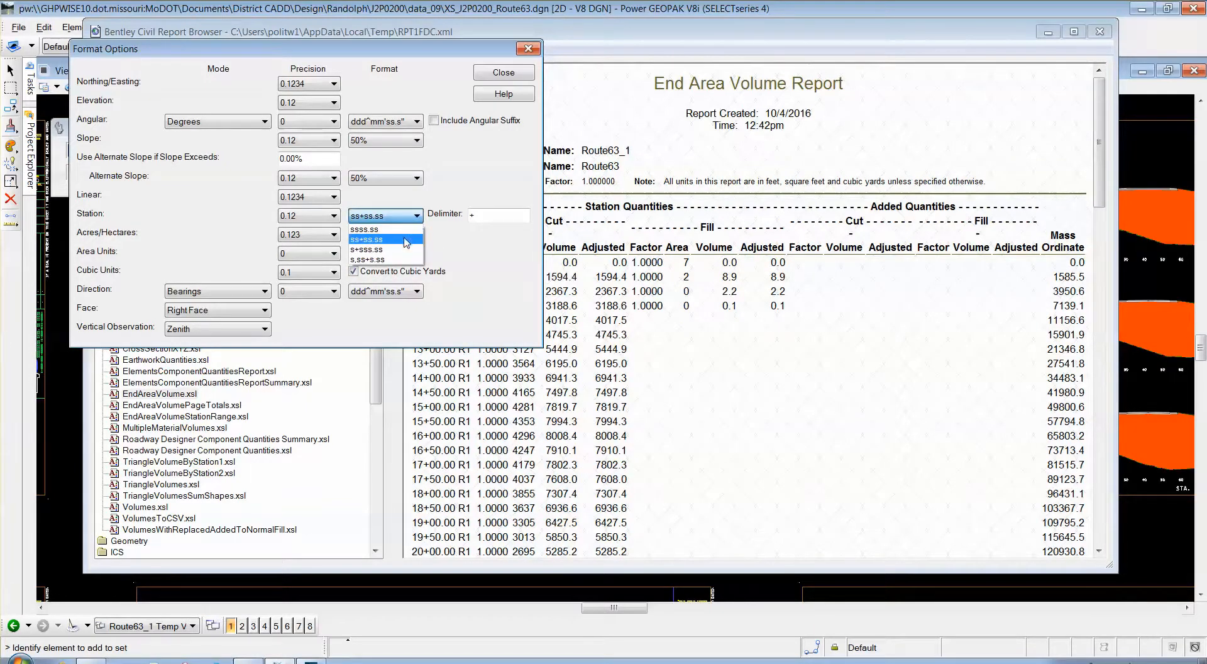
left_click(405, 240)
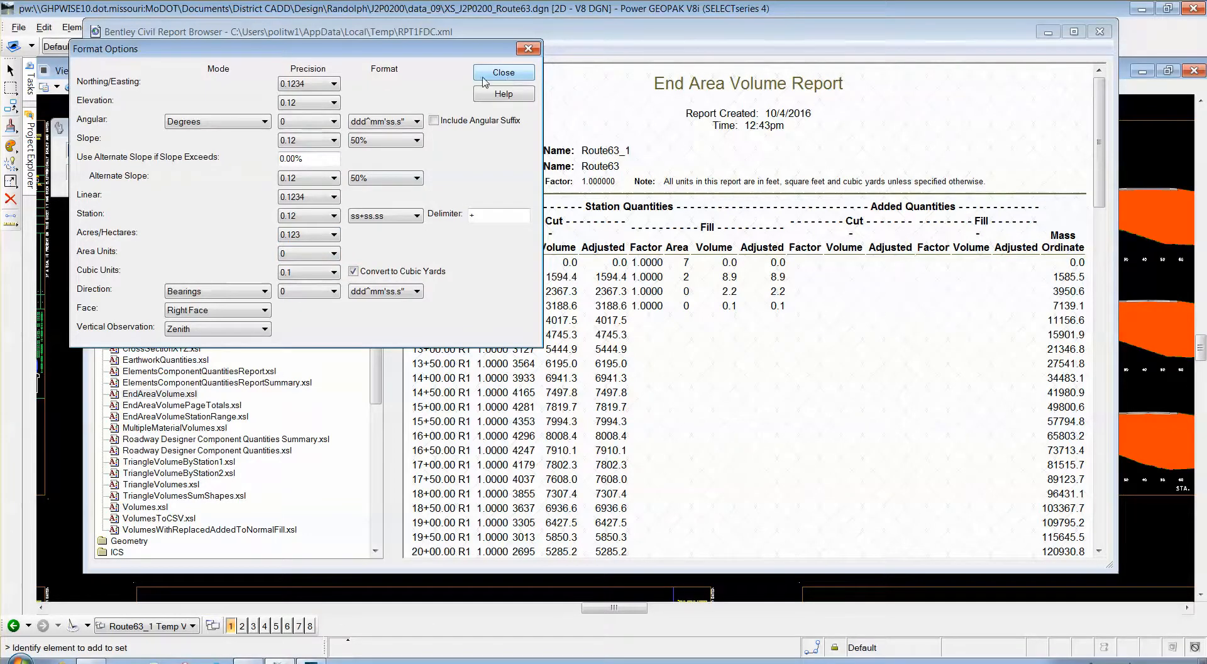
left_click(506, 72)
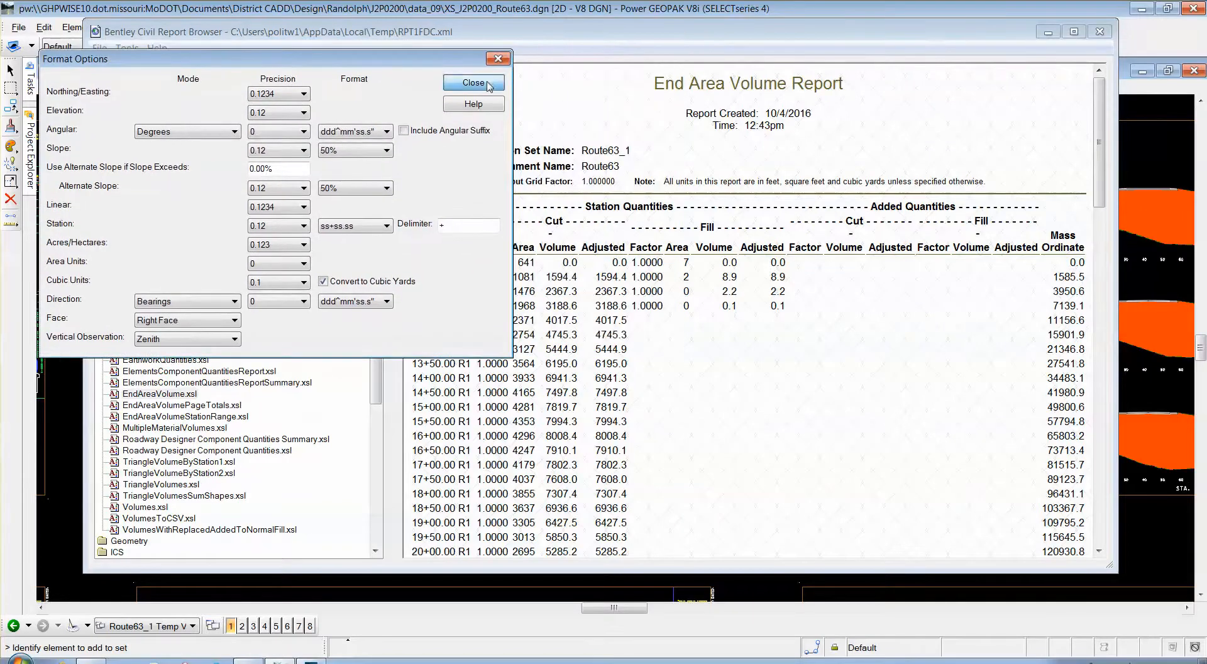
left_click_drag(567, 42, 564, 59)
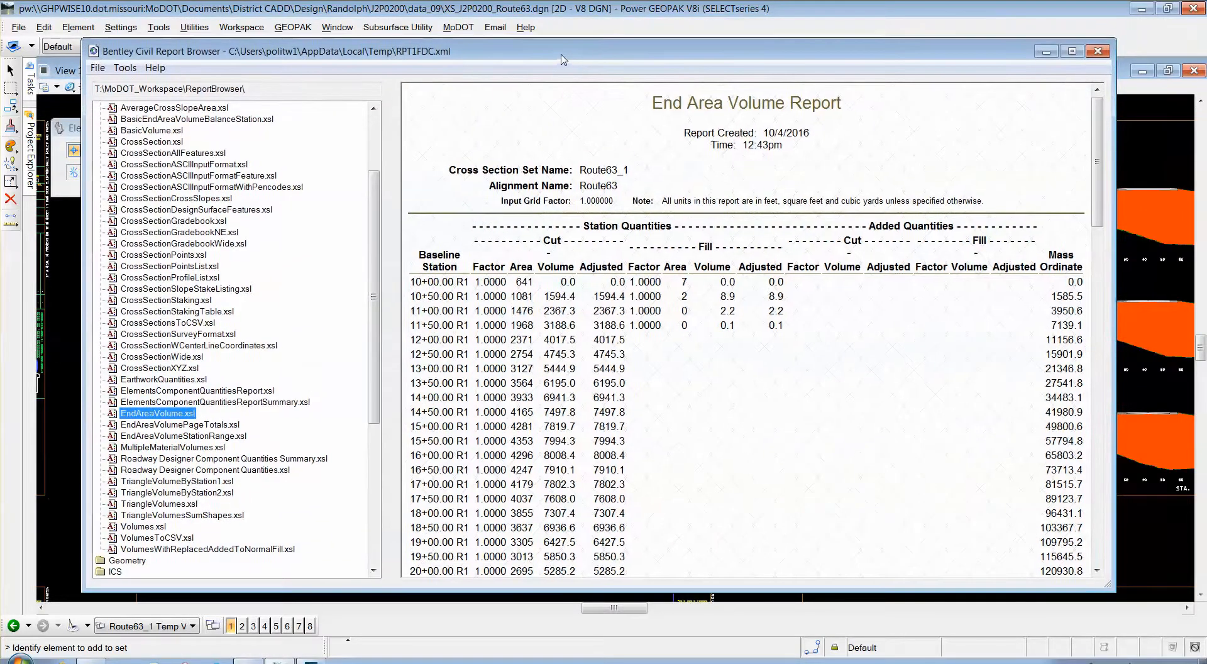
Make EndAreaVolume.xsl the default End Area Volume style sheet.
left_click(157, 425)
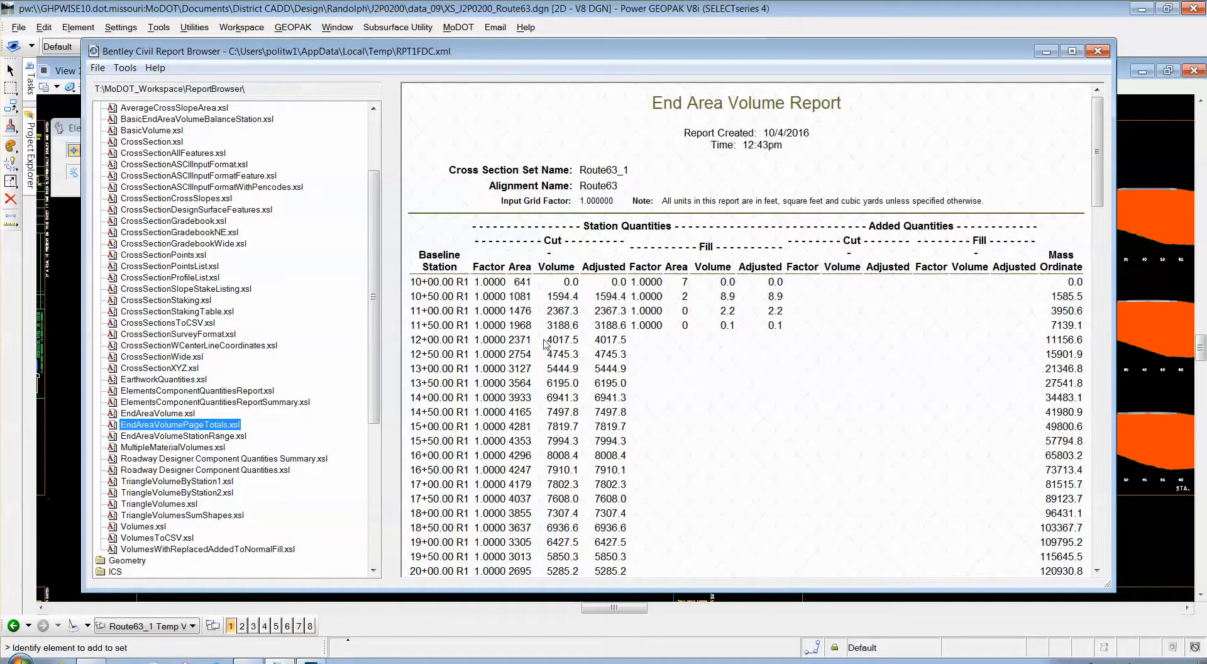
right_click(177, 427)
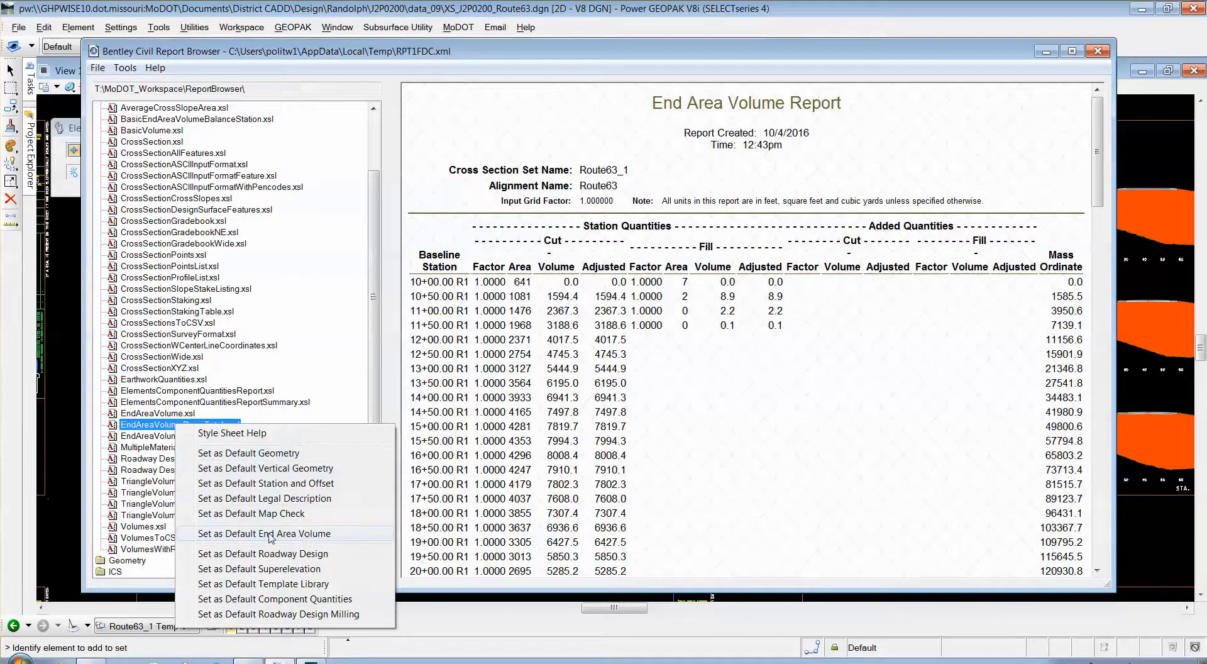
left_click(148, 413)
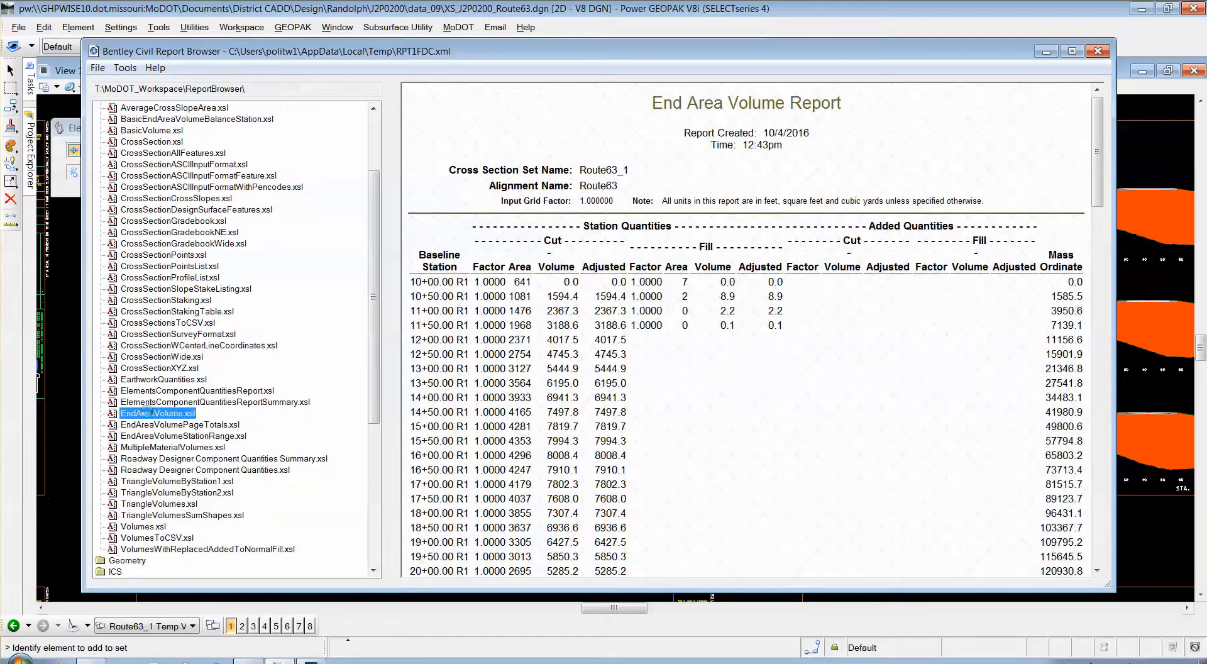
right_click(155, 414)
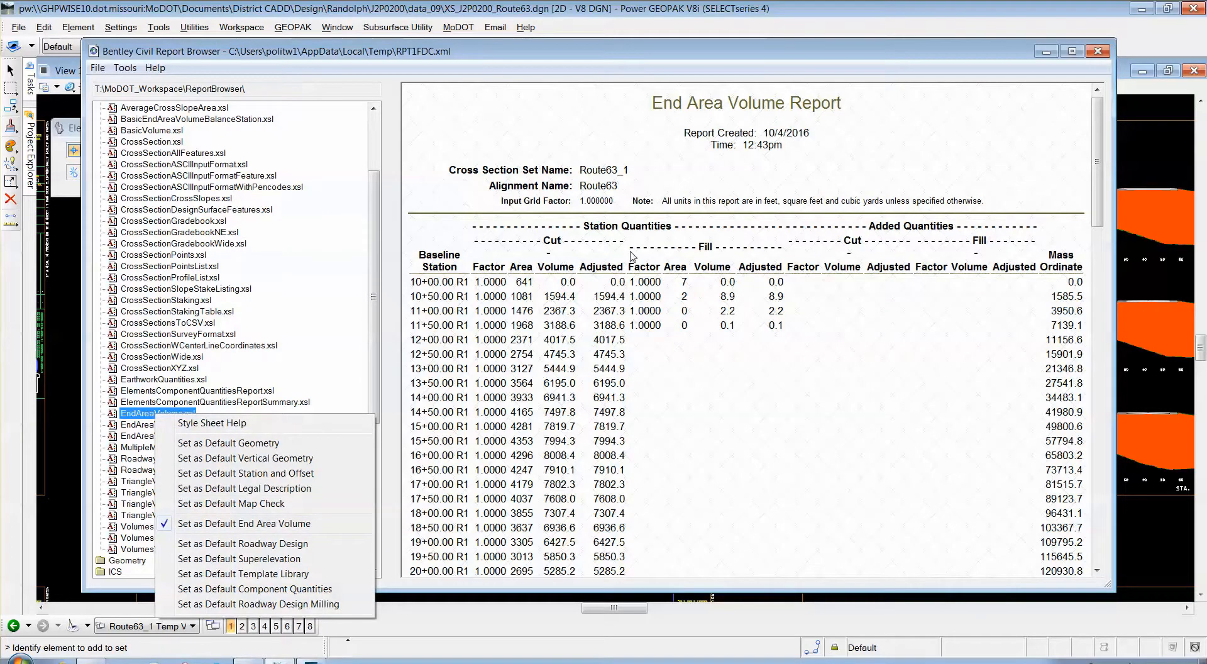
left_click(655, 468)
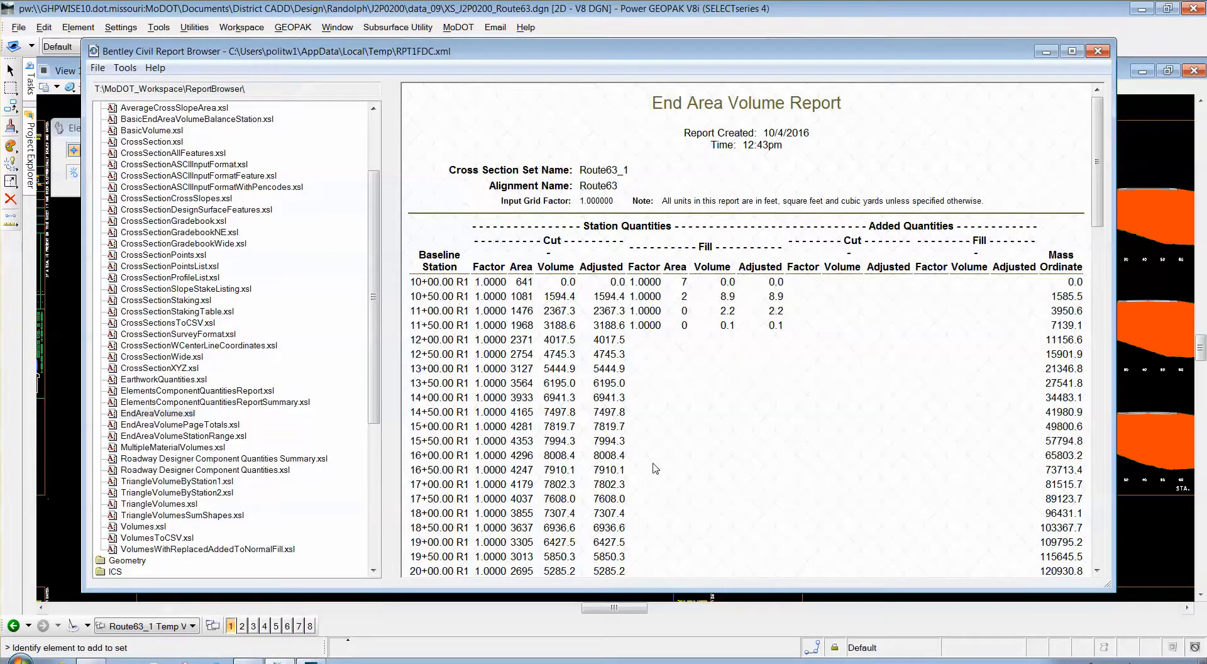
Export the End Area Volume Report to Microsoft Excel and close the Report Browser.
right_click(709, 392)
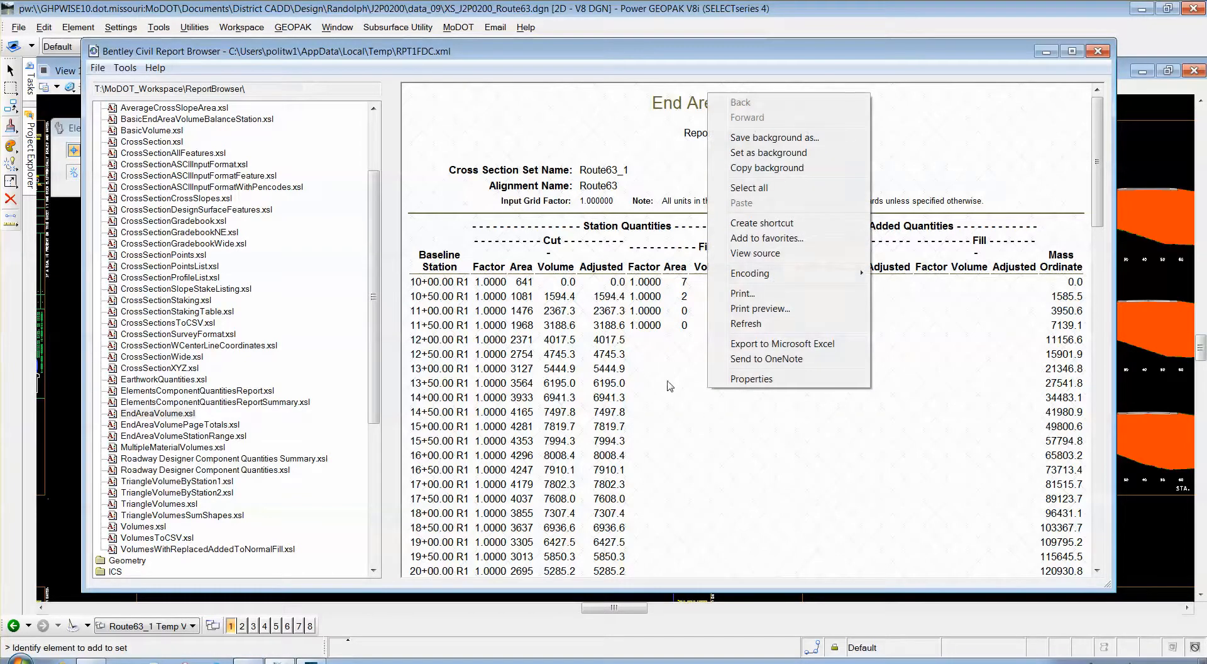
left_click(792, 345)
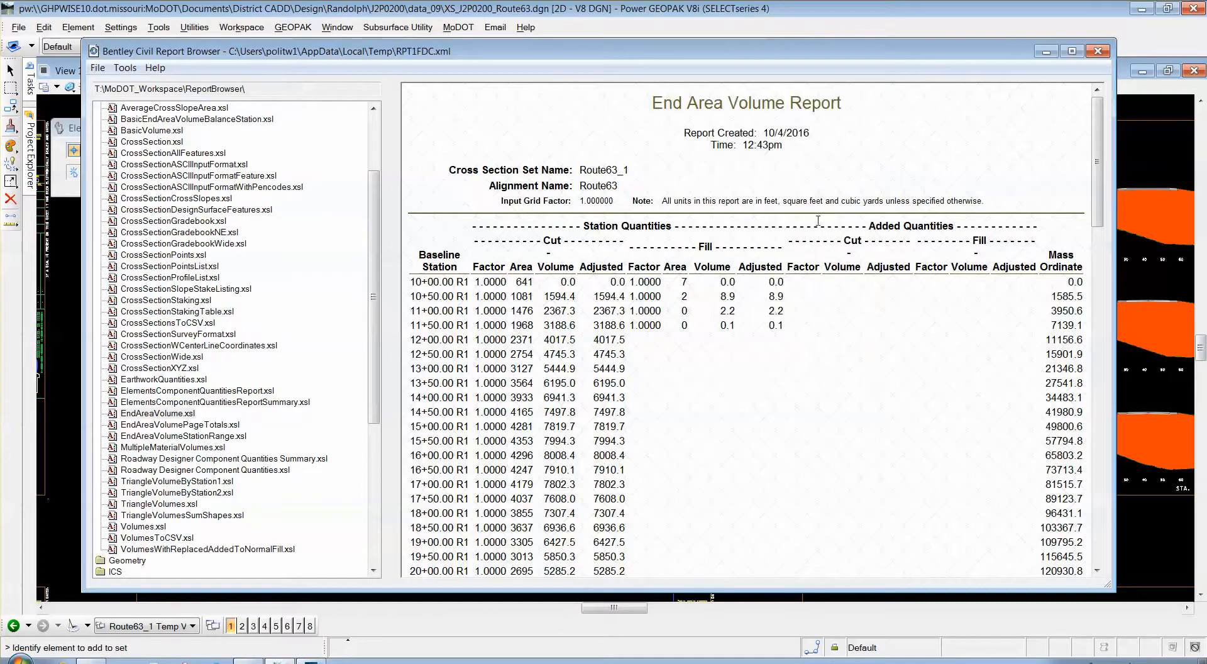
left_click(1098, 51)
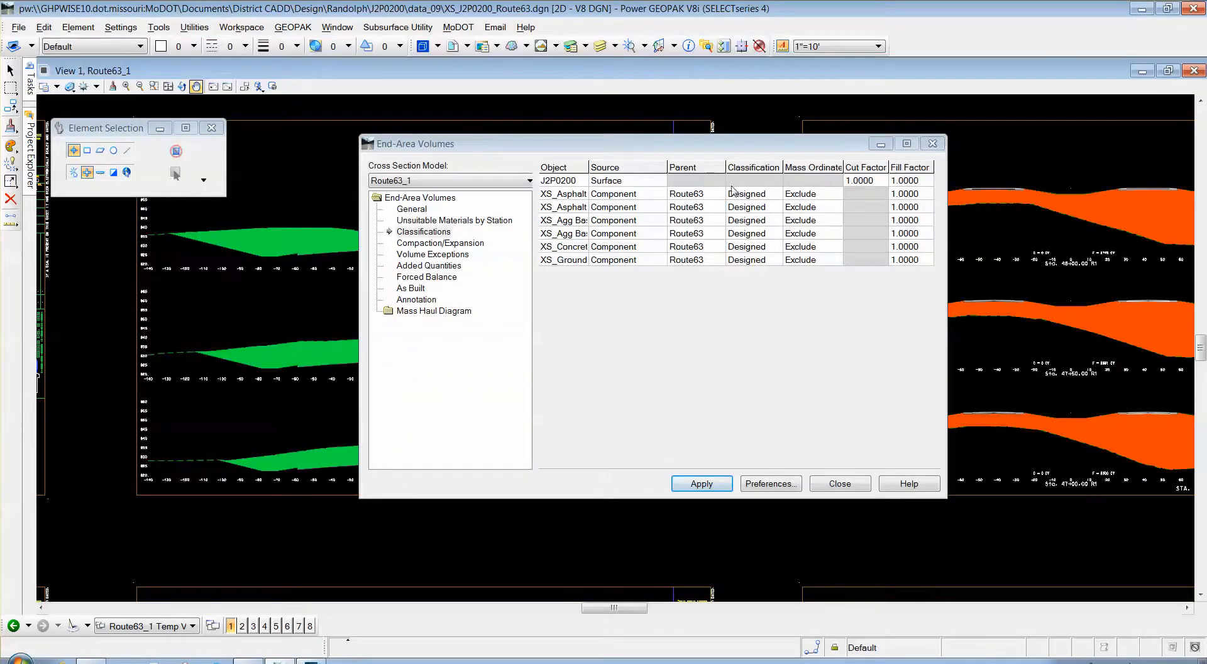
Move End-Area Volumes aside and zoom around the Route63_1 sheets to review the shaded cut and fill.
left_click_drag(594, 154, 302, 510)
scroll(351, 347, "down", 5)
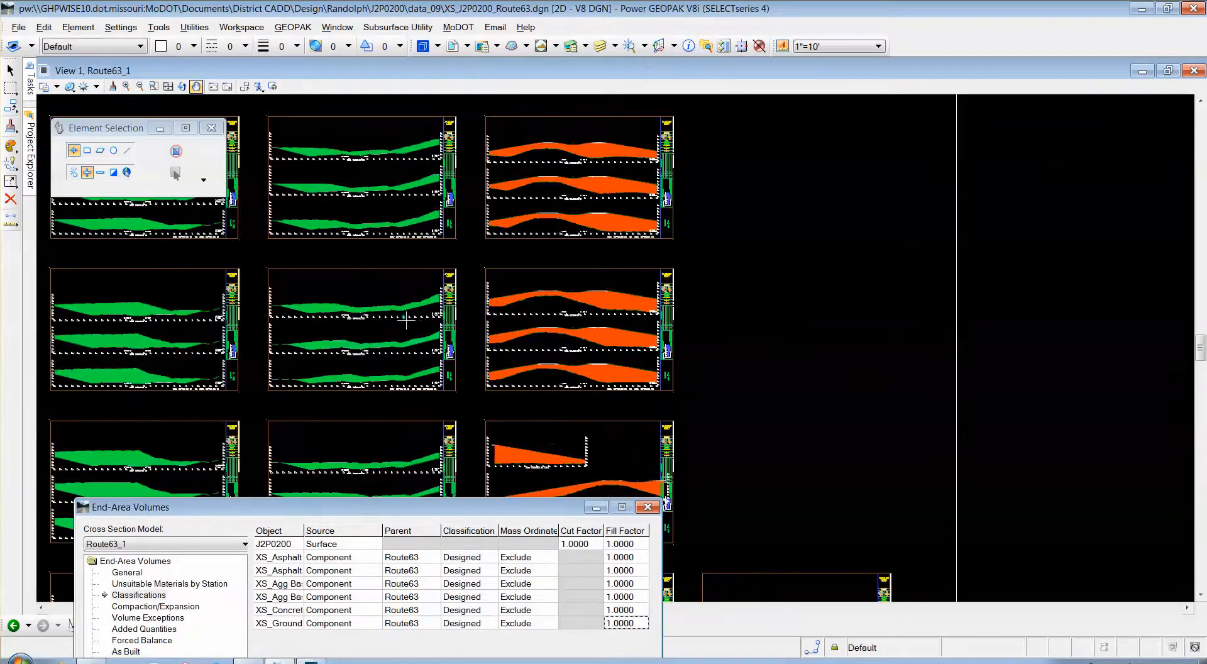
scroll(553, 304, "down", 2)
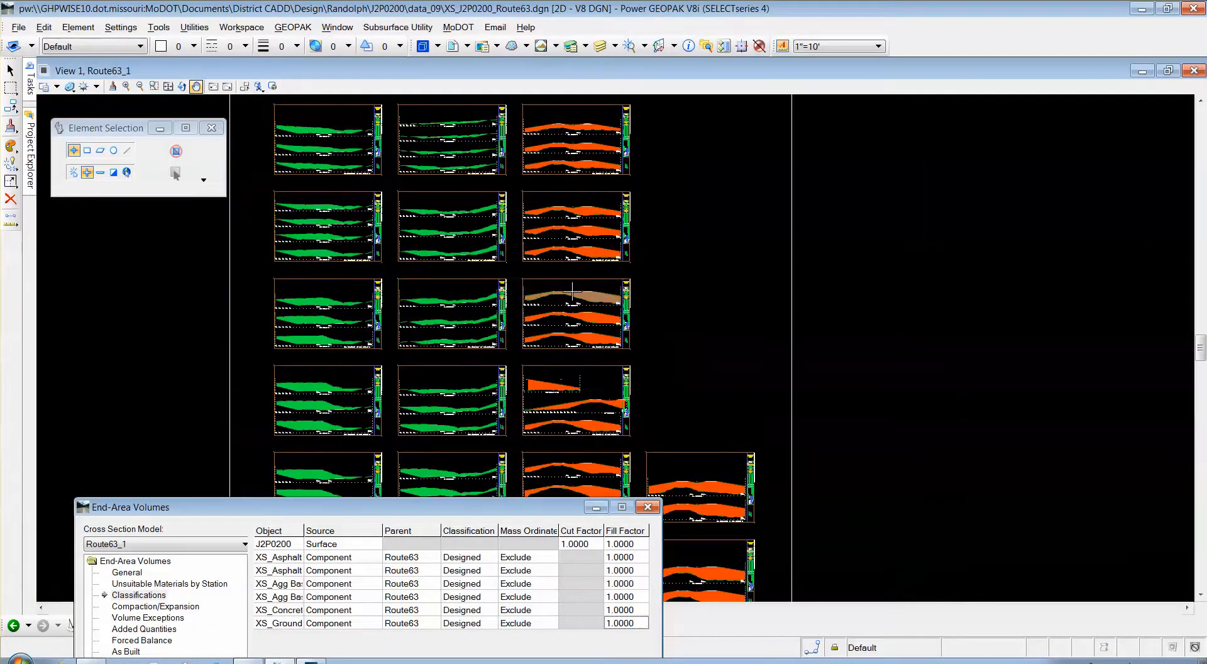
scroll(553, 304, "down", 1)
scroll(523, 440, "up", 2)
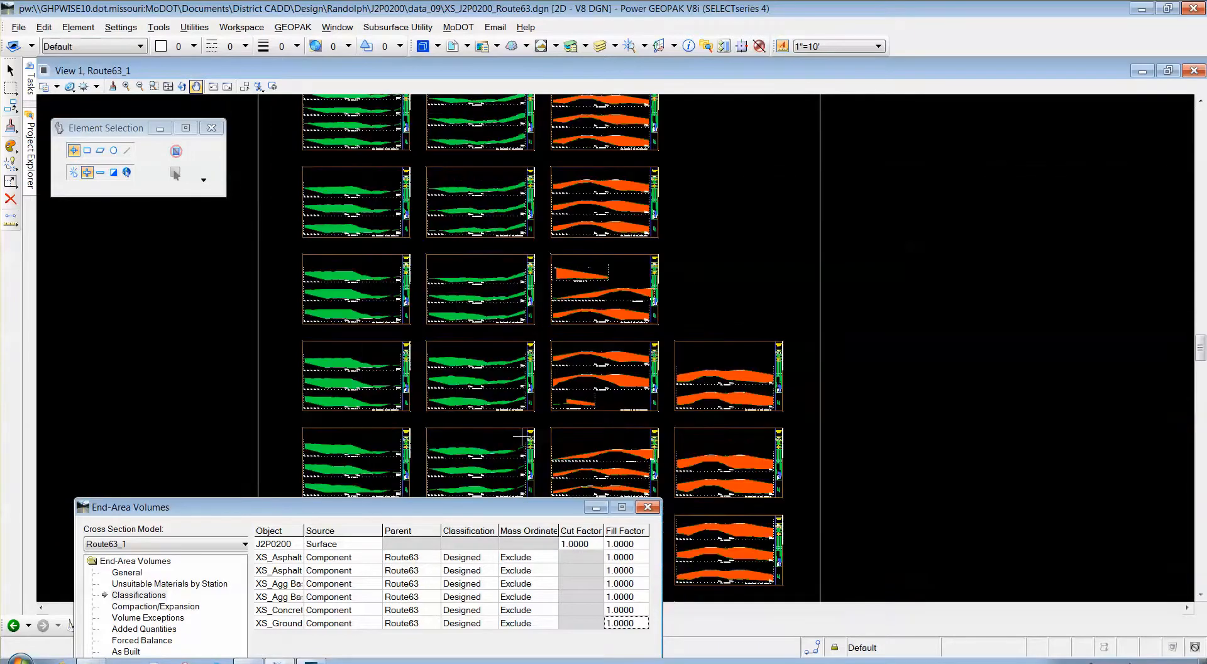
scroll(528, 278, "down", 7)
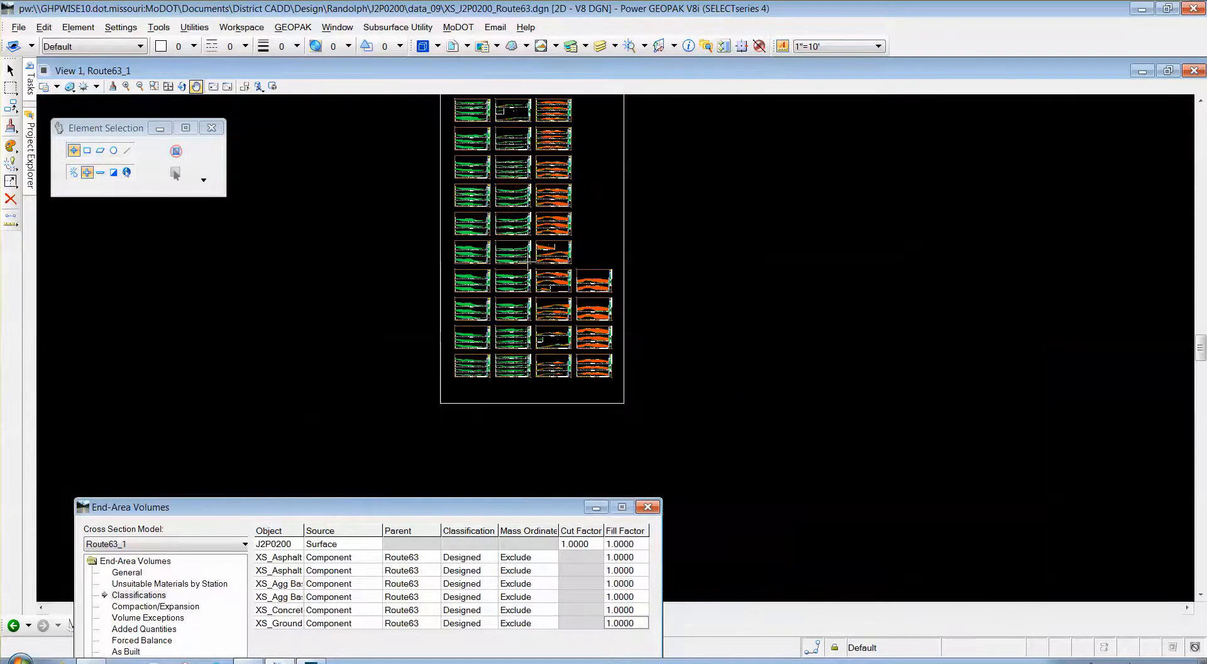
scroll(526, 116, "up", 8)
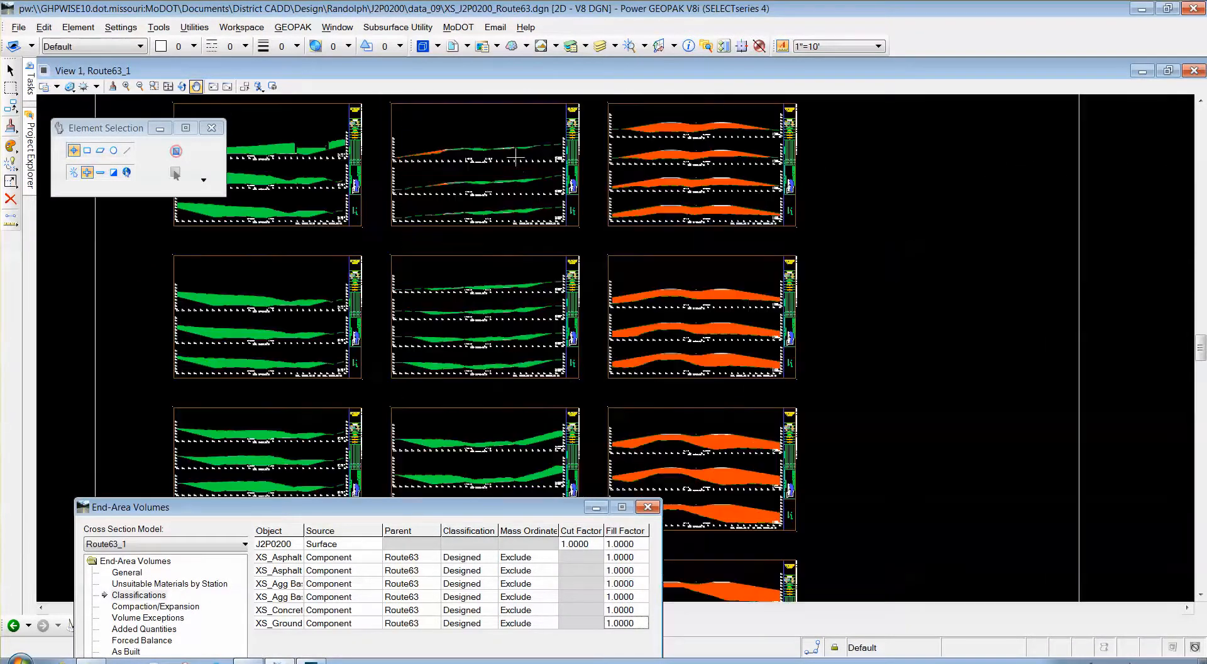
scroll(321, 112, "up", 4)
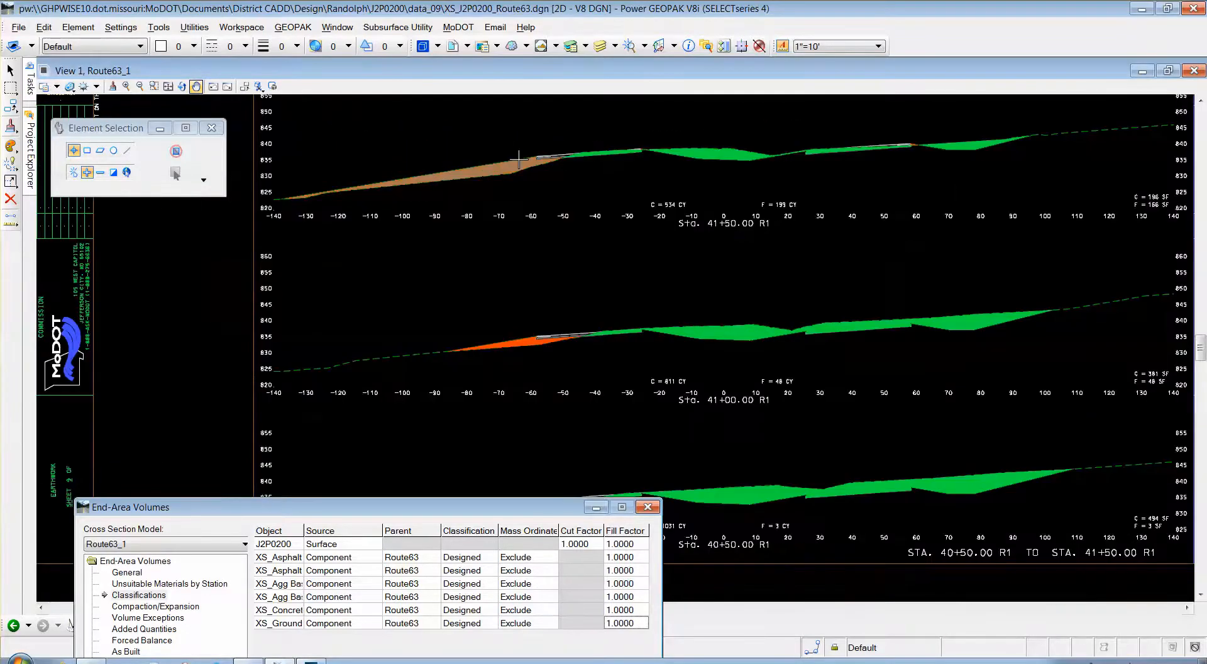
scroll(468, 153, "down", 2)
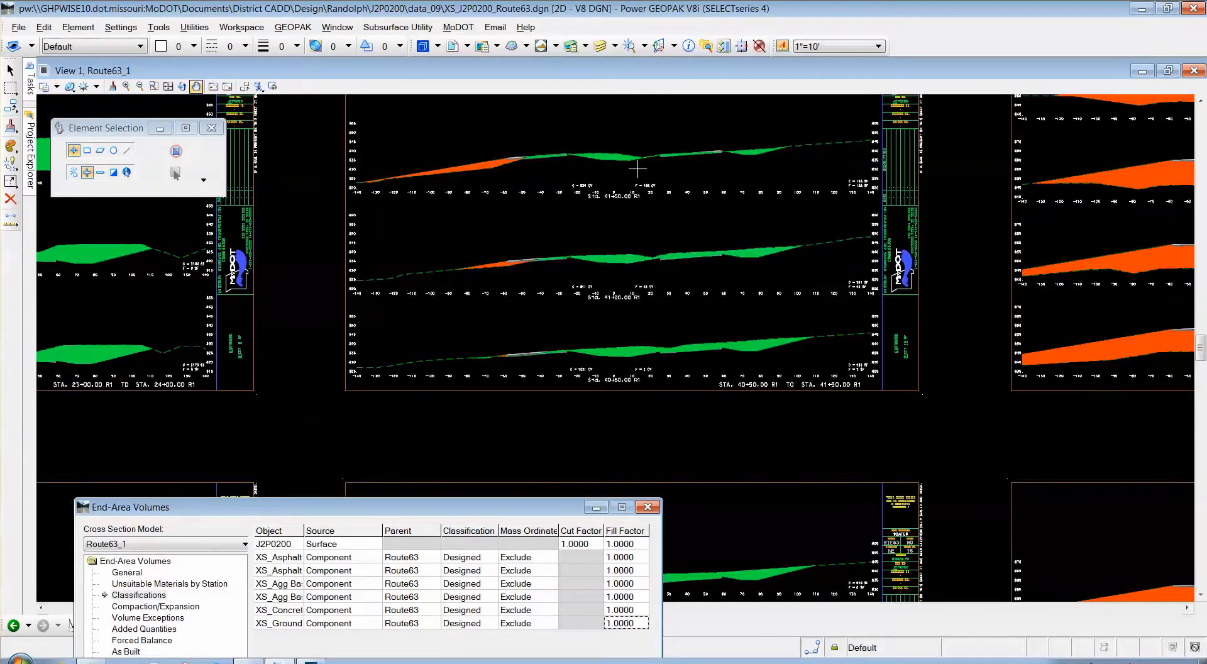
scroll(637, 169, "up", 4)
scroll(428, 248, "down", 3)
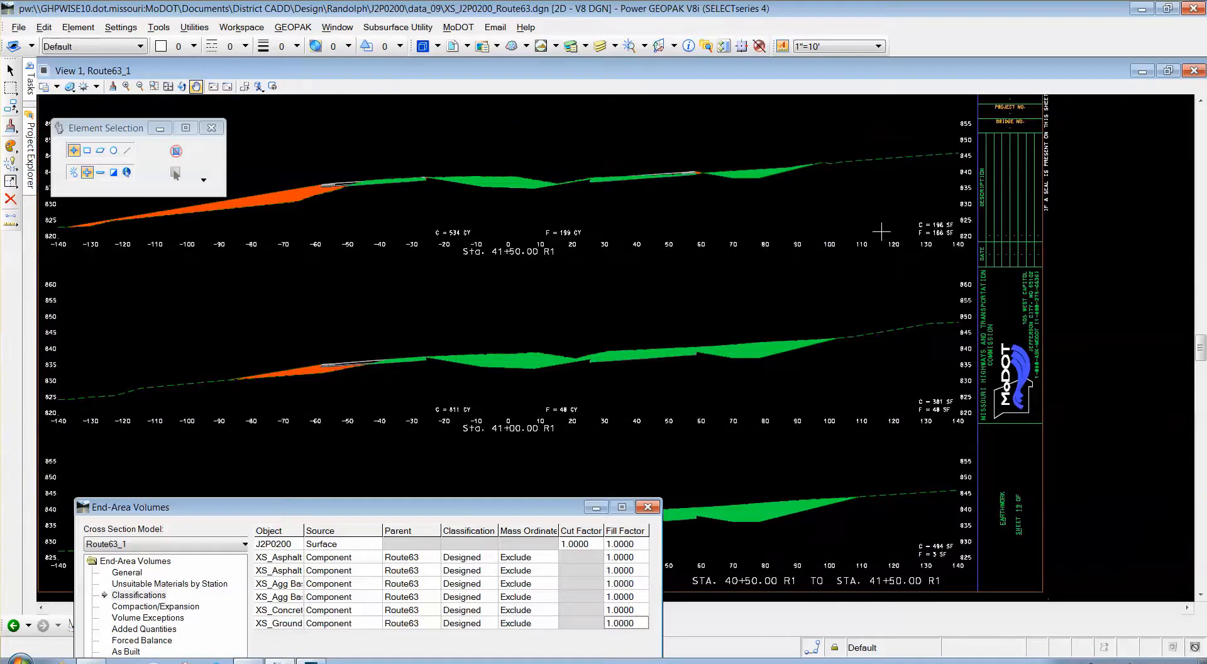
left_click_drag(476, 512, 962, 379)
scroll(486, 354, "down", 3)
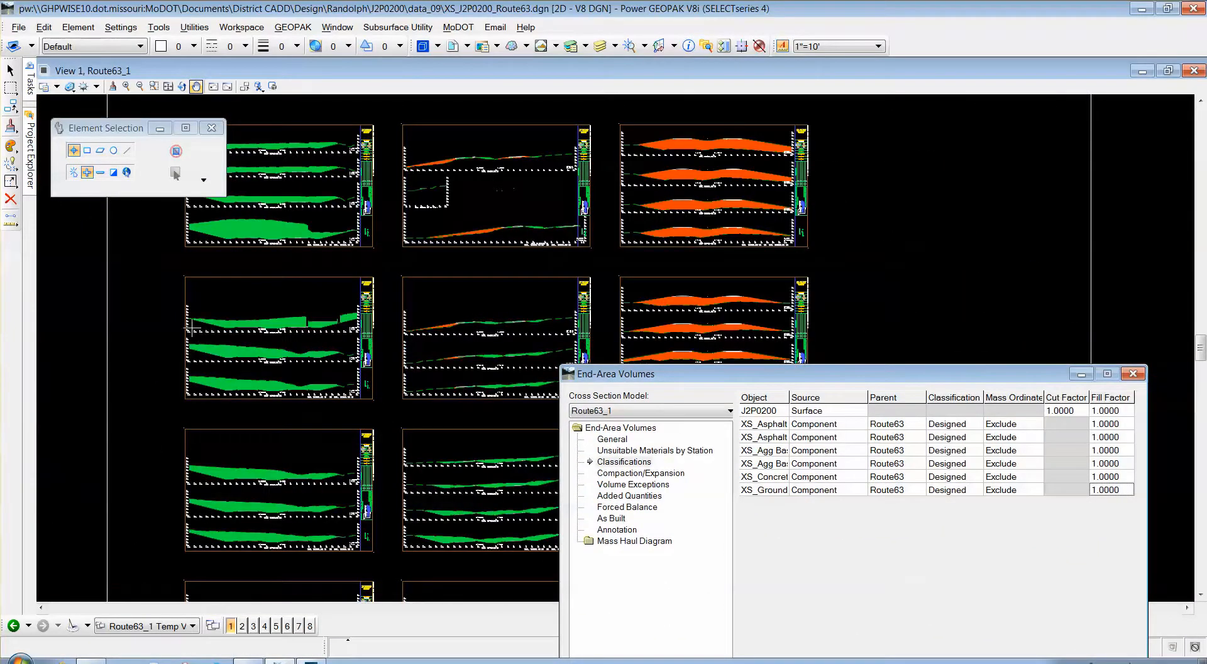
scroll(208, 333, "up", 5)
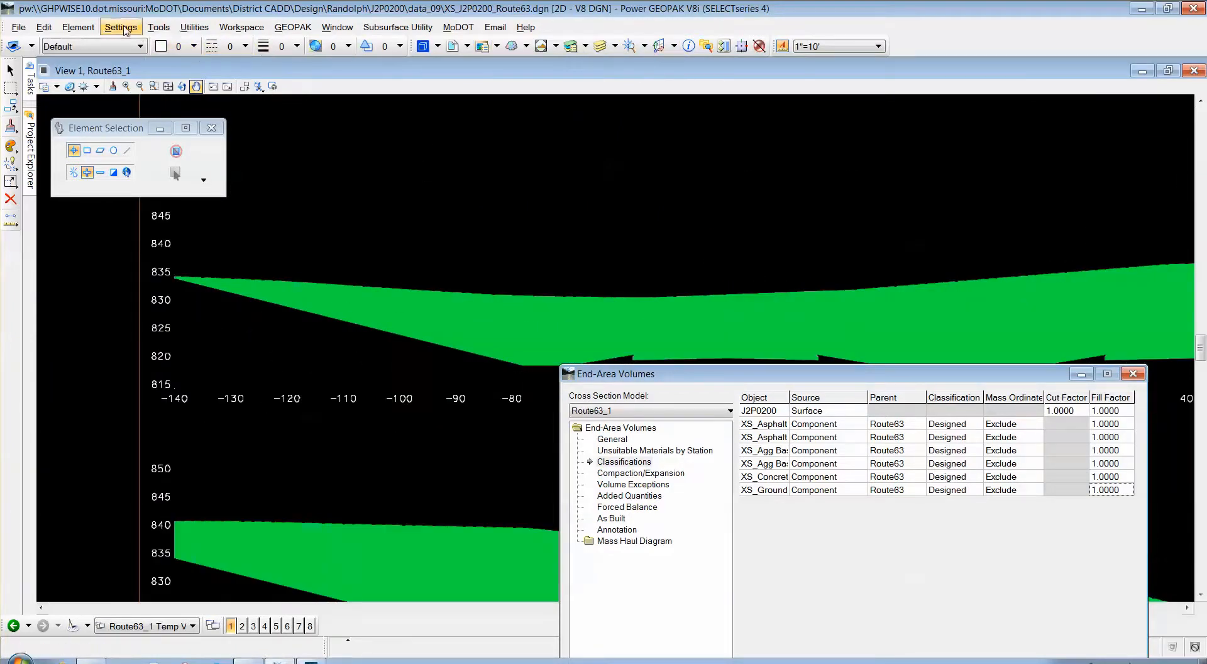
Dock the Standard toolbox in the top toolbar row.
left_click(158, 27)
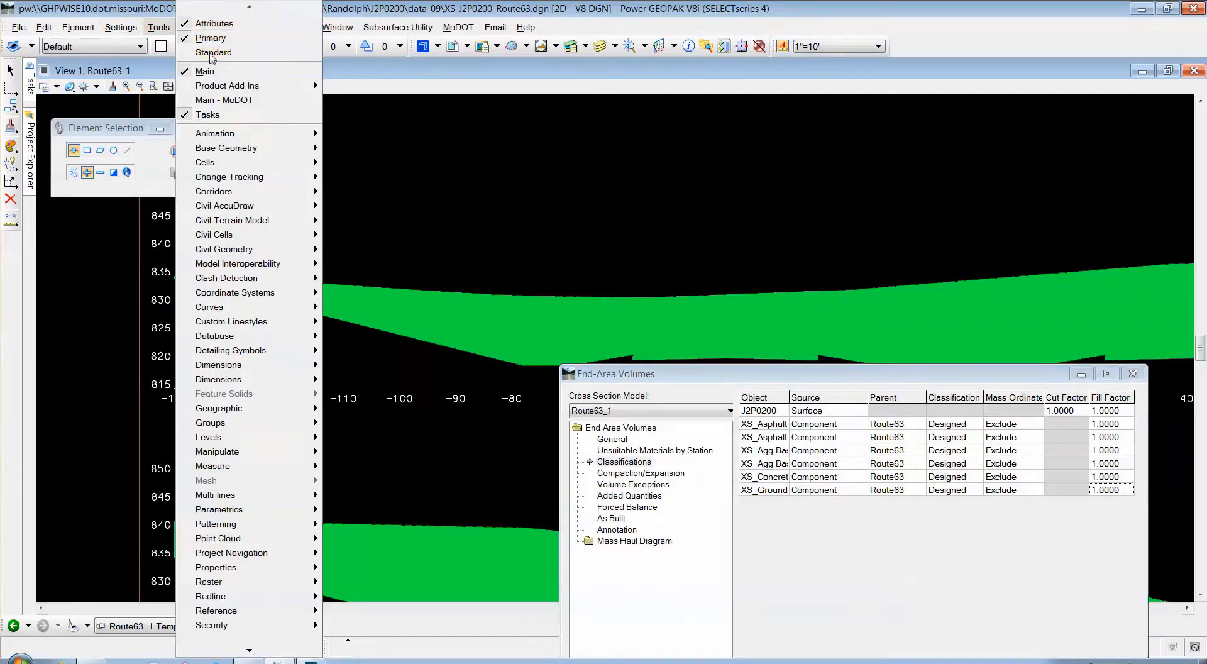
left_click(200, 60)
left_click_drag(892, 121, 943, 48)
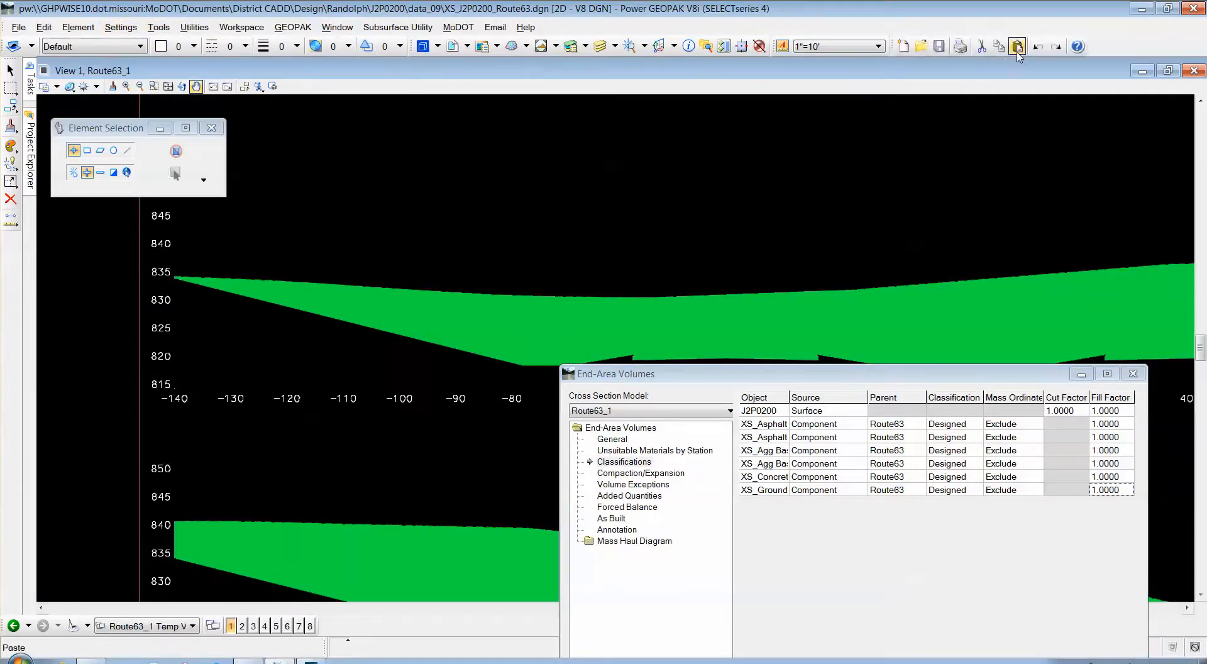
Undo the shaded cut and fill areas and zoom to the Sta. 55+00 section.
left_click(1037, 47)
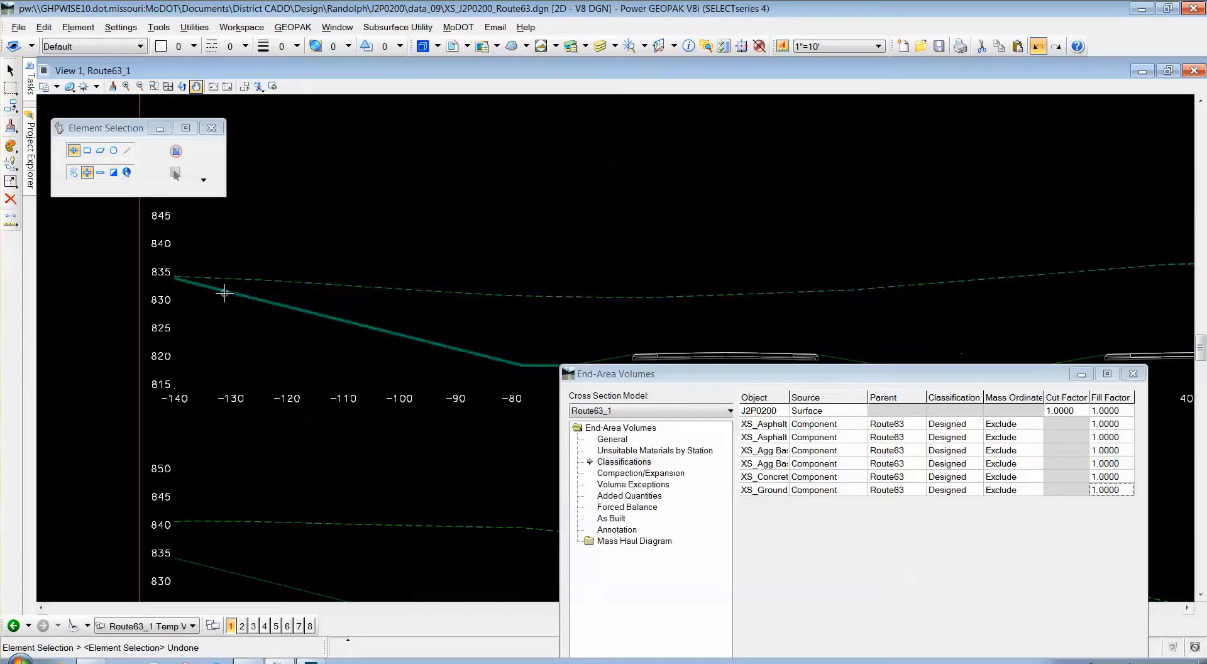
scroll(327, 275, "down", 5)
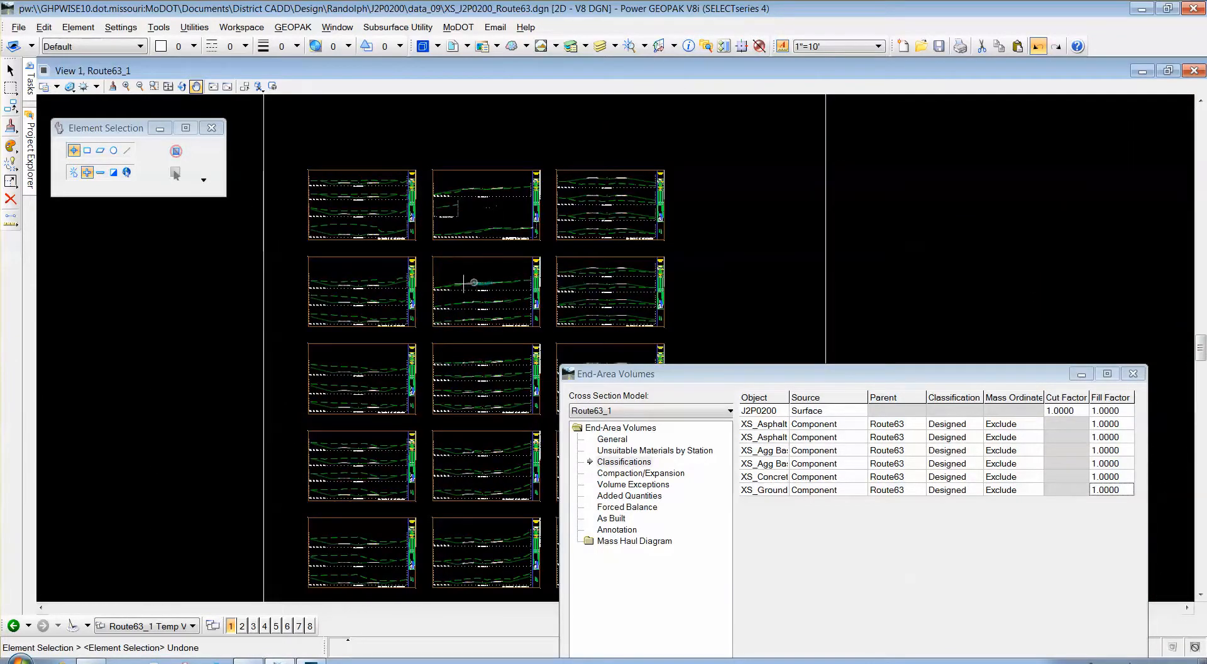
scroll(449, 286, "up", 1)
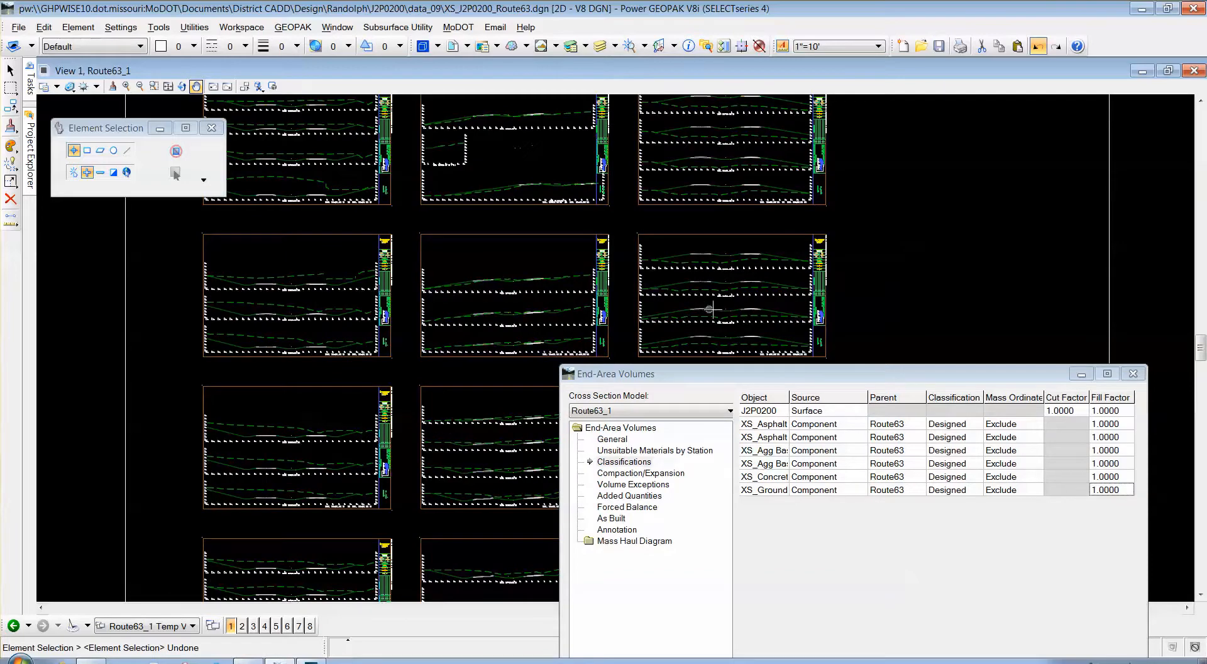
scroll(692, 126, "up", 5)
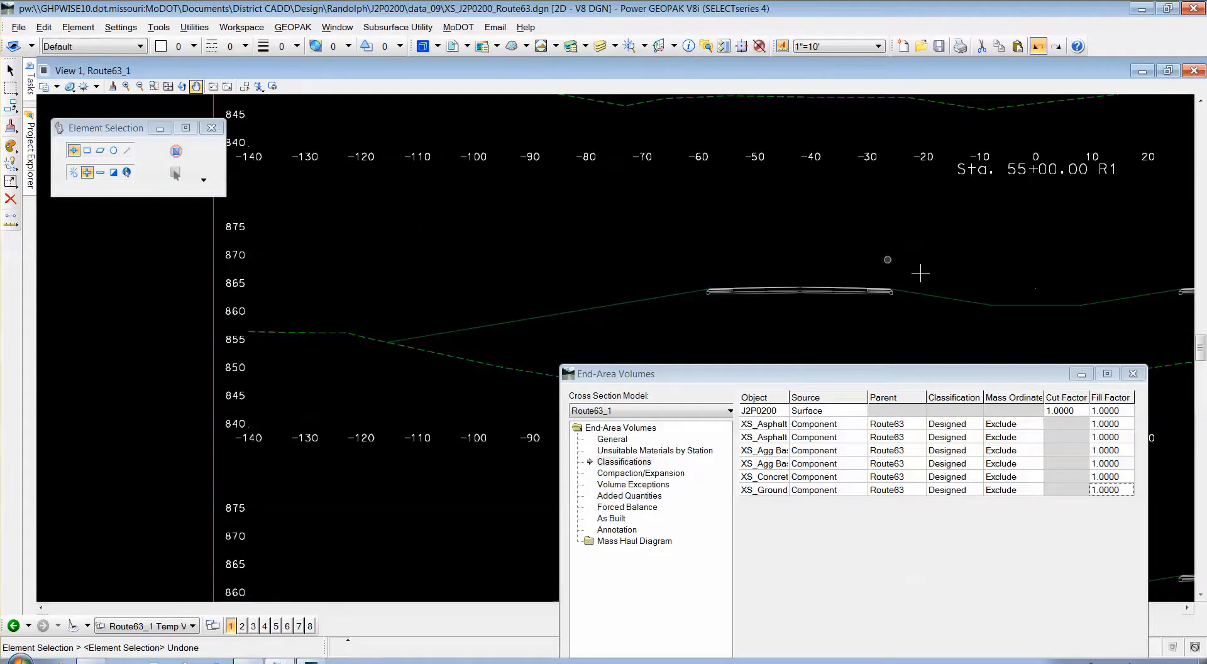
Snap the proposed slope's left vertex at Sta. 55+00 onto existing ground, moving it from offset -115 to about -122.
left_click(10, 181)
left_click(388, 341)
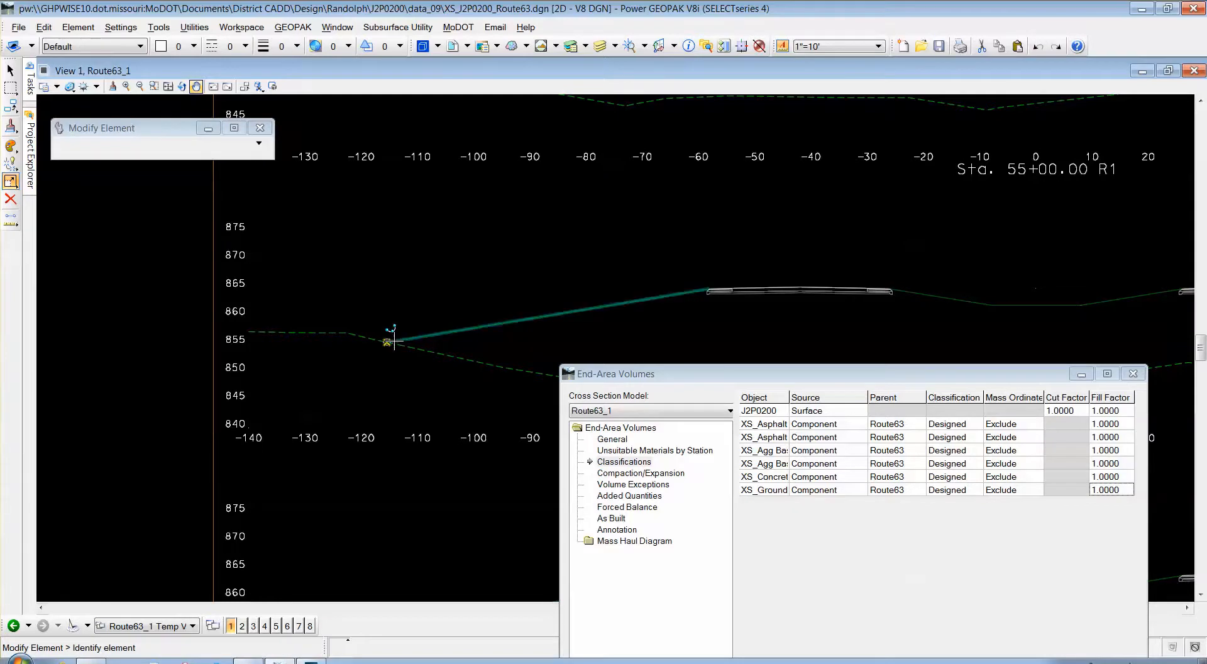
left_click(344, 332)
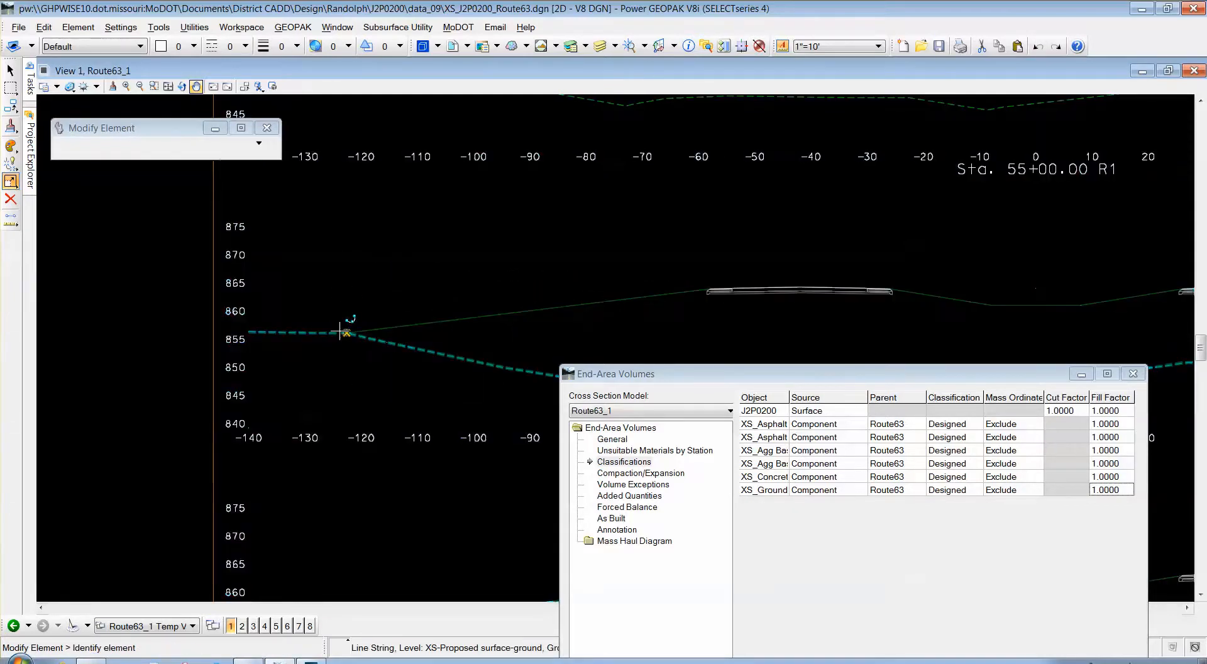
left_click_drag(610, 383, 322, 410)
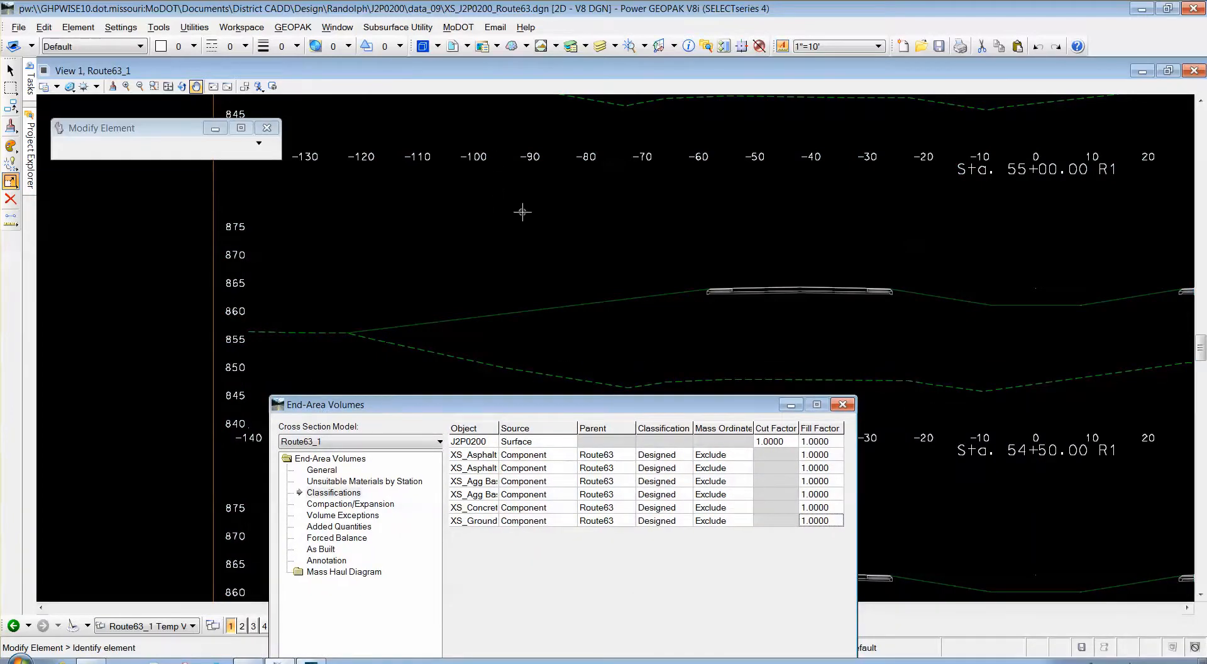
left_click_drag(496, 410, 788, 349)
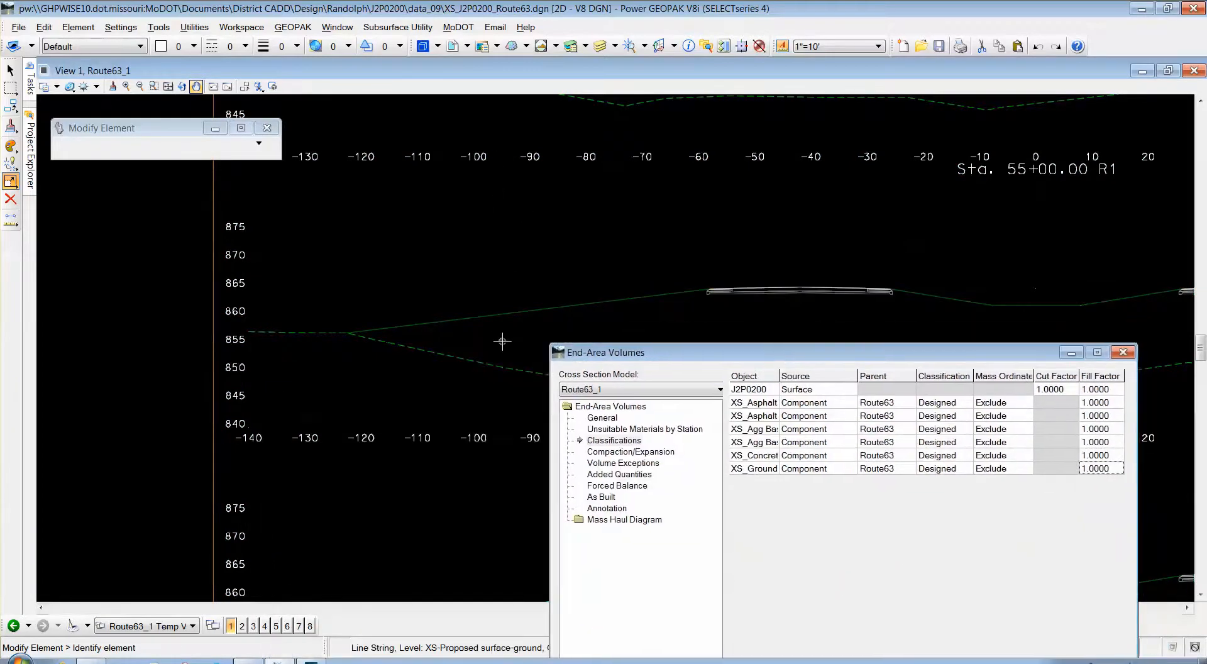
left_click_drag(641, 350, 634, 189)
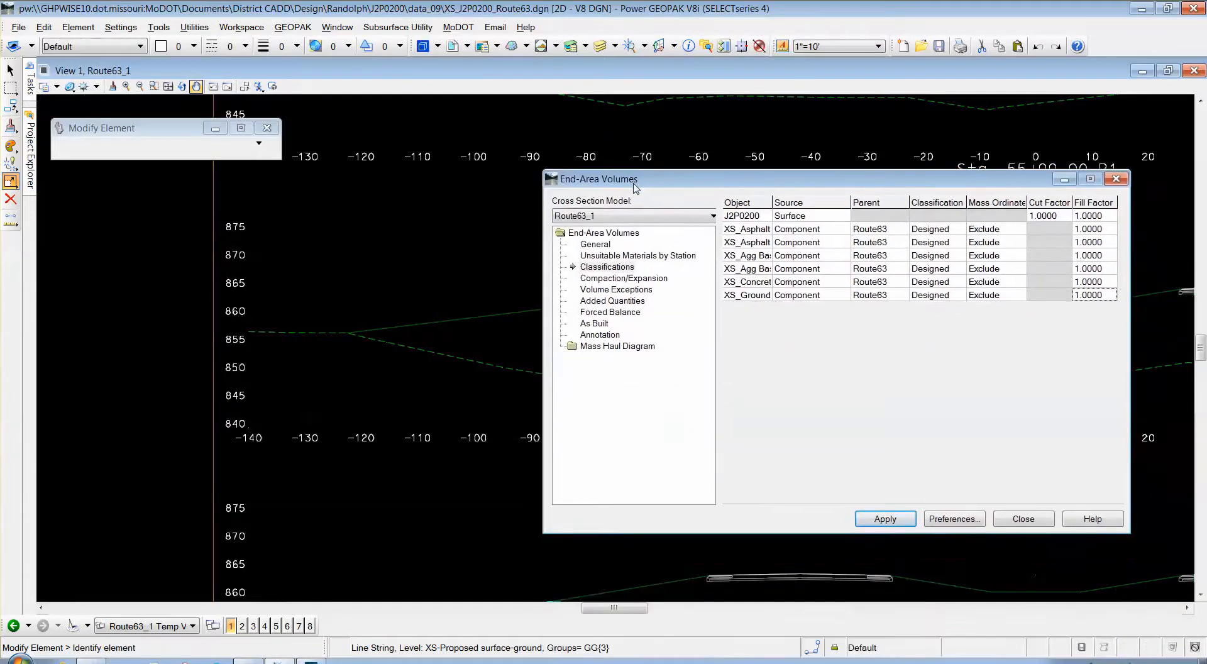
Recompute Route63_1 volumes (F = 6157 CY at Sta. 55+00), close the report, and review the new shading.
left_click(886, 519)
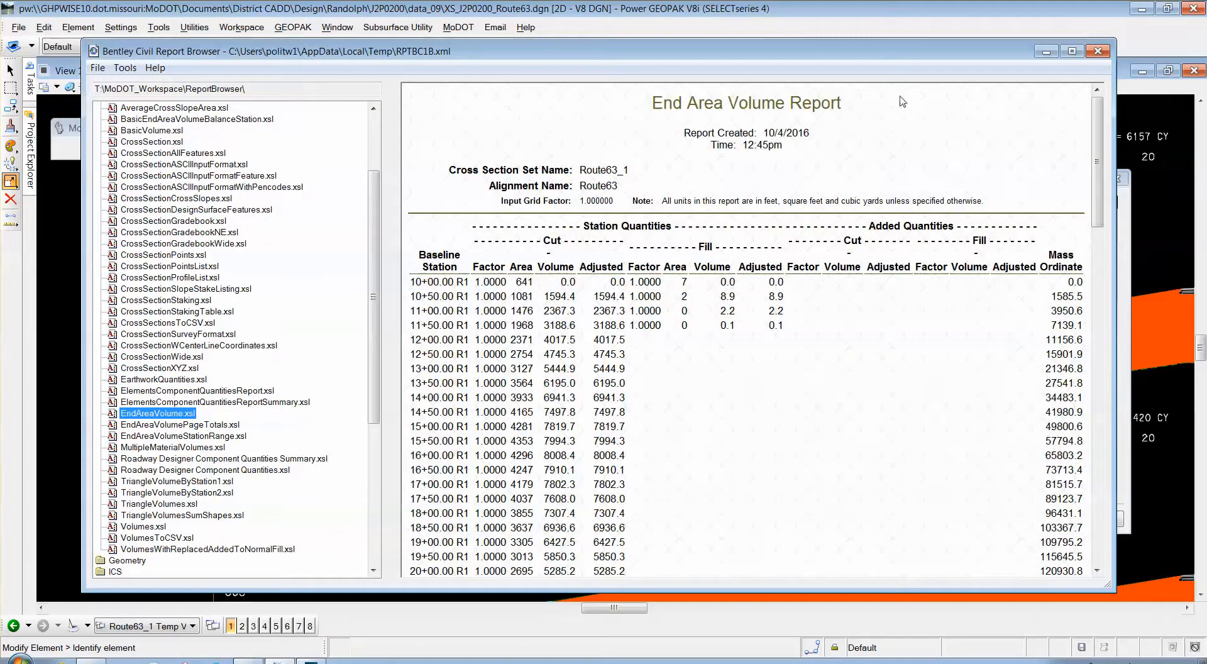
left_click(1097, 51)
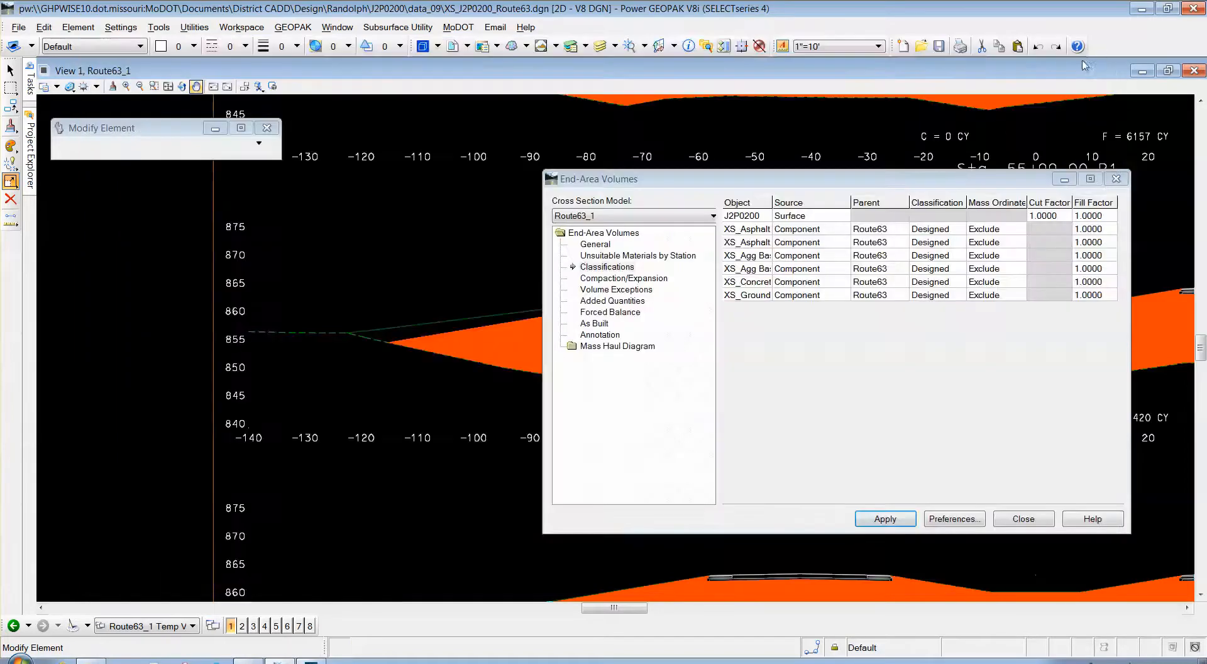
left_click_drag(632, 183, 1120, 214)
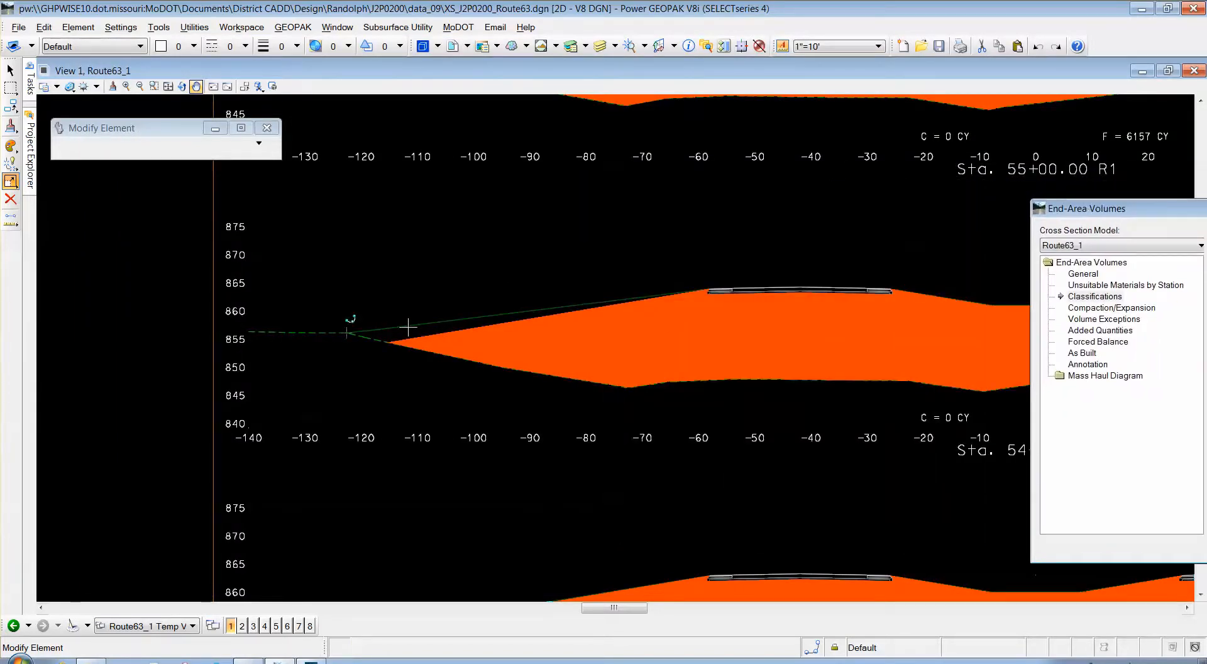
scroll(407, 327, "up", 5)
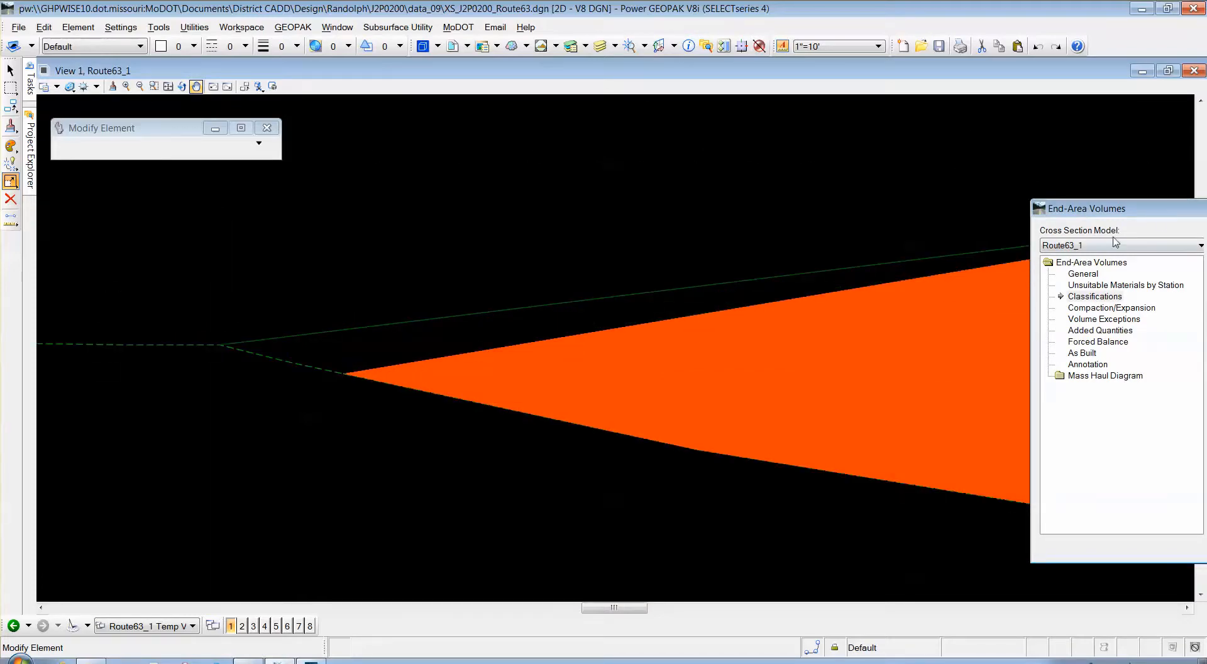
left_click_drag(1160, 216, 724, 242)
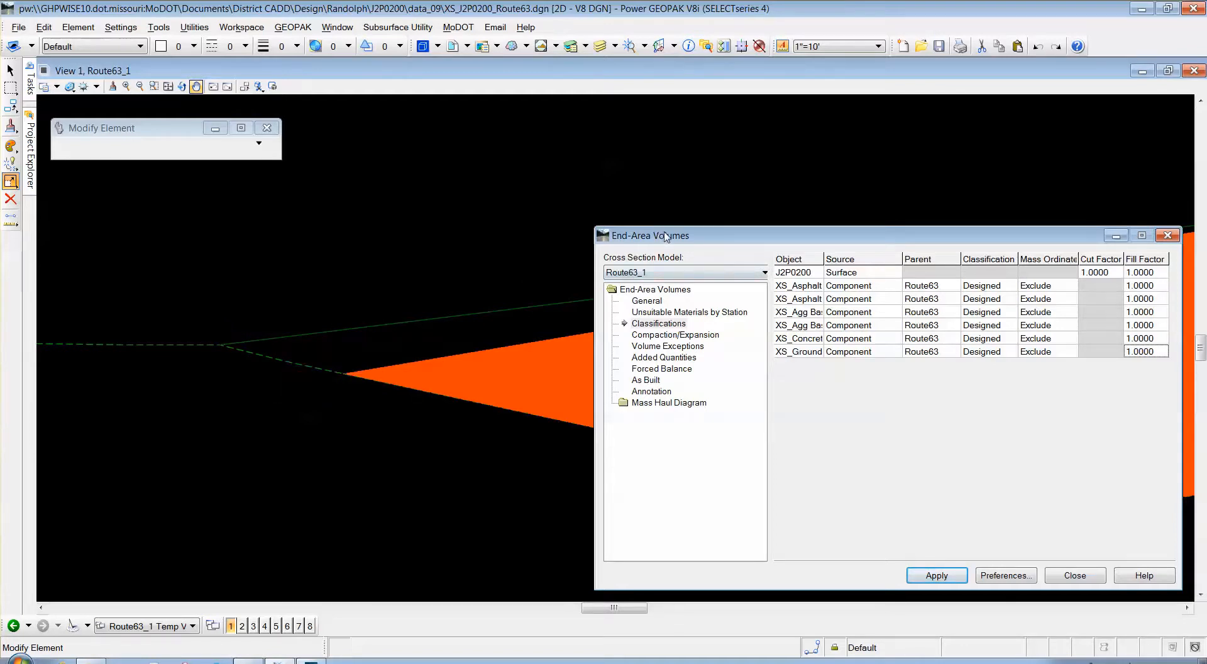
left_click_drag(666, 236, 145, 396)
scroll(251, 258, "down", 4)
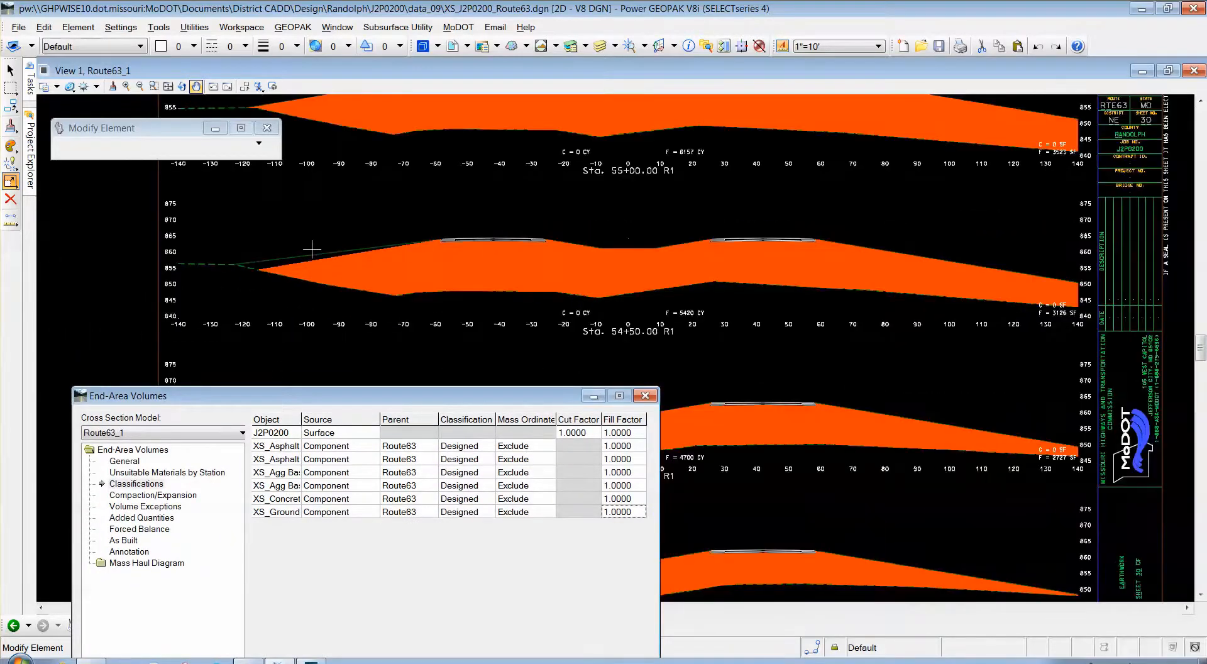
scroll(302, 251, "up", 5)
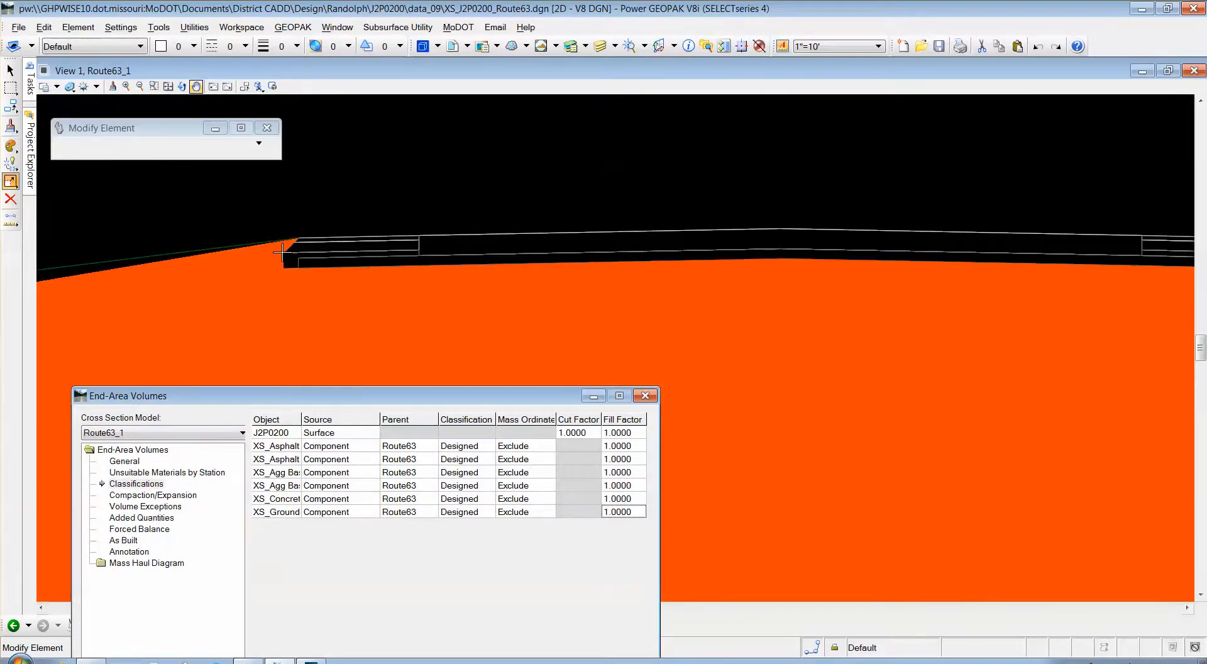
scroll(415, 200, "down", 4)
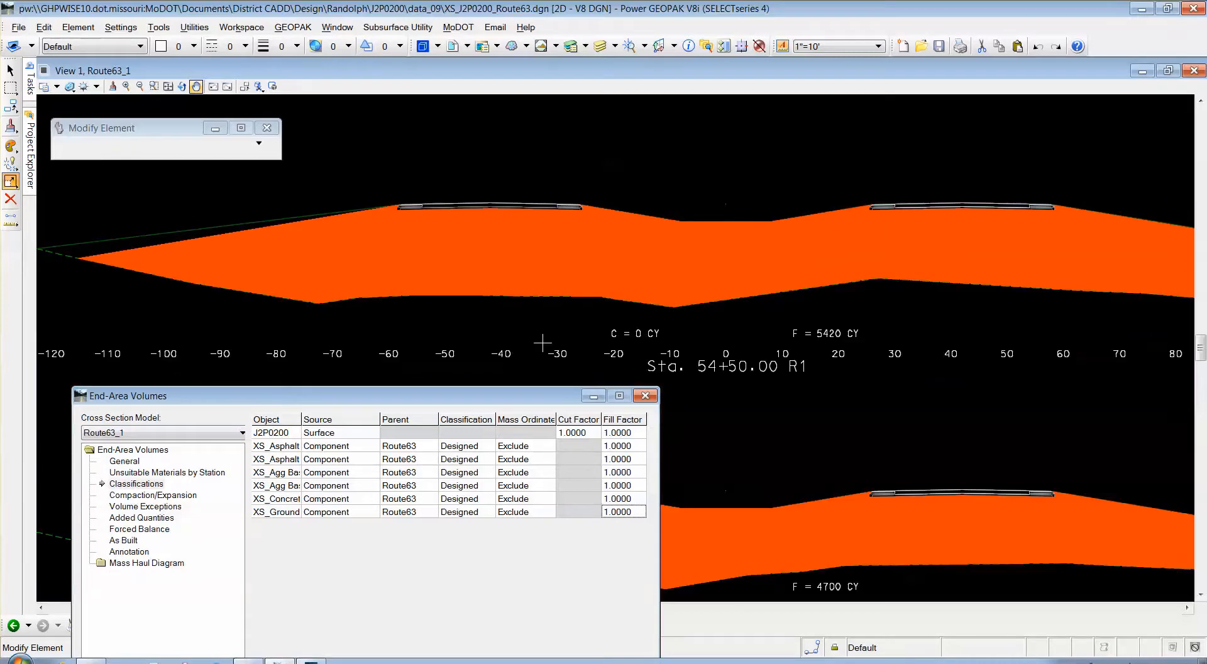
scroll(562, 175, "up", 2)
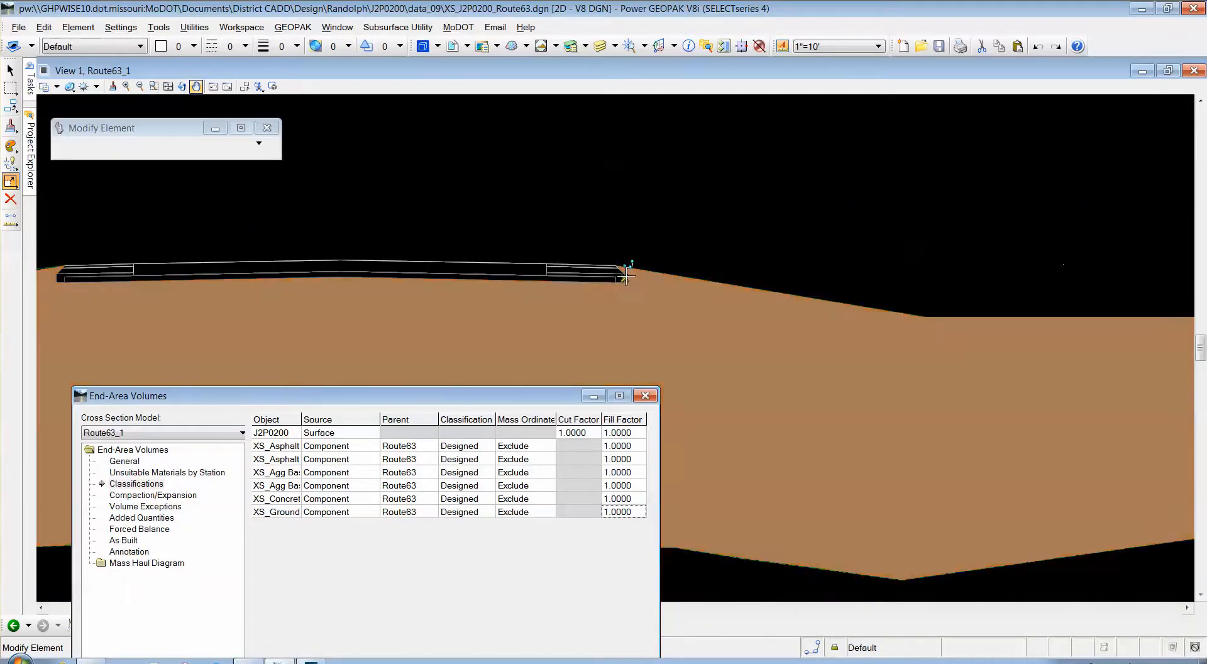
scroll(601, 247, "down", 2)
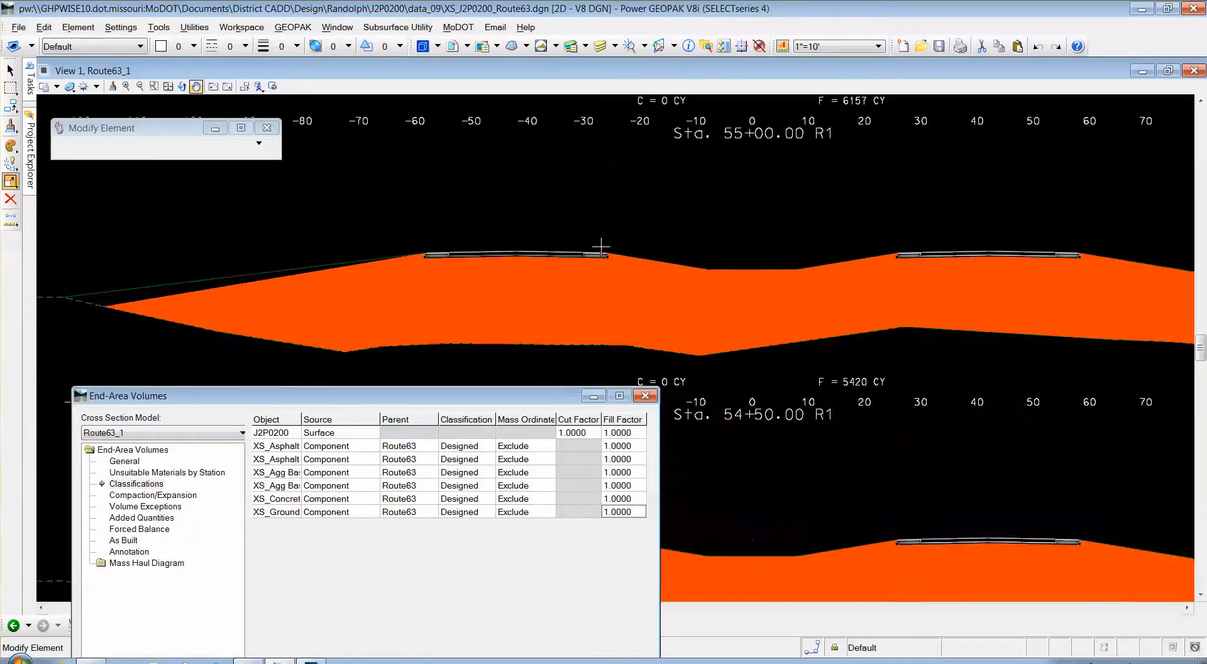
left_click_drag(457, 402, 976, 182)
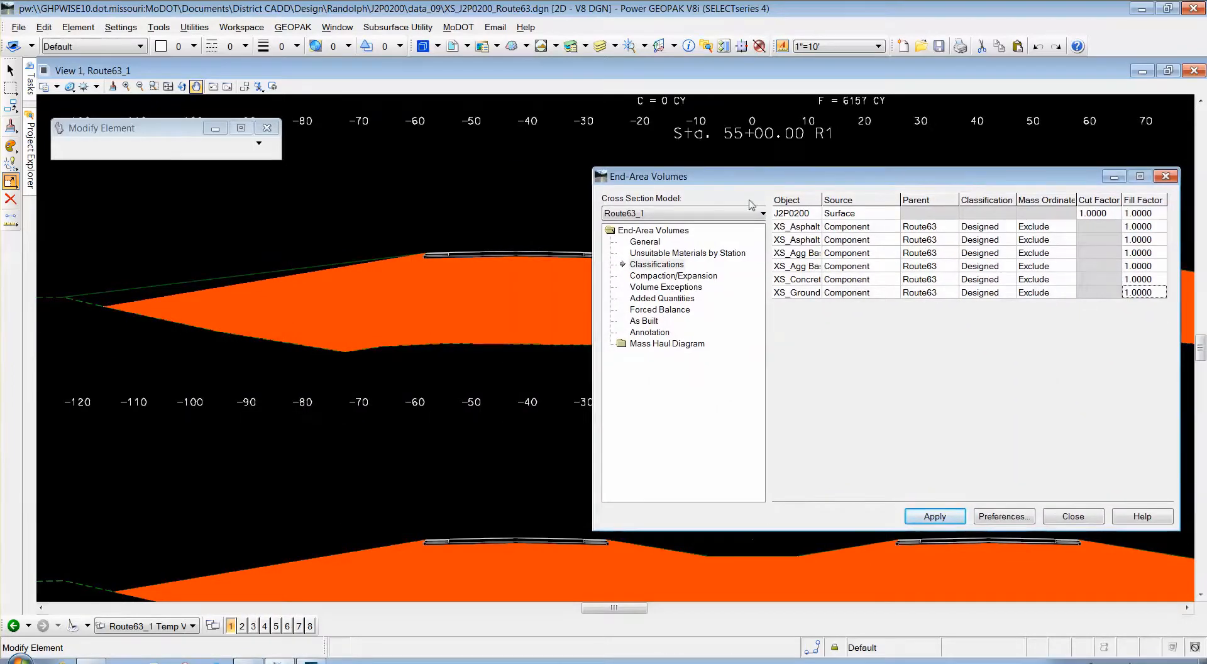
left_click_drag(740, 182, 743, 243)
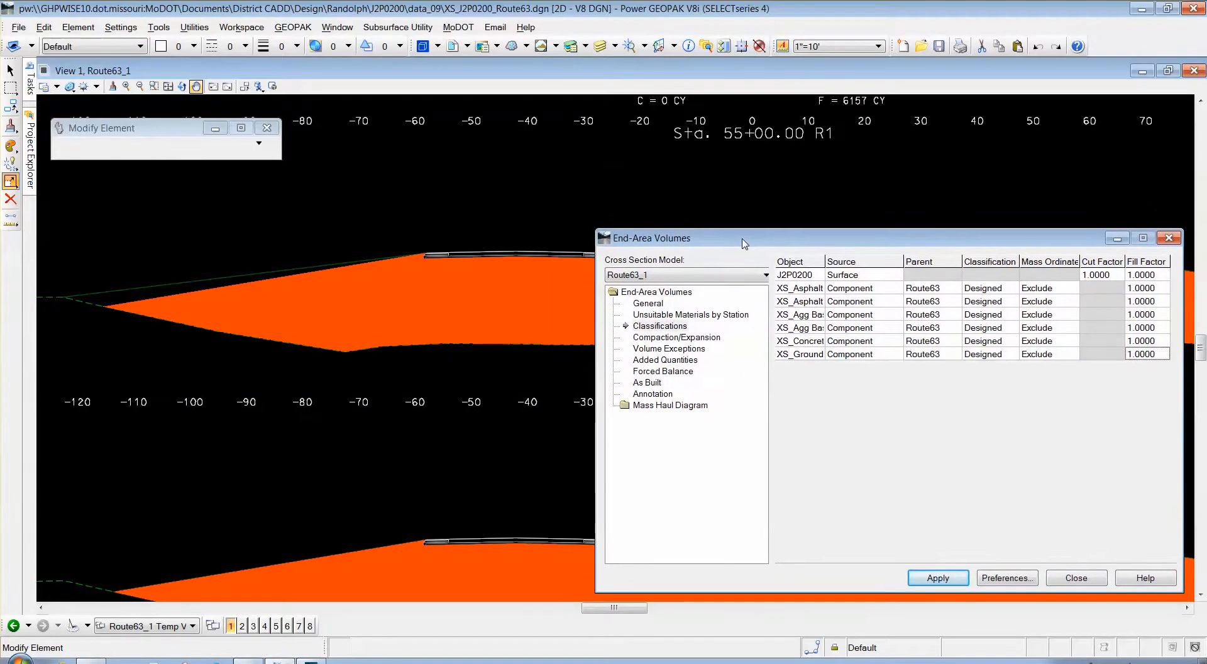